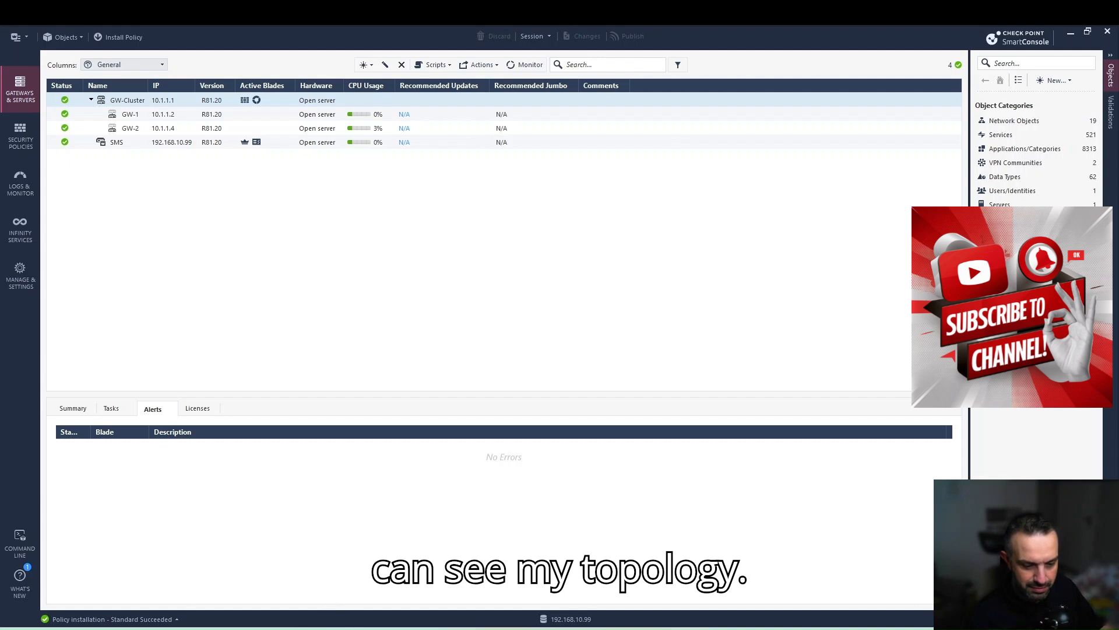
Review the ClusterXL Load Sharing lab topology in EVE-NG, then return to SmartConsole's Gateways & Servers.
key("alt+Tab")
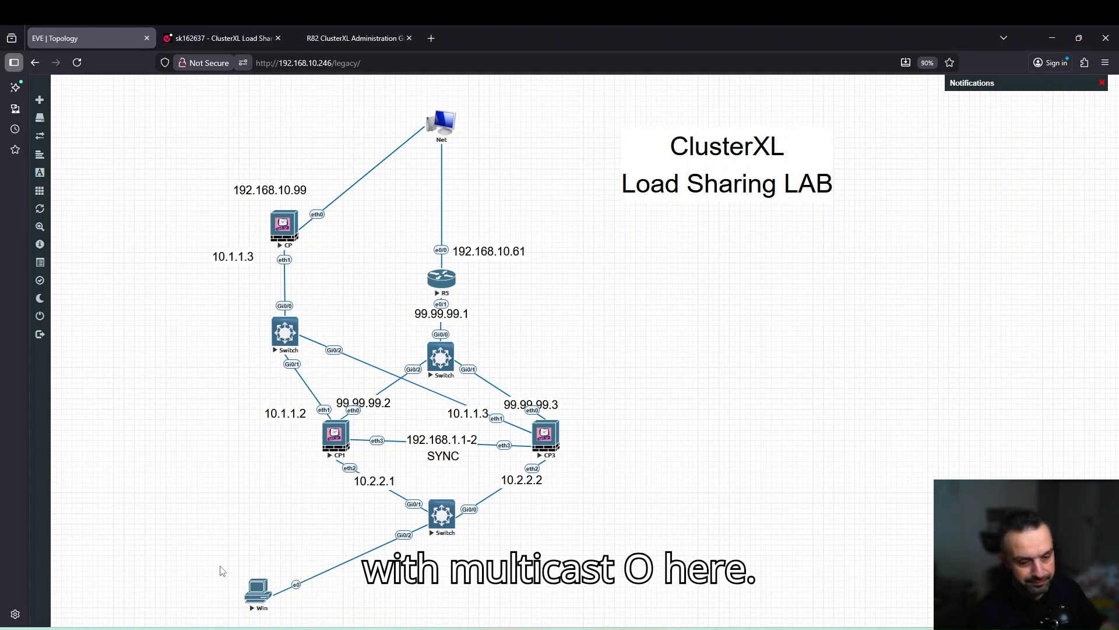
key("alt+Tab")
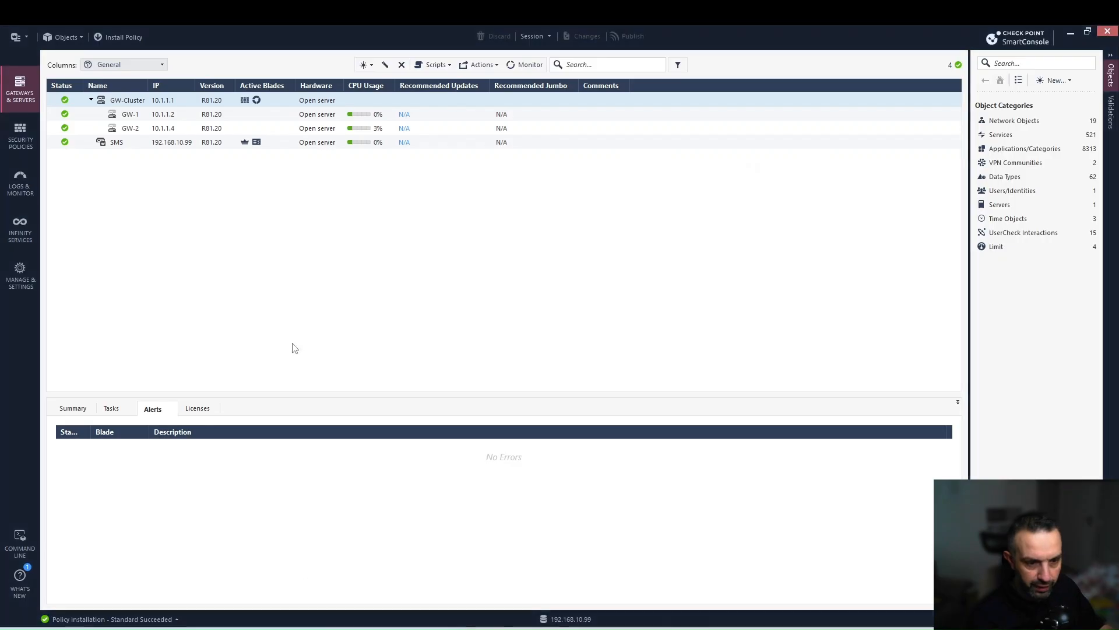
Switch GW-Cluster's ClusterXL and VRRP mode to Load Sharing (Unicast).
double_click(138, 101)
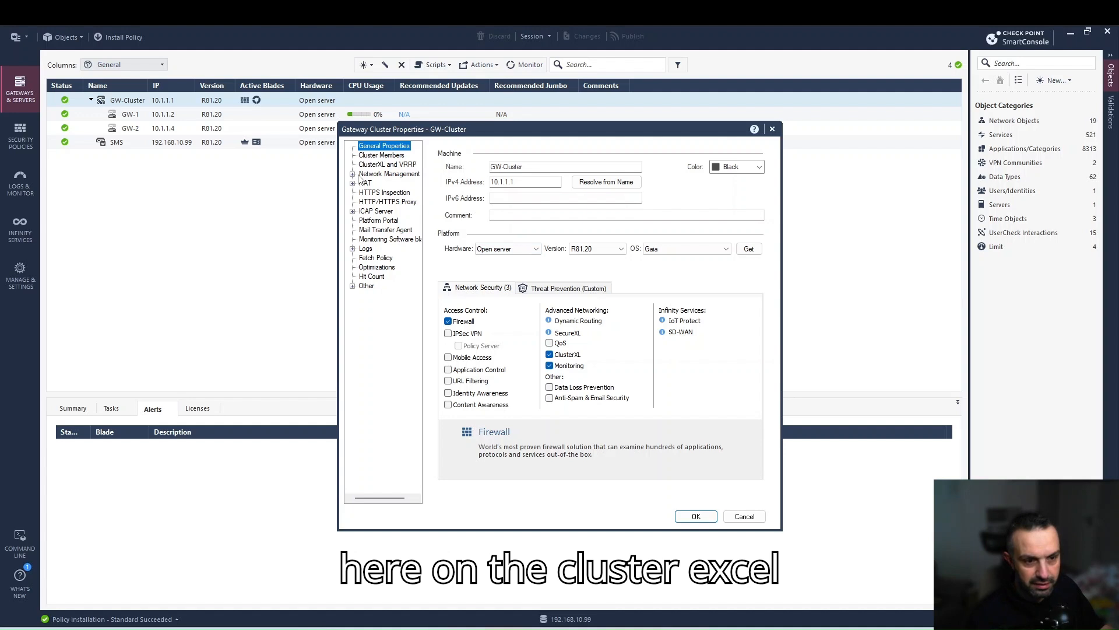
left_click(390, 165)
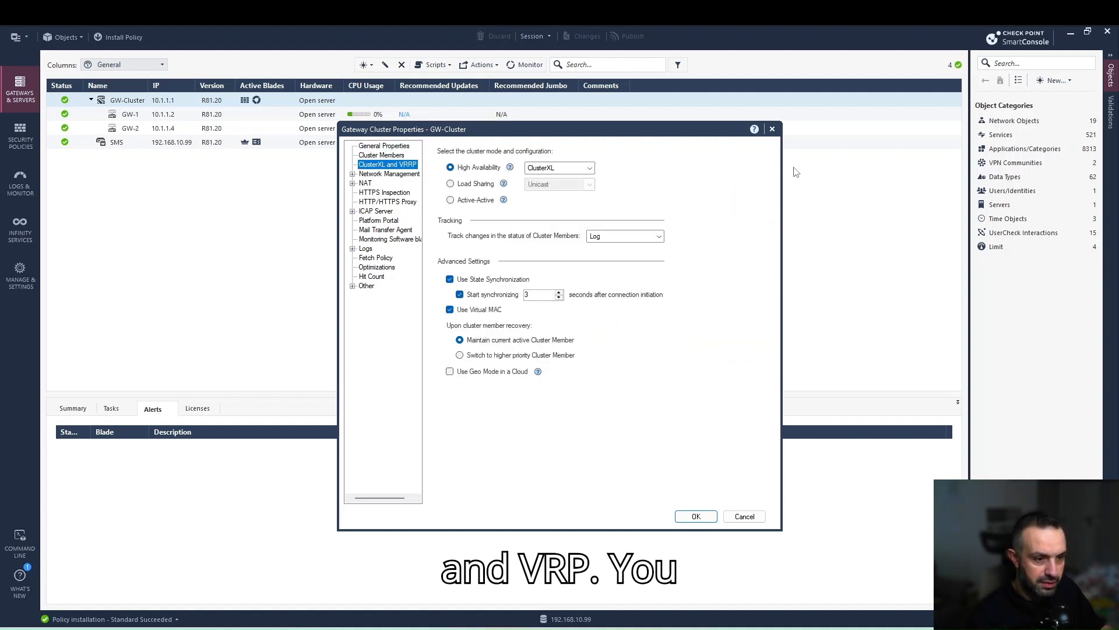
left_click(451, 184)
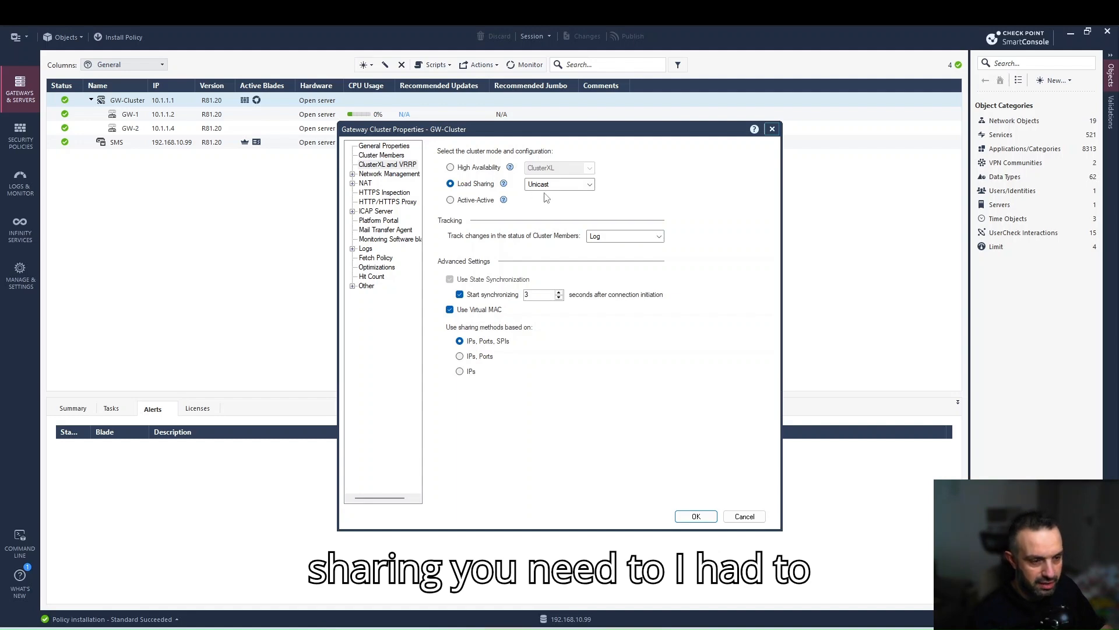
Read sk162637's environment-variable instructions for Load Sharing modes, then return to the GW-Cluster properties.
left_click(281, 609)
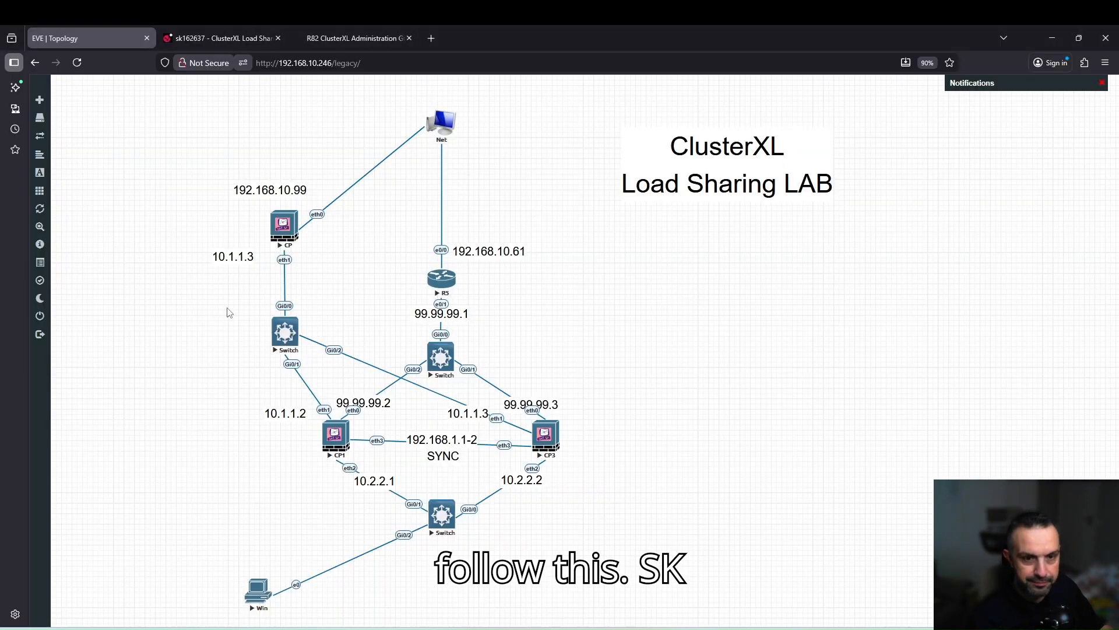
left_click(218, 38)
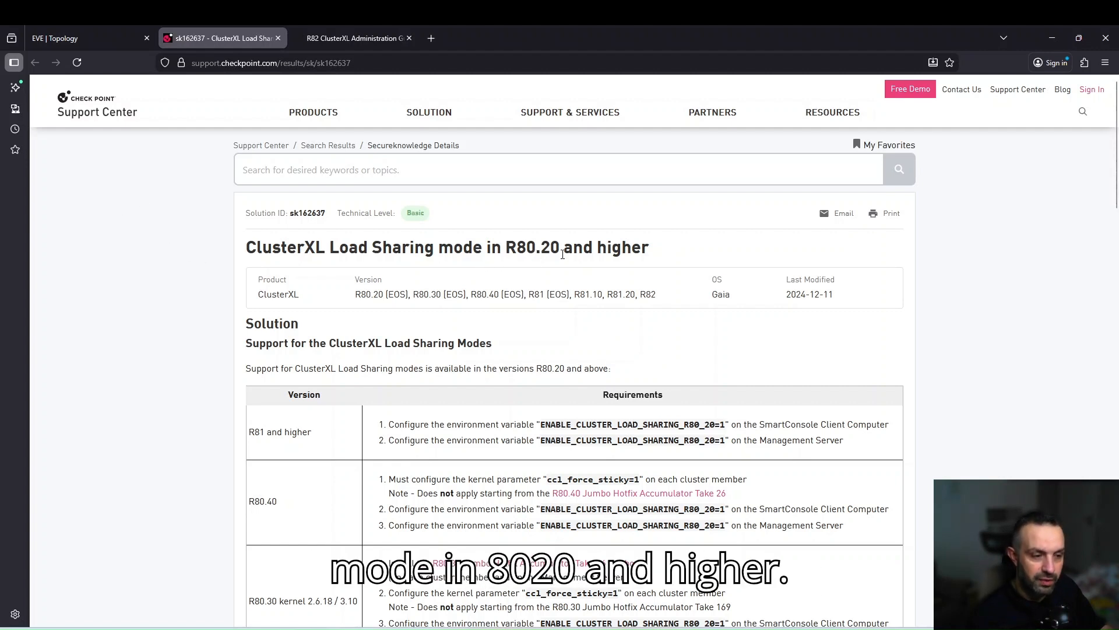
scroll(205, 377, "down", 7)
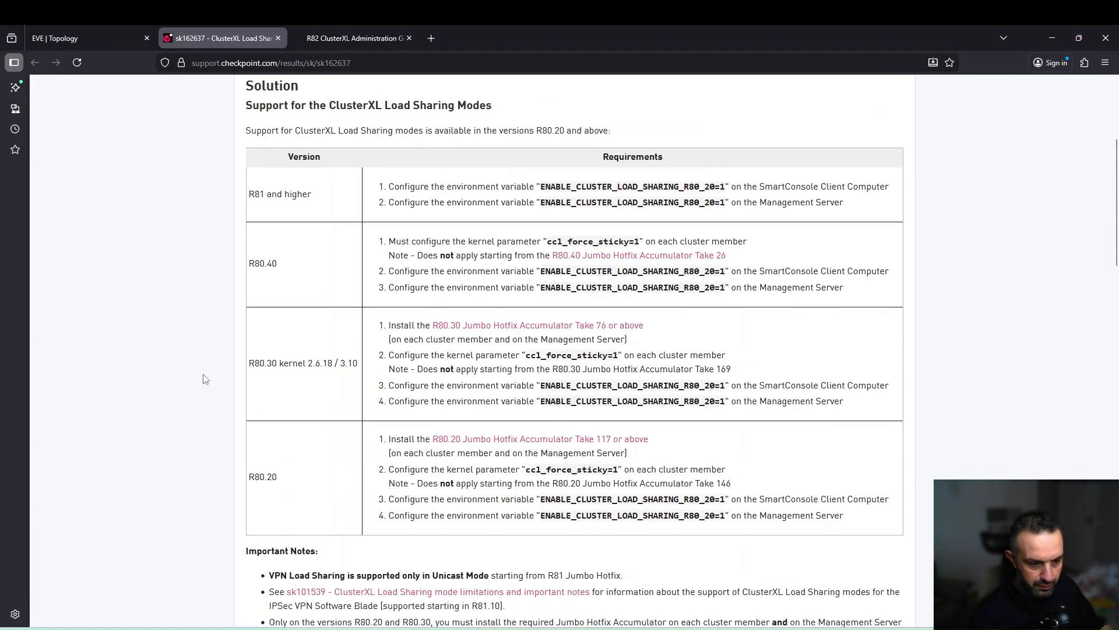
scroll(205, 379, "down", 6)
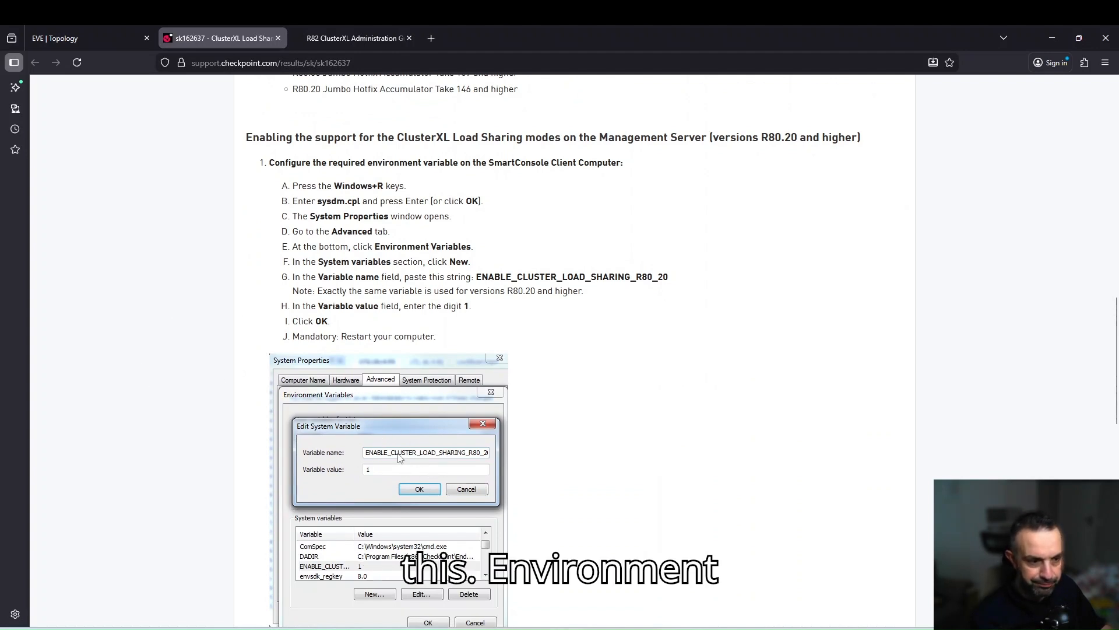
scroll(496, 454, "down", 5)
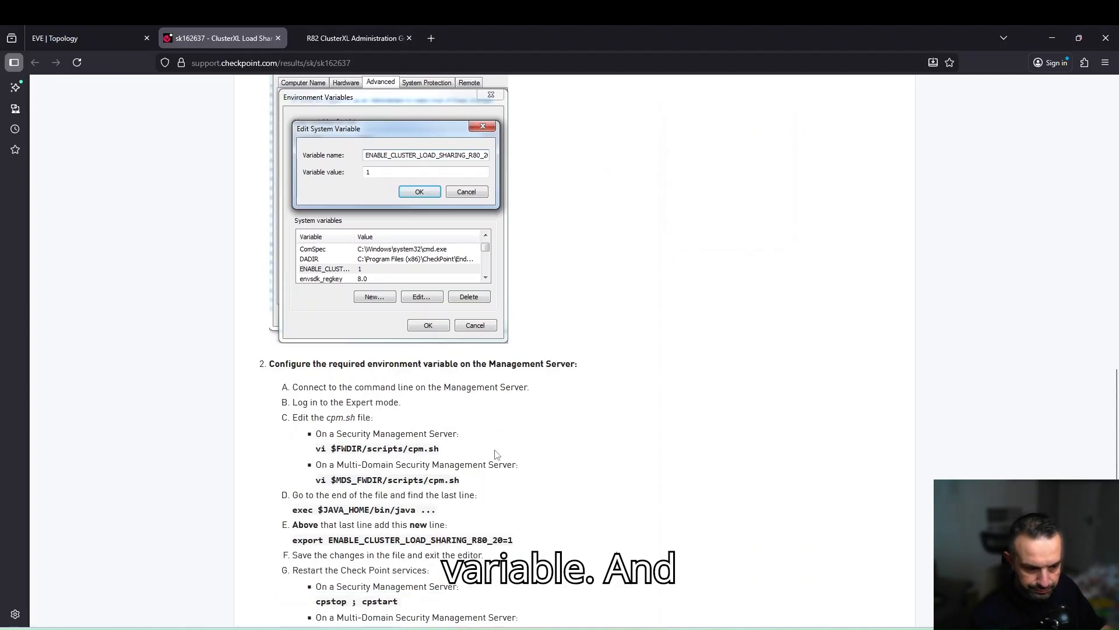
scroll(496, 454, "down", 2)
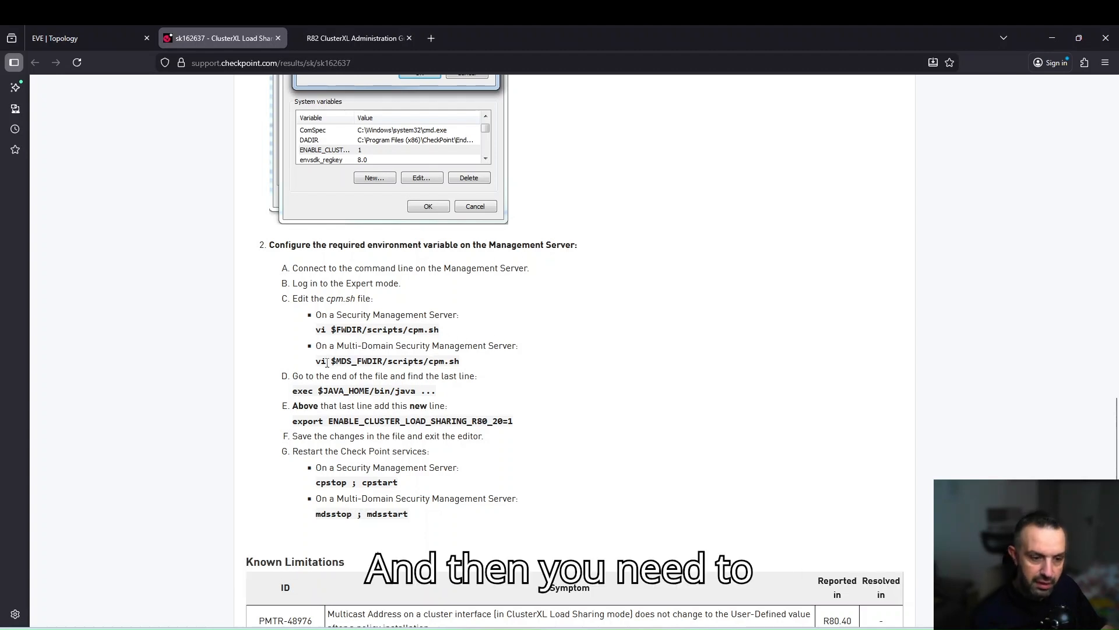
scroll(435, 302, "up", 4)
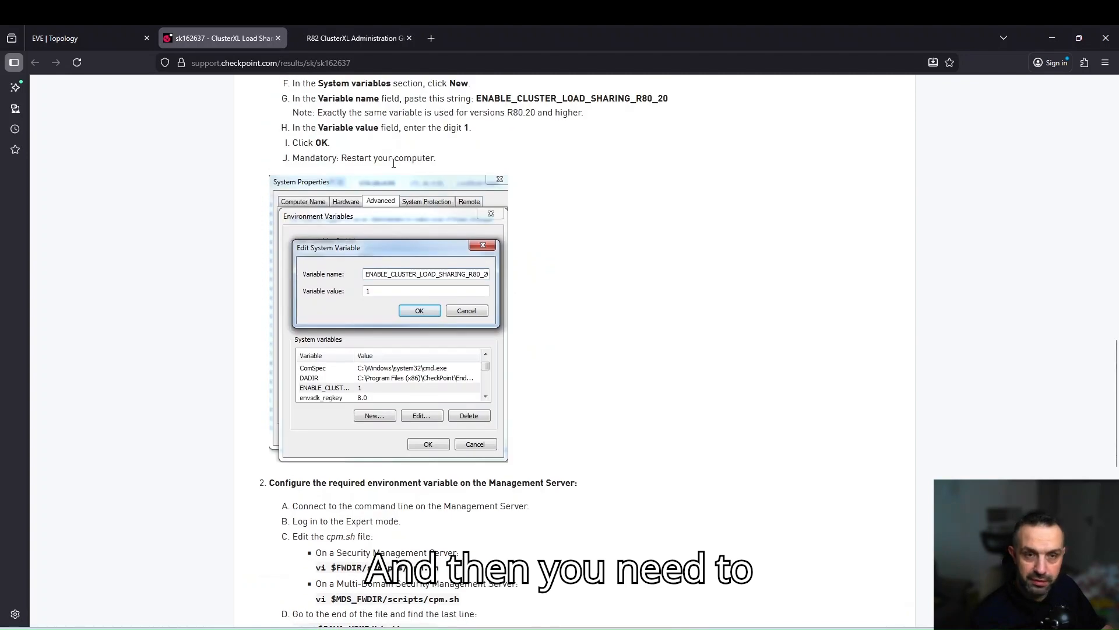
scroll(469, 282, "down", 5)
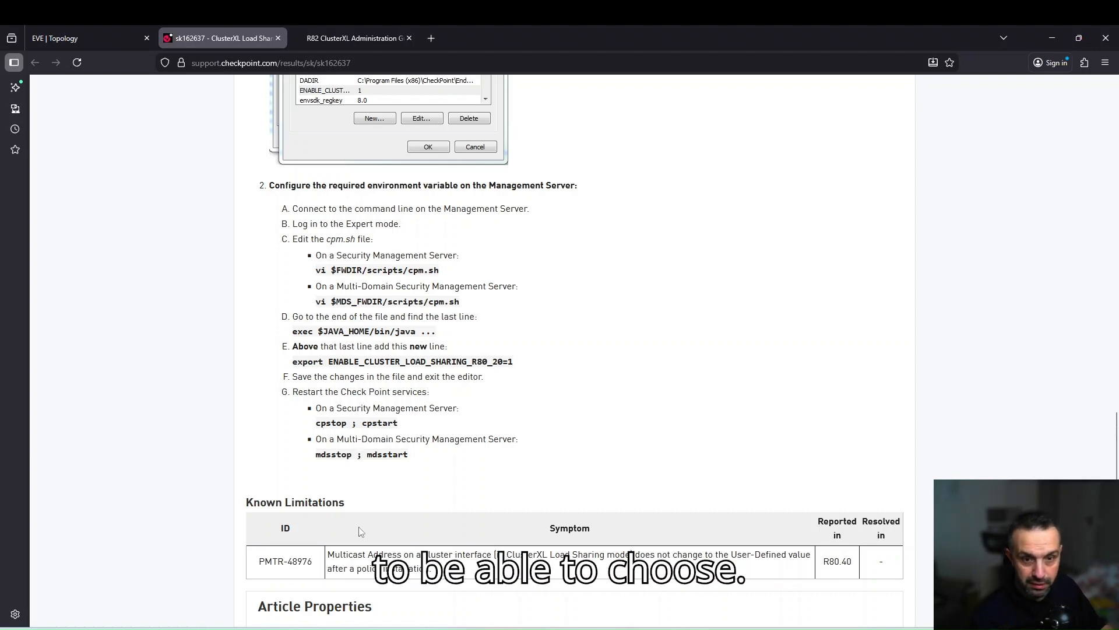
key("alt+Tab")
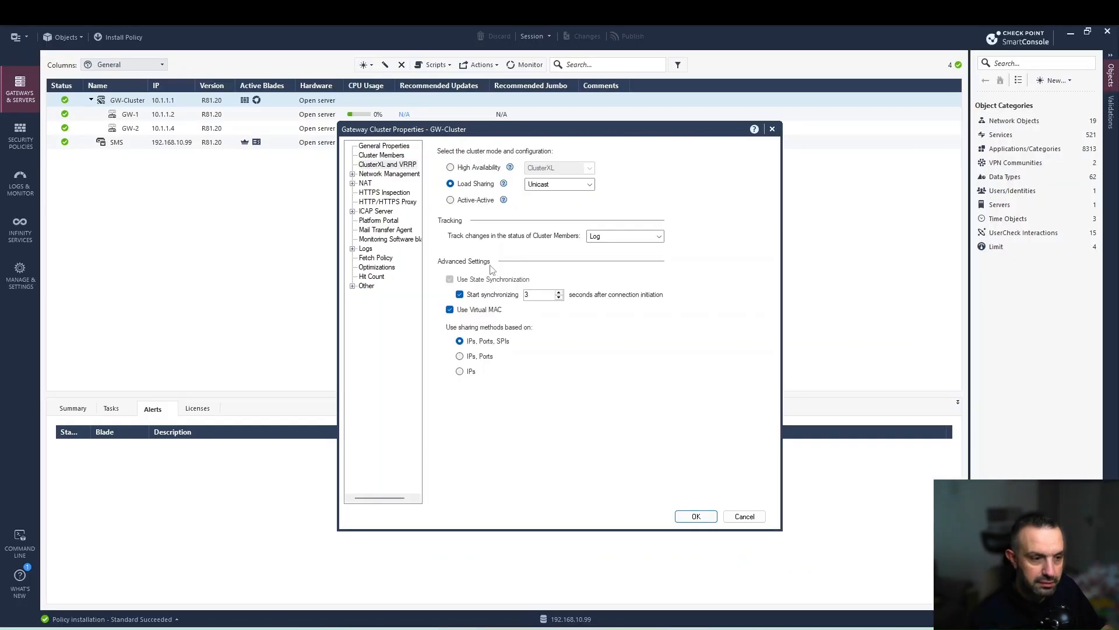
Change GW-Cluster's Load Sharing mode to Multicast and view the 01:00:5E:00:00:01 multicast MAC note.
left_click(542, 184)
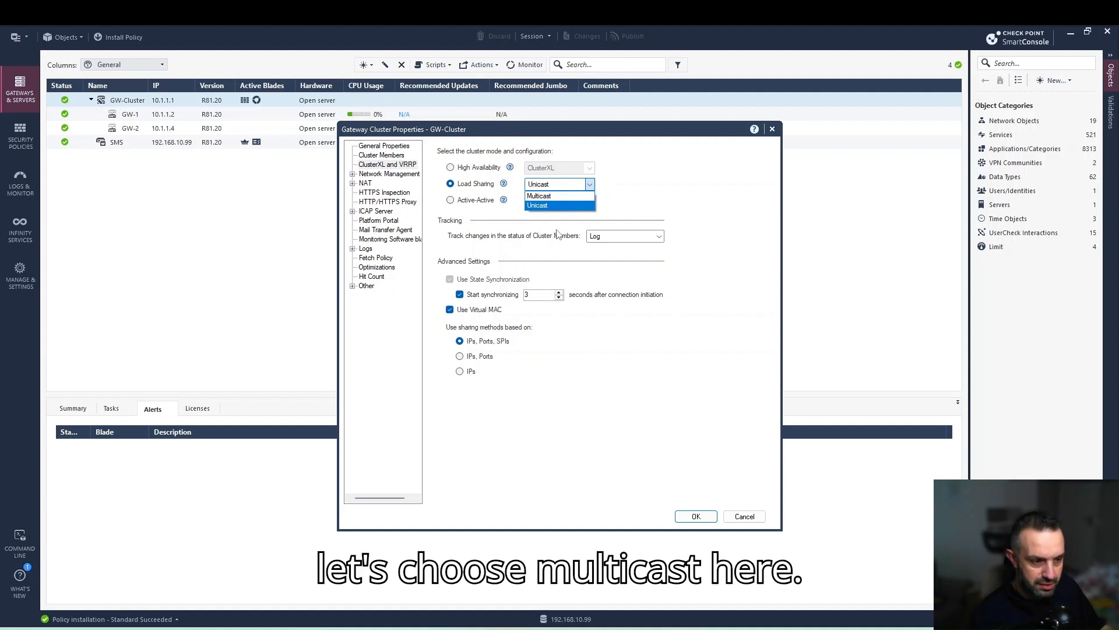
left_click(548, 196)
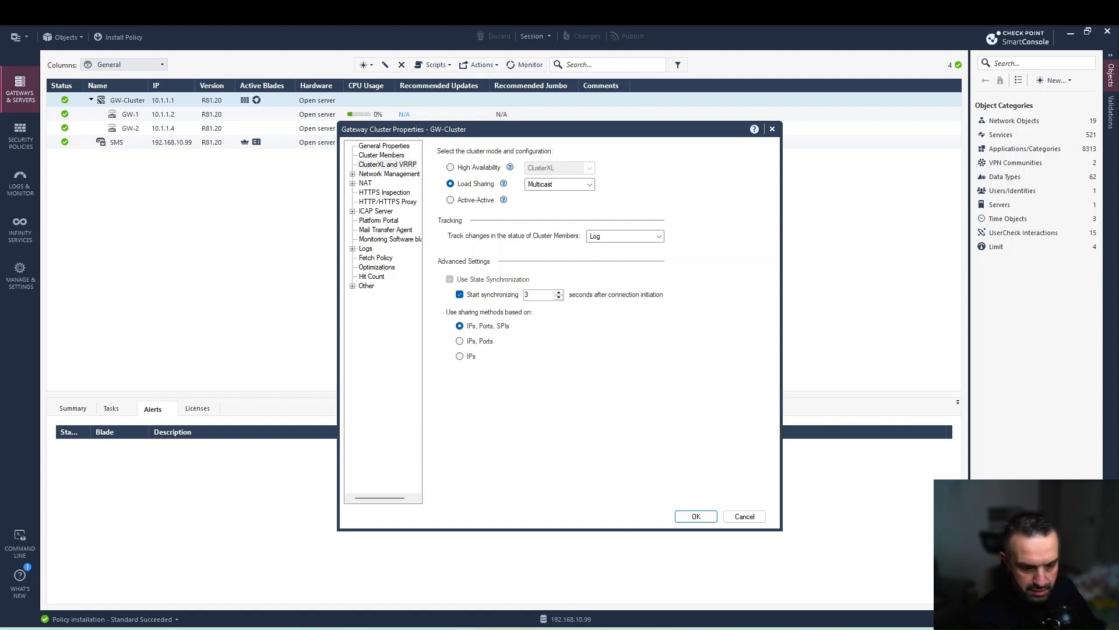
key("alt+Tab")
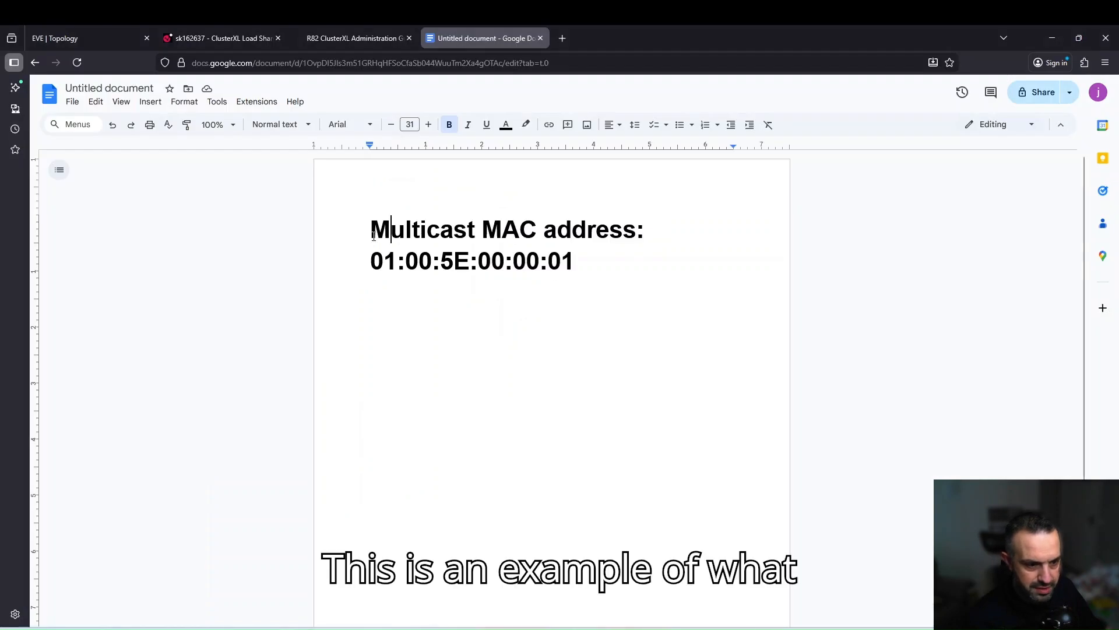
left_click_drag(371, 263, 574, 262)
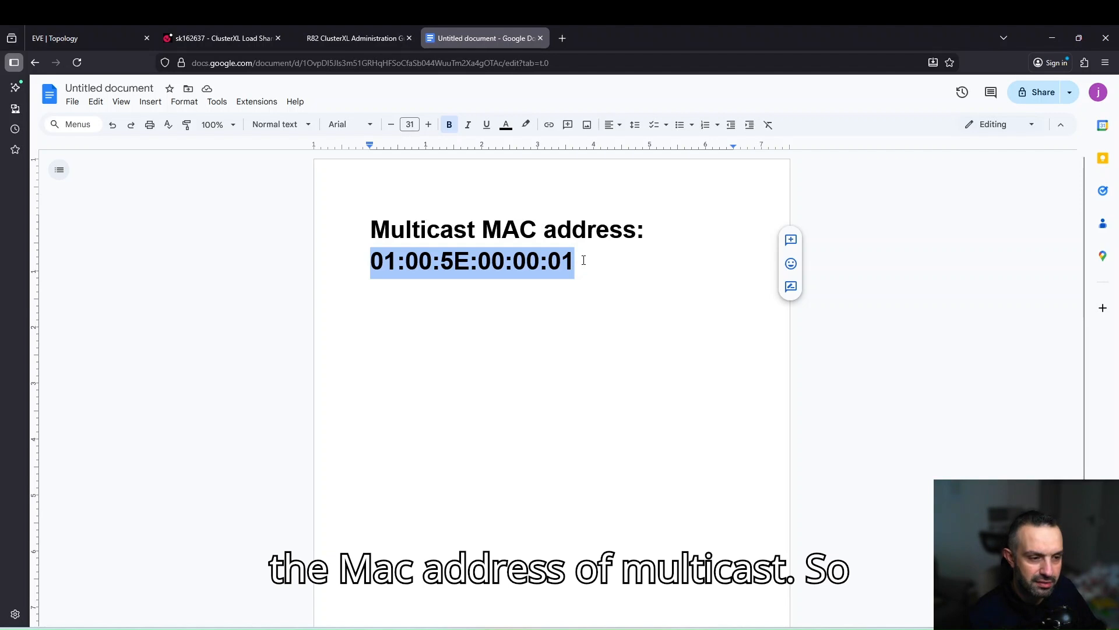
left_click(470, 261)
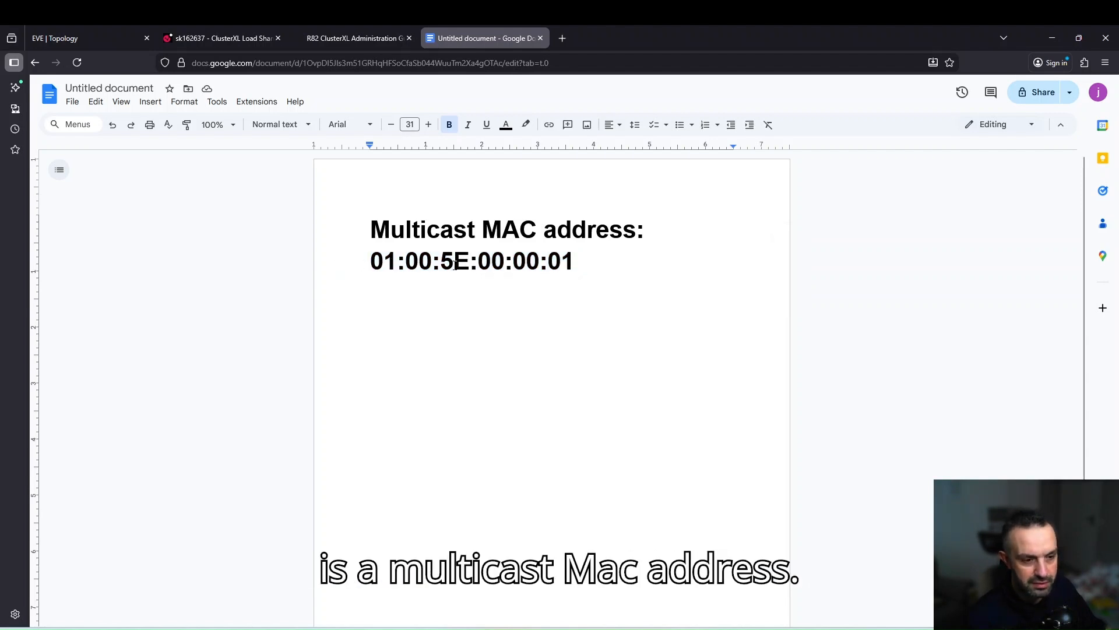
left_click_drag(469, 262, 571, 266)
left_click(419, 263)
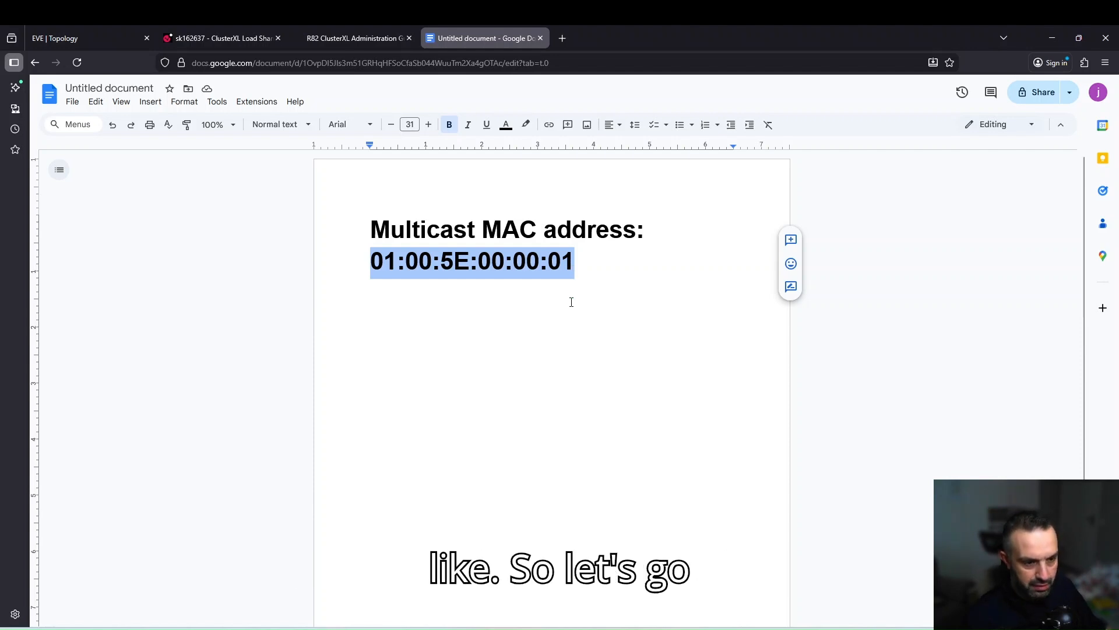
Save GW-Cluster's properties with Load Sharing Multicast and the other settings left at defaults.
key("alt+Tab")
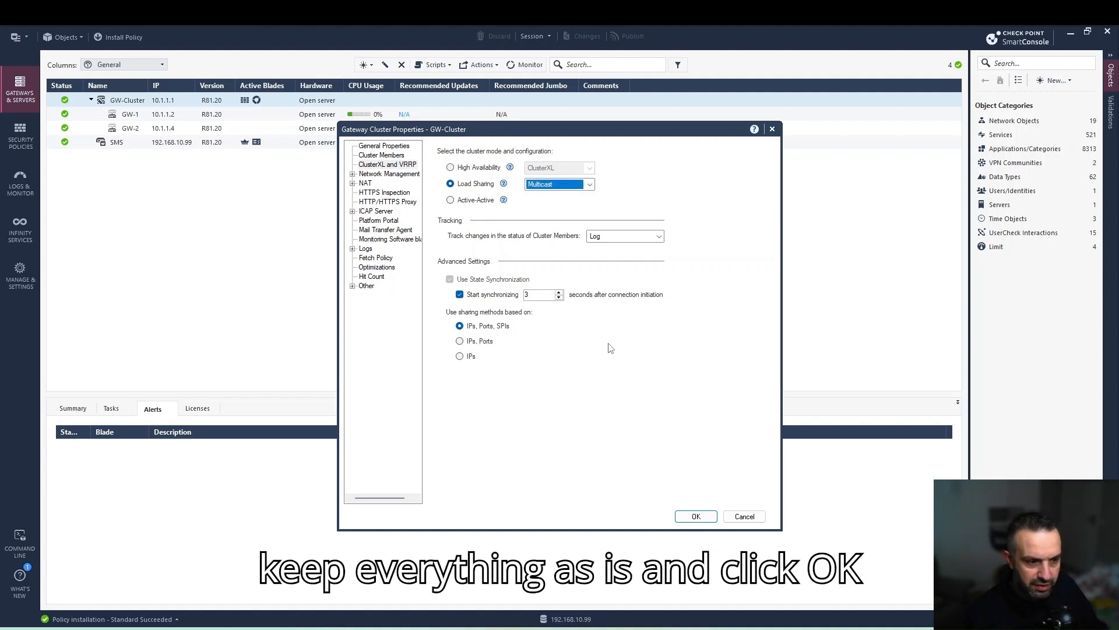
left_click(699, 523)
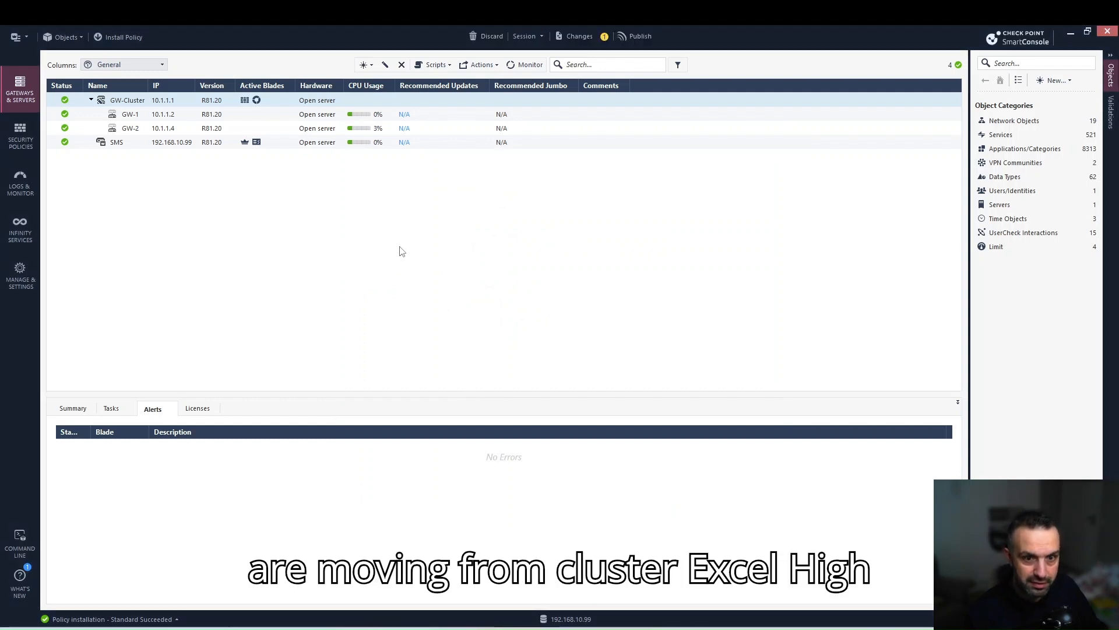
Publish the pending change and install policy on GW-Cluster, then bring up the Google Docs notes.
left_click(120, 37)
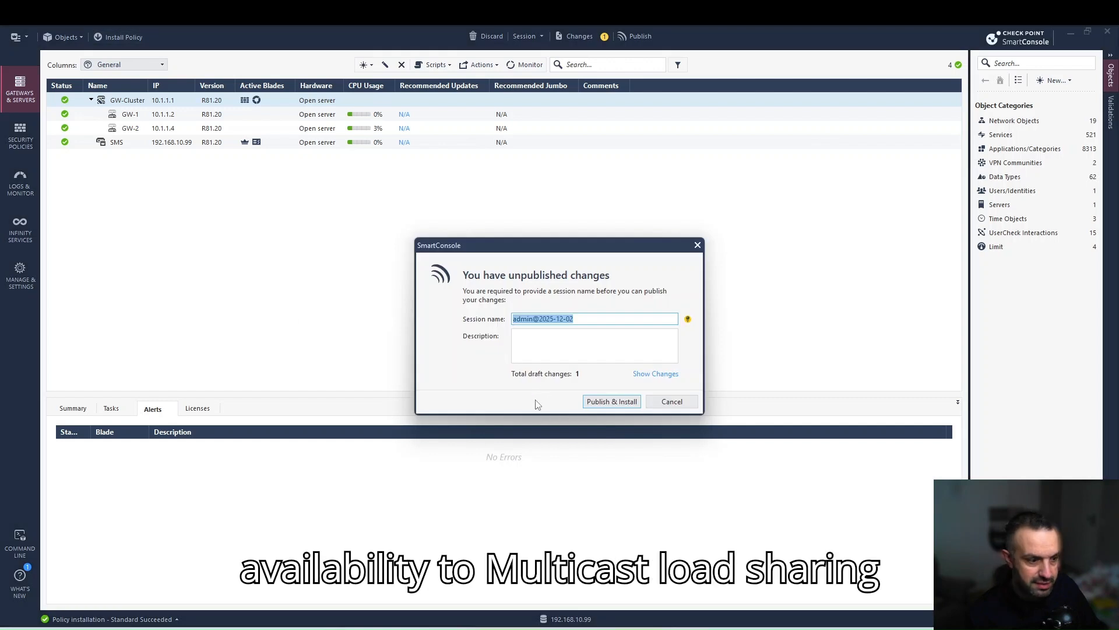
left_click(612, 402)
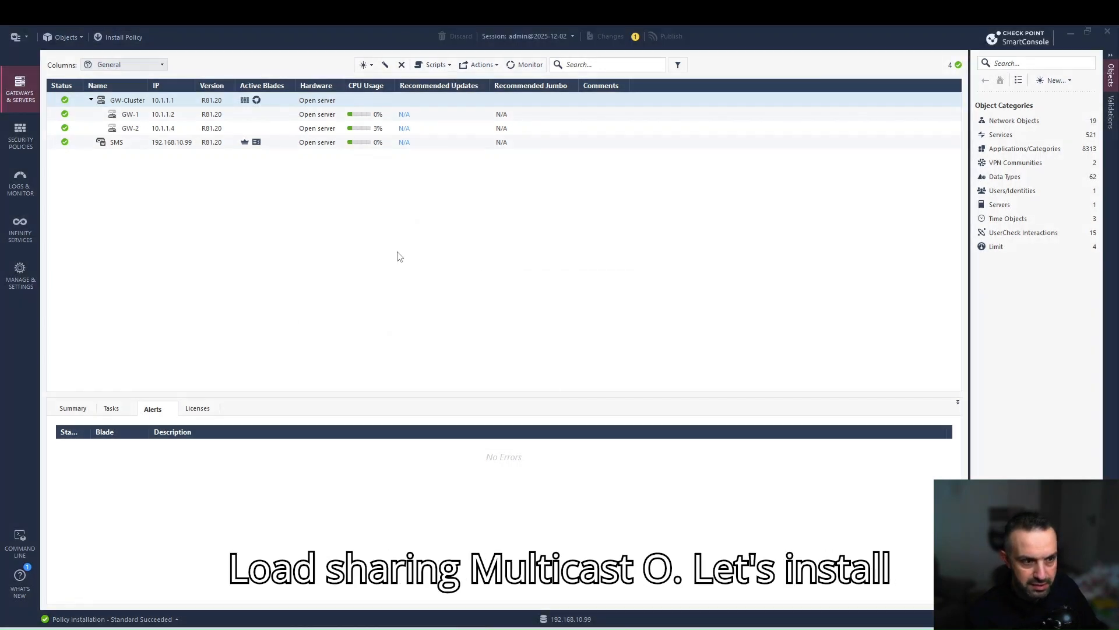
left_click(751, 492)
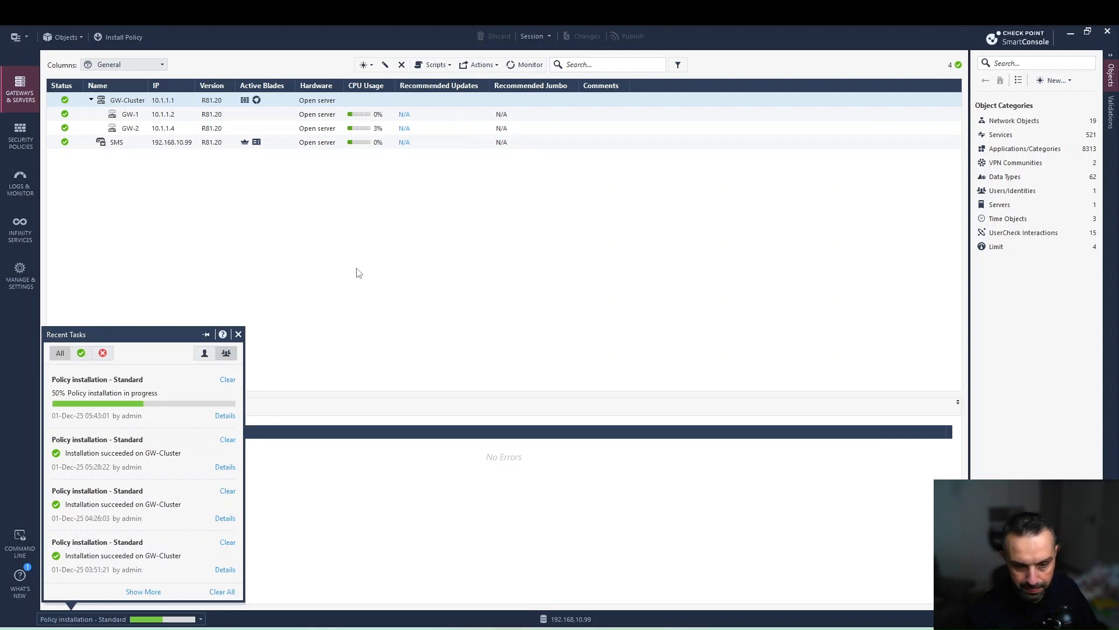
left_click(374, 252)
key("alt+Tab")
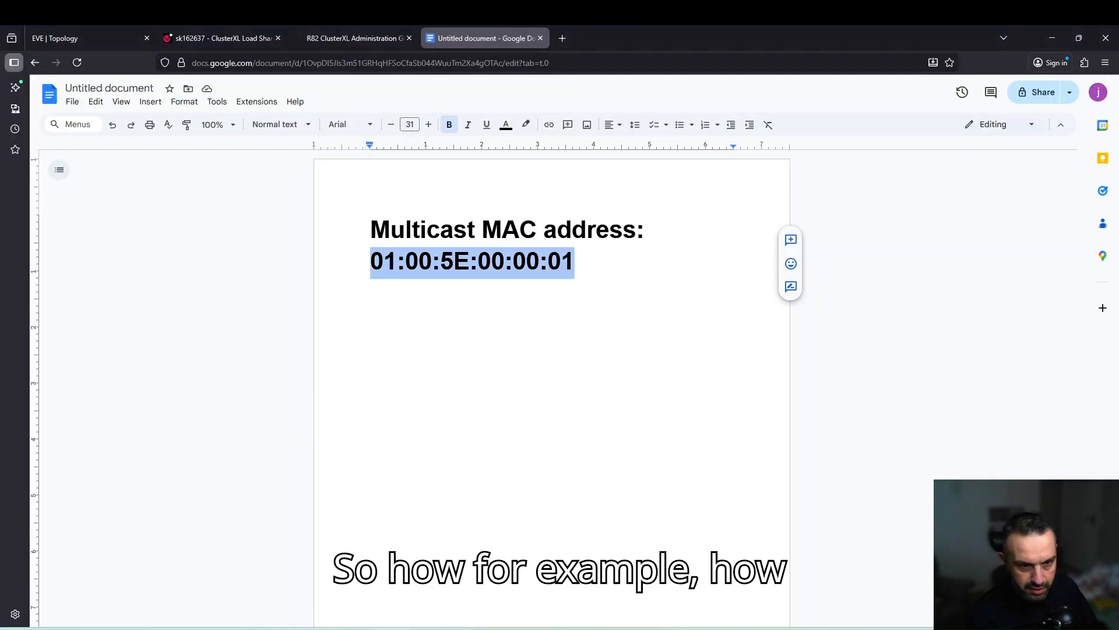
Dismiss the successful installation details and launch the Win host's console from the EVE-NG topology.
left_click(100, 36)
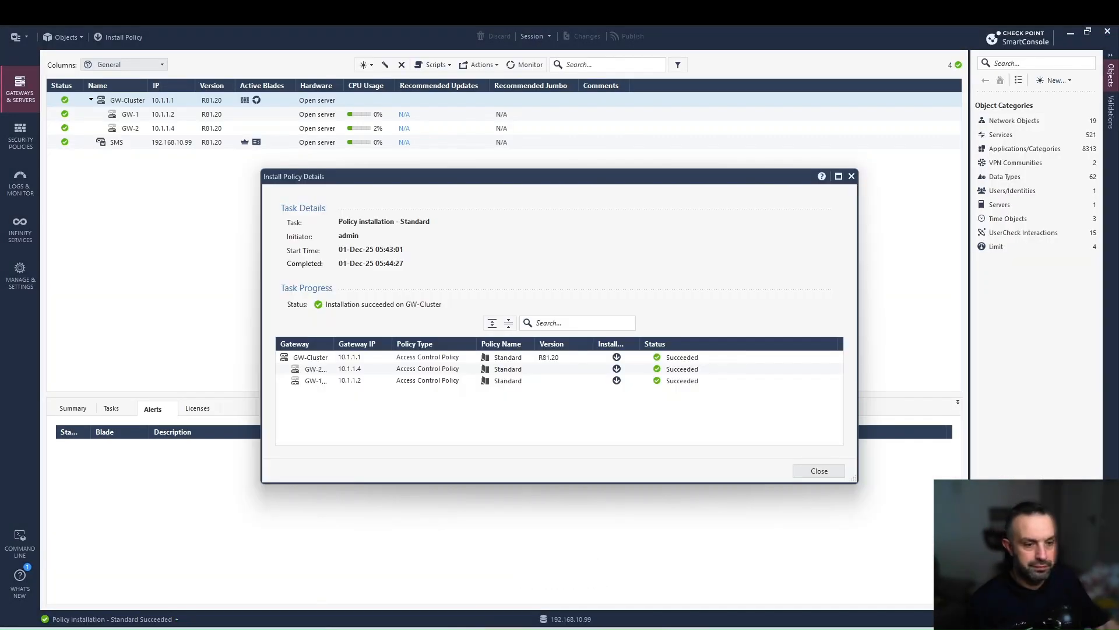
left_click(810, 472)
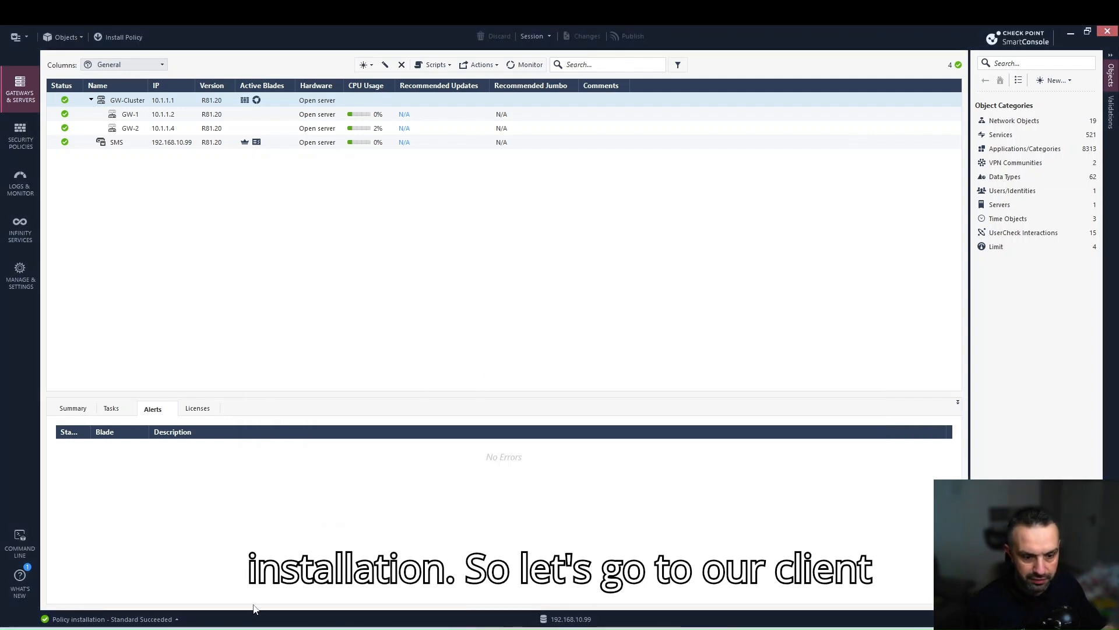
key("alt+Tab")
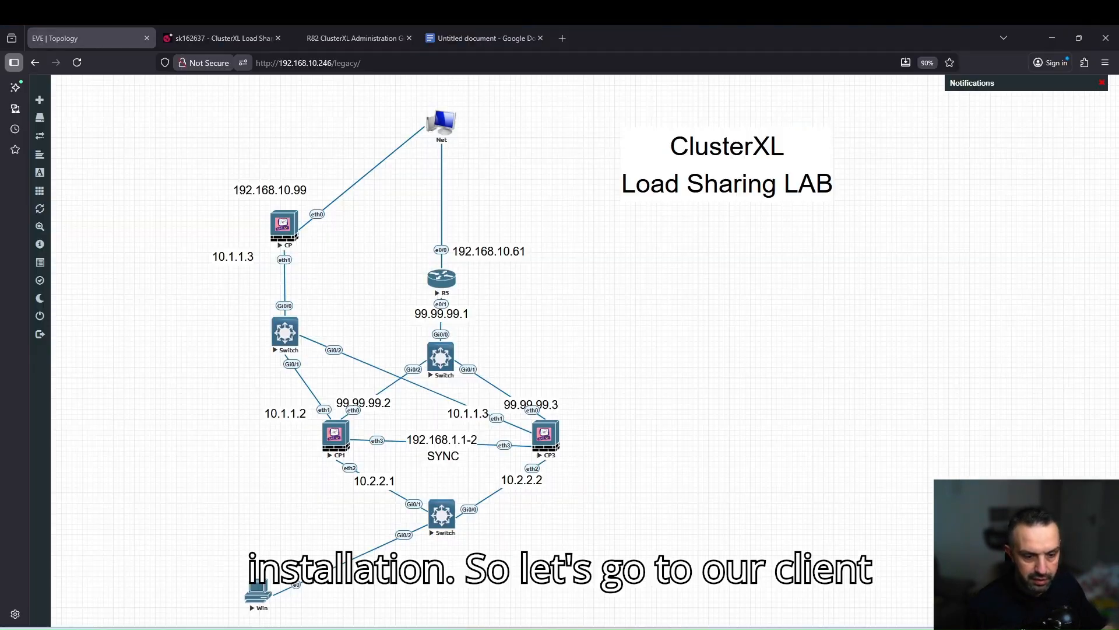
left_click(252, 600)
Ping 9.9.9.9 from the Win host's PowerShell, which times out, then open R5's console.
left_click(609, 151)
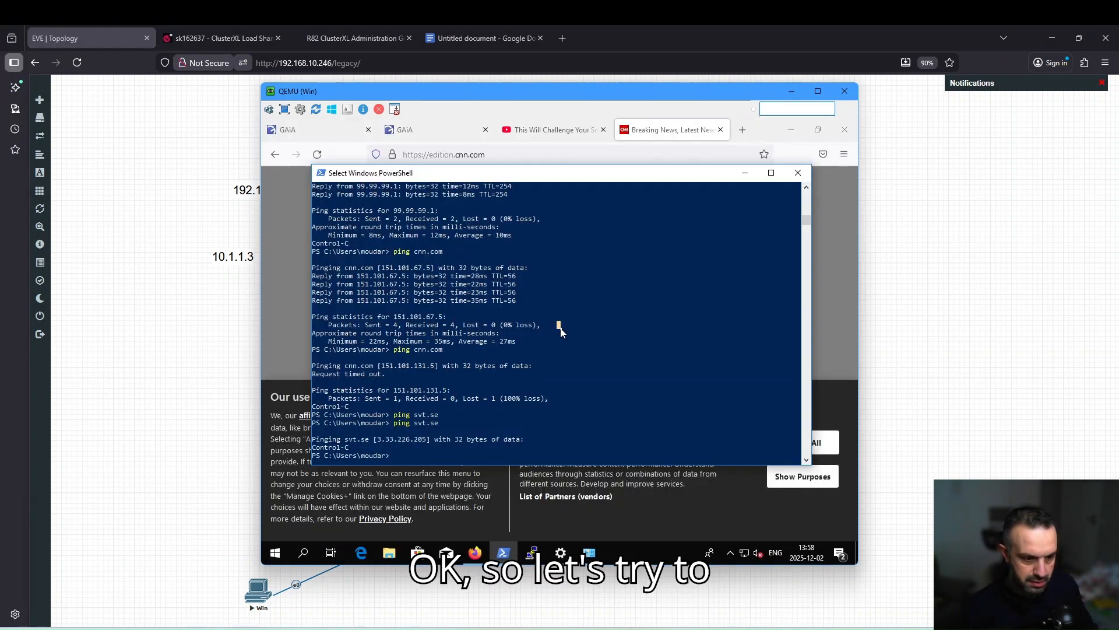
key("Escape")
type("ping")
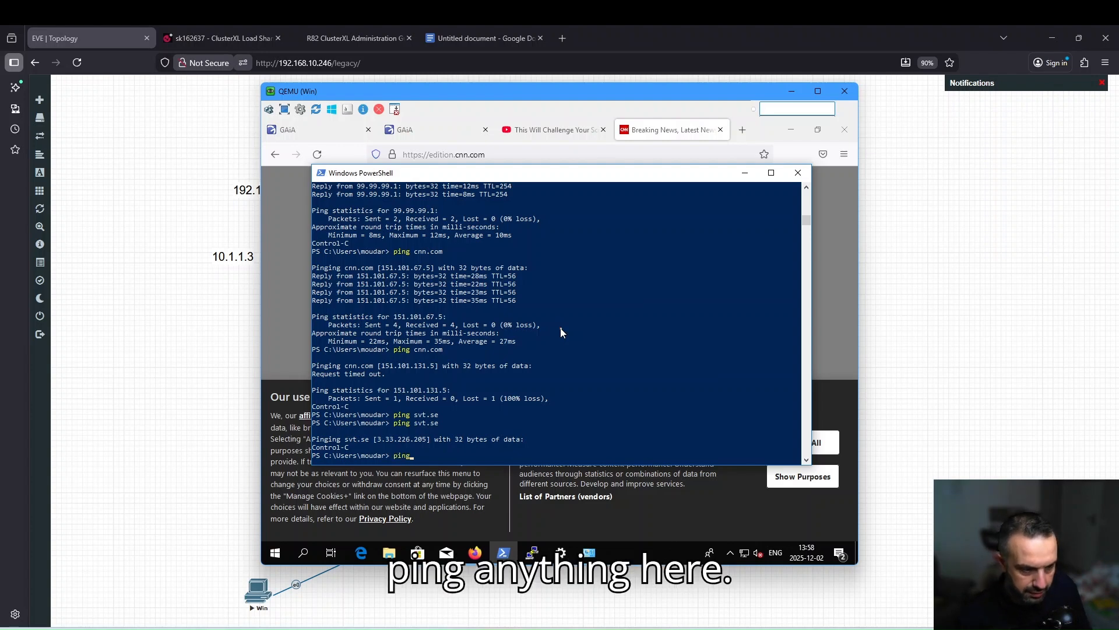
type(" 9.9.9.9")
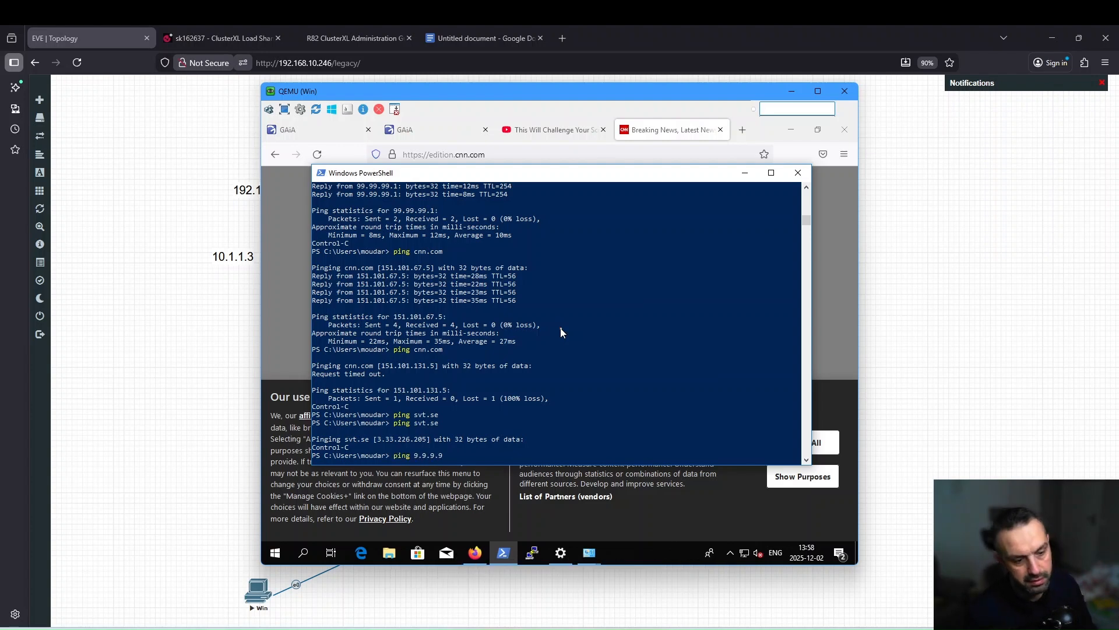
key("Return")
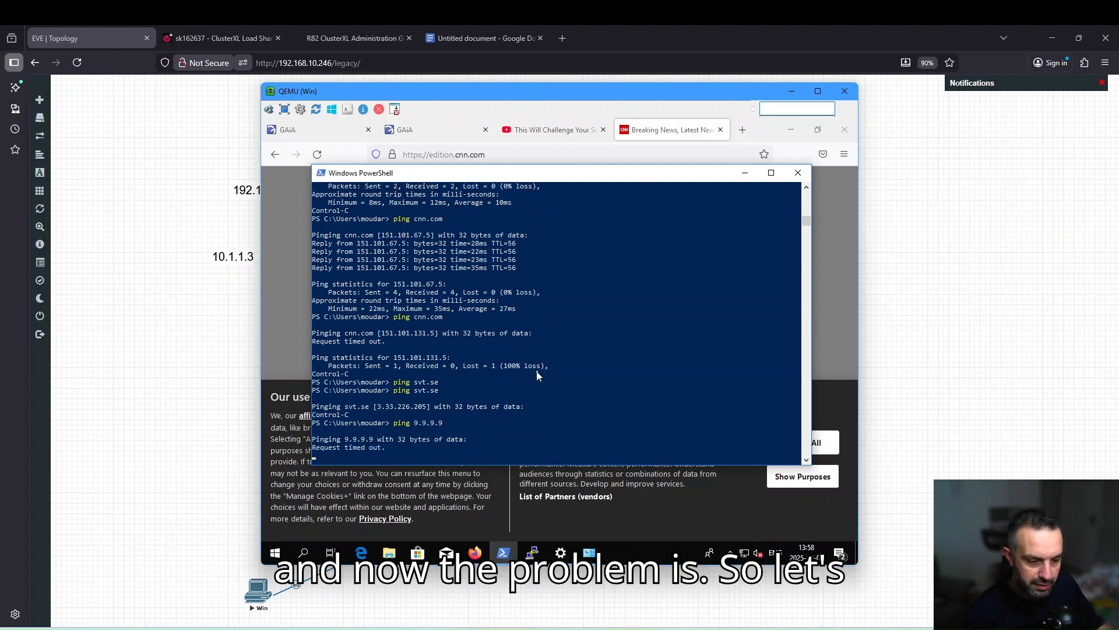
left_click(182, 396)
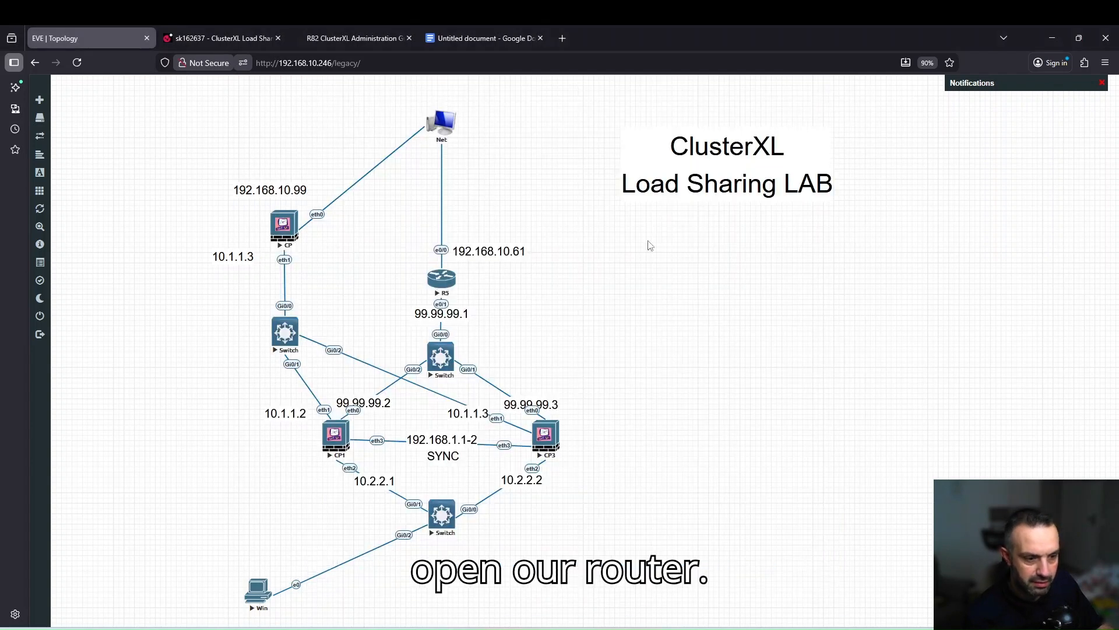
left_click(447, 281)
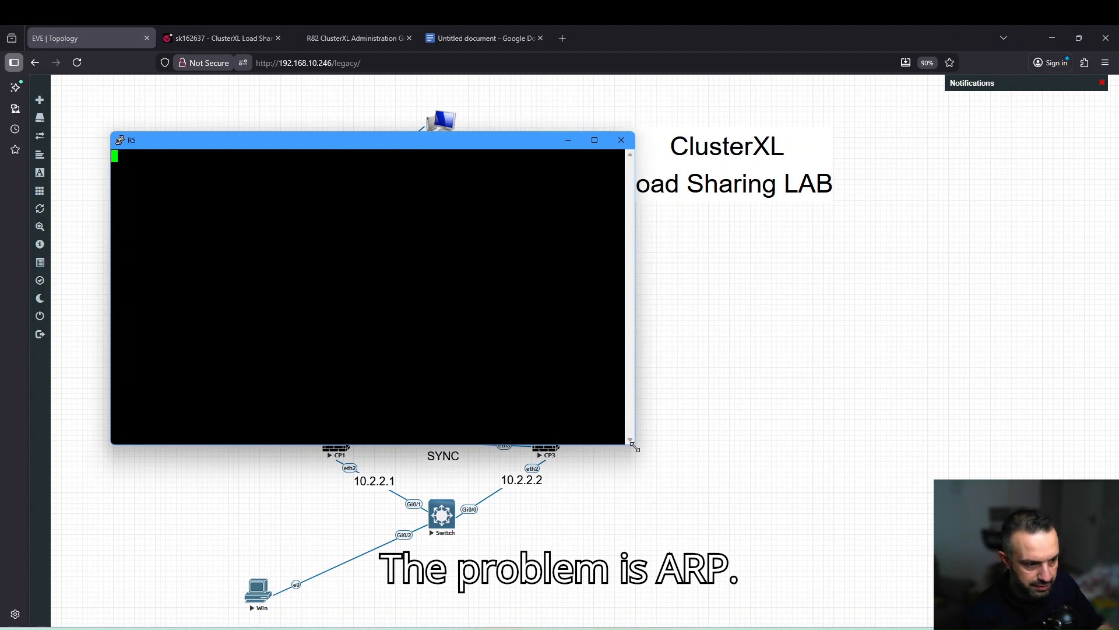
Run en and show arp on R5, marking 99.99.99.4 at 001c.7f00.12da, then reopen GW-Cluster properties.
left_click_drag(634, 443, 941, 554)
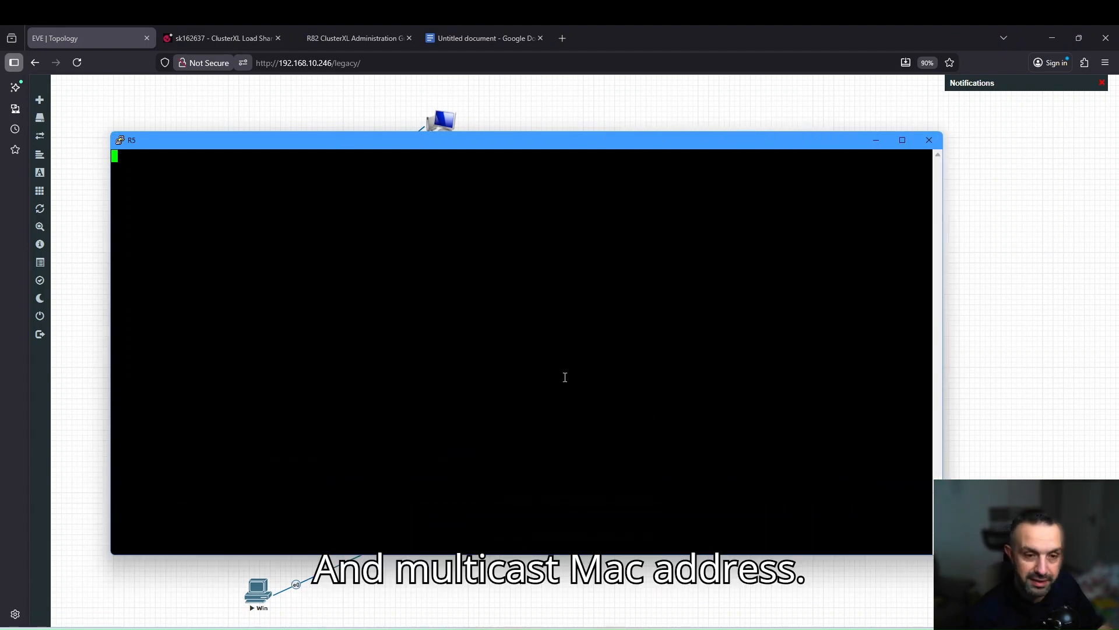
key("Return")
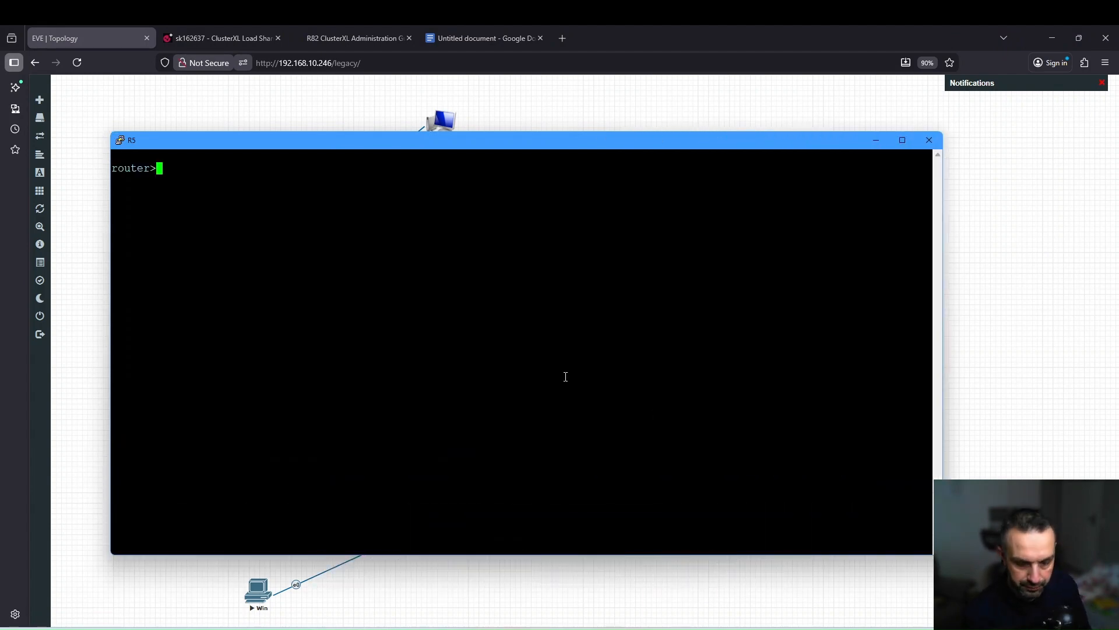
type("en")
key("Return")
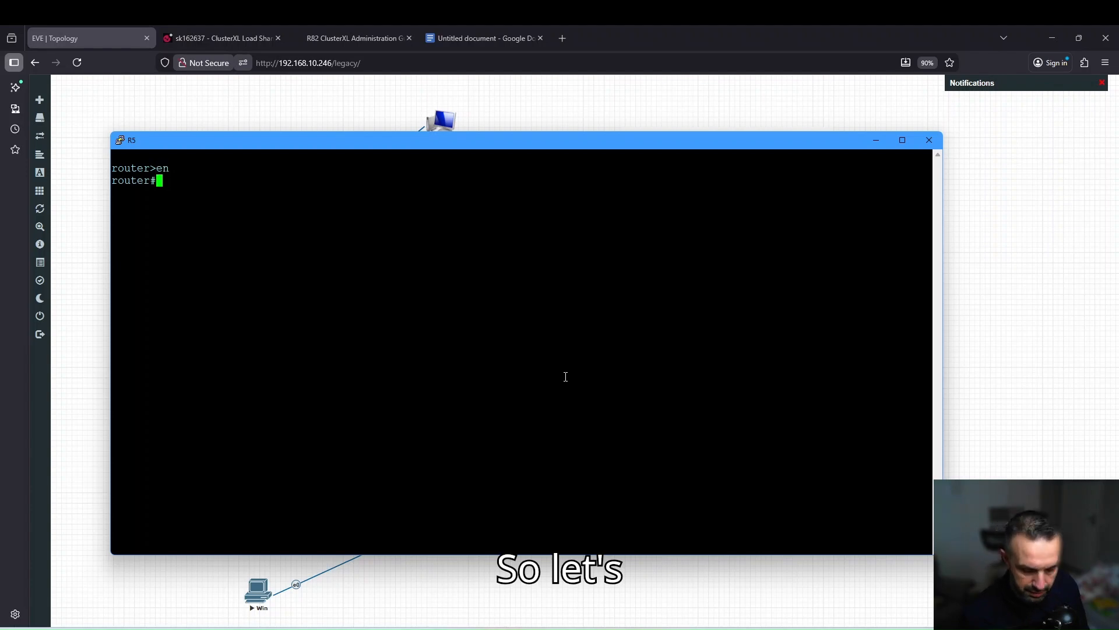
type("show a")
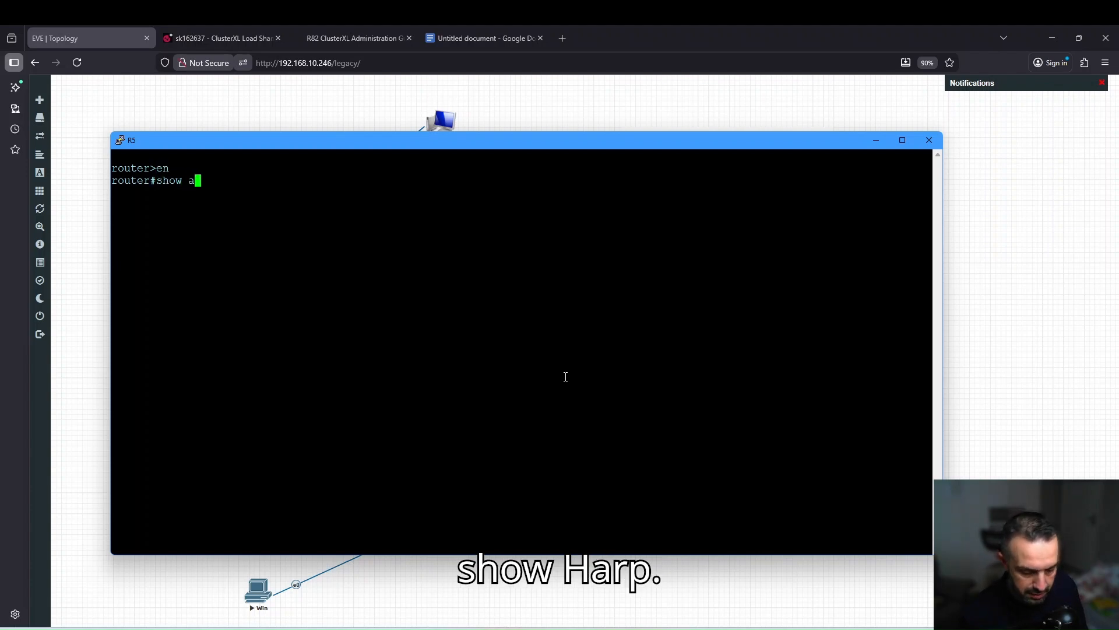
type("rp")
key("Return")
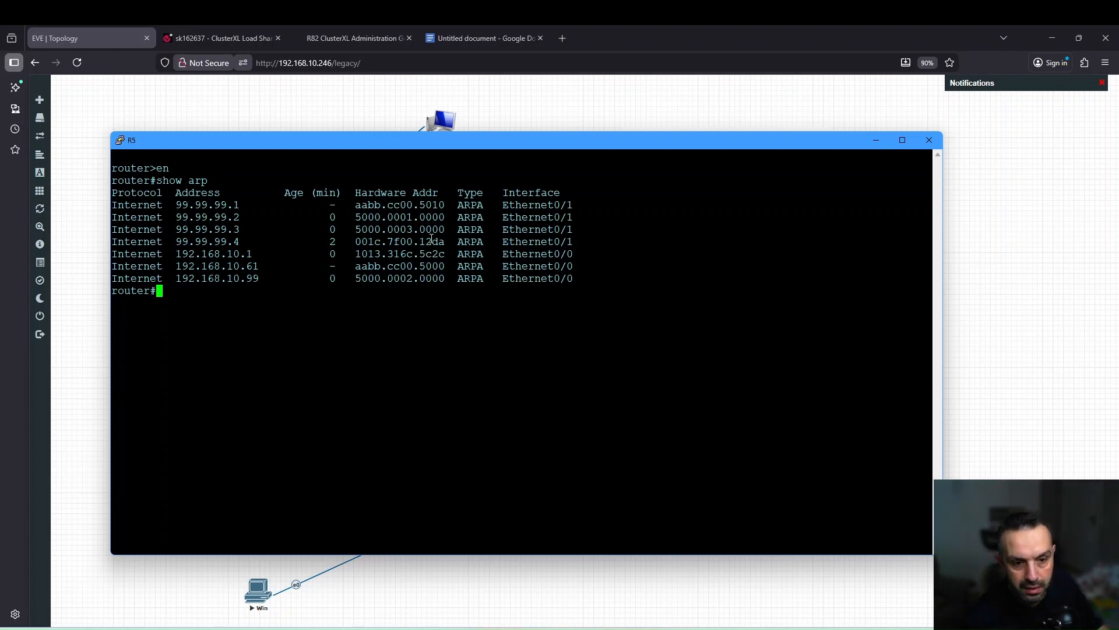
left_click_drag(178, 241, 236, 242)
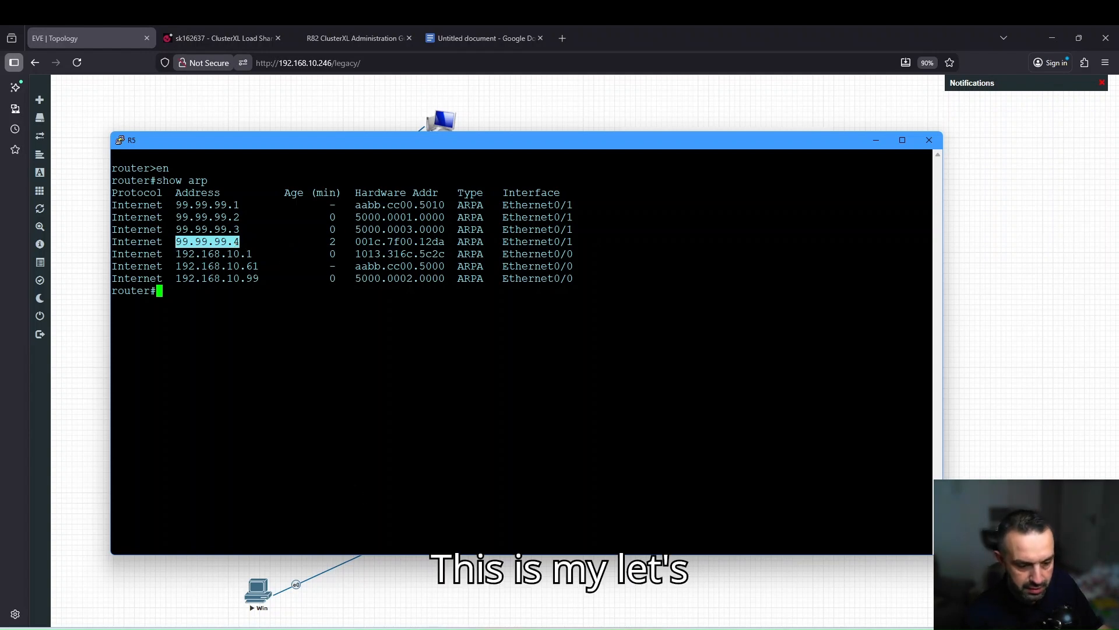
key("alt+Tab")
double_click(124, 100)
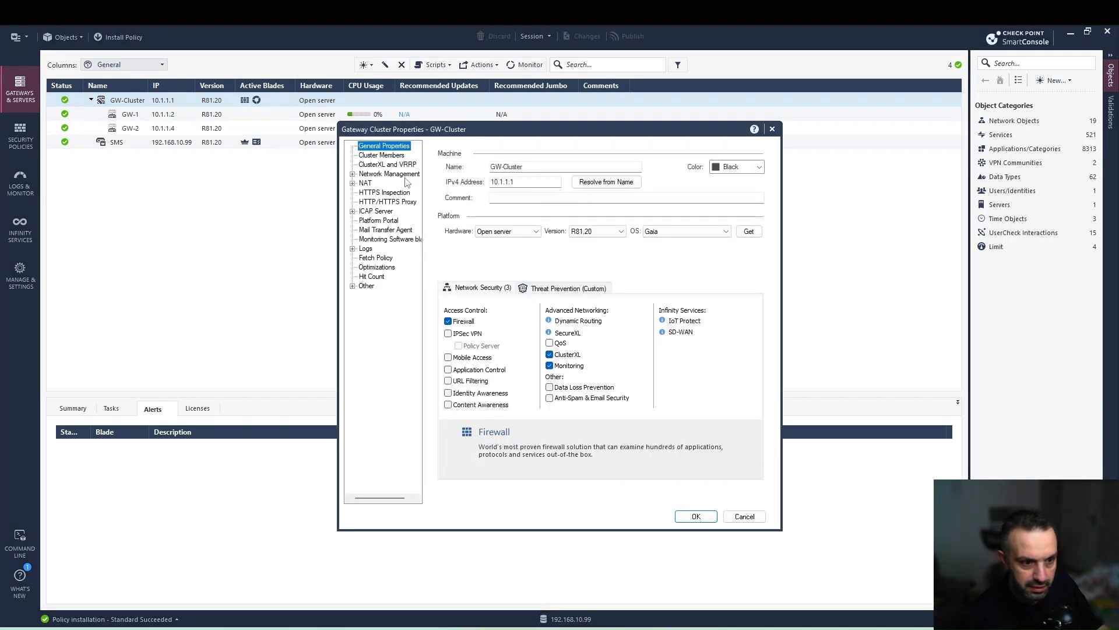
Compare GW-Cluster's 99.99.99.4 virtual IP with R5's ARP entry 001c.7f00.12da, then return to EVE.
left_click(405, 175)
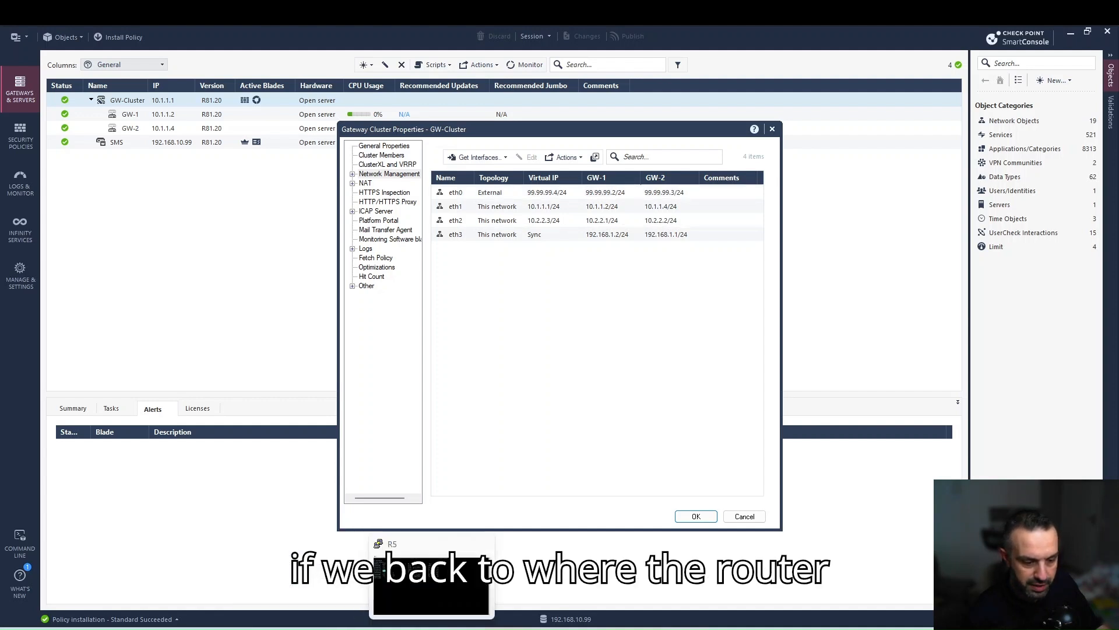
left_click(380, 545)
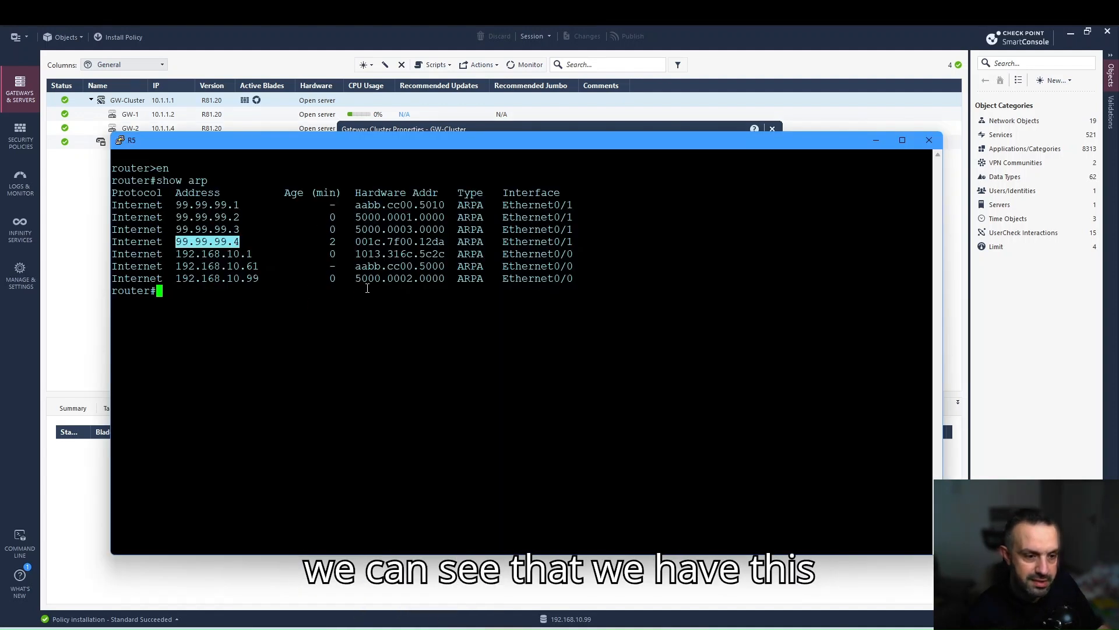
left_click_drag(357, 242, 442, 245)
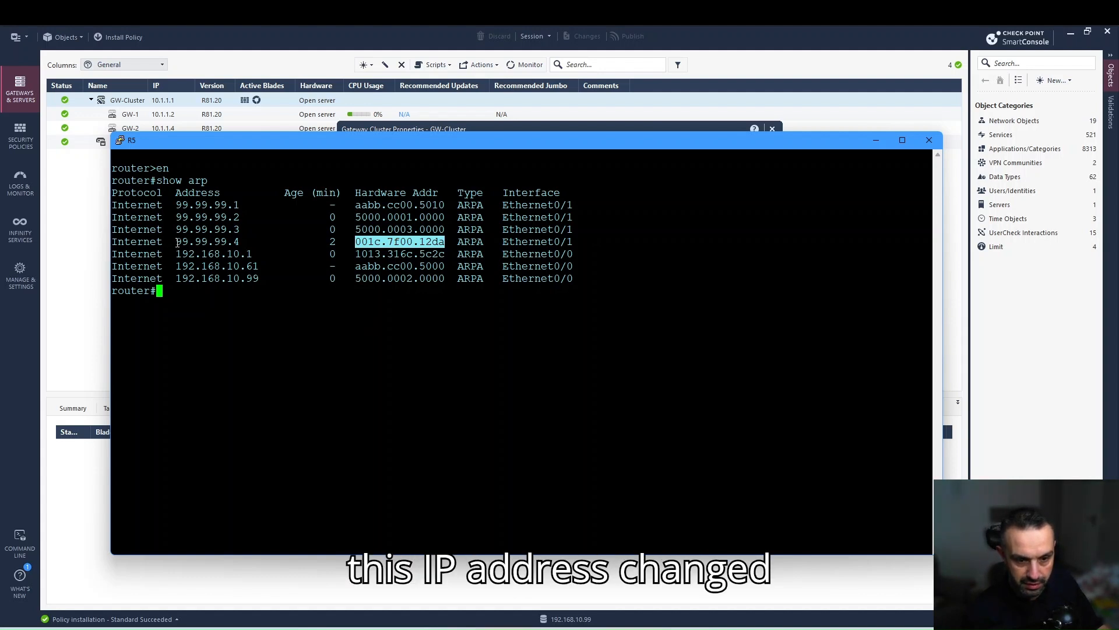
left_click_drag(175, 241, 236, 245)
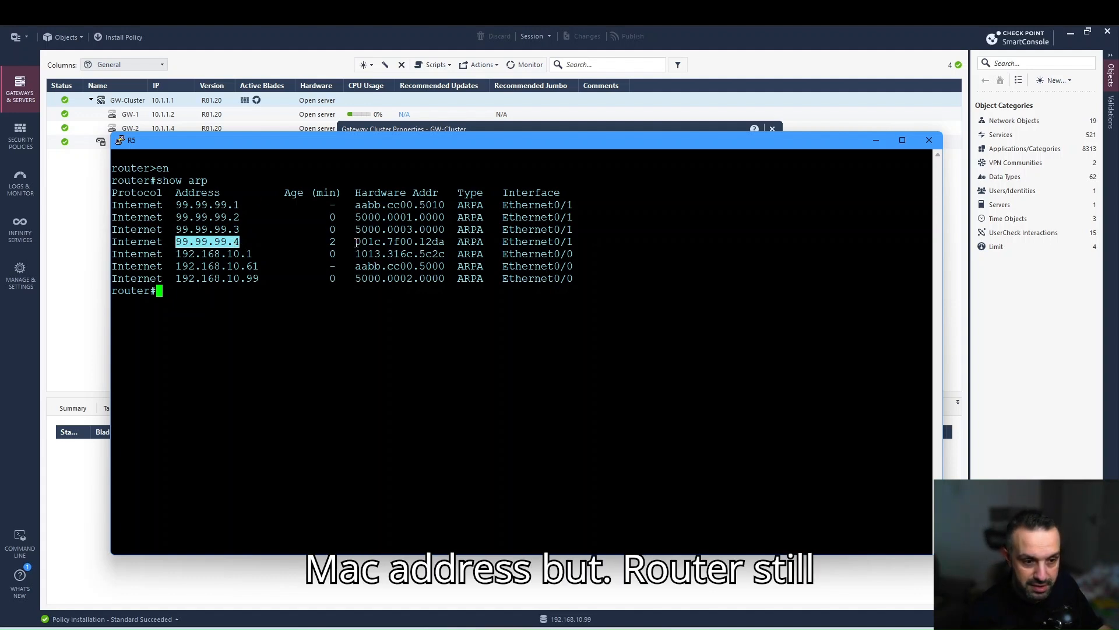
left_click_drag(356, 241, 446, 248)
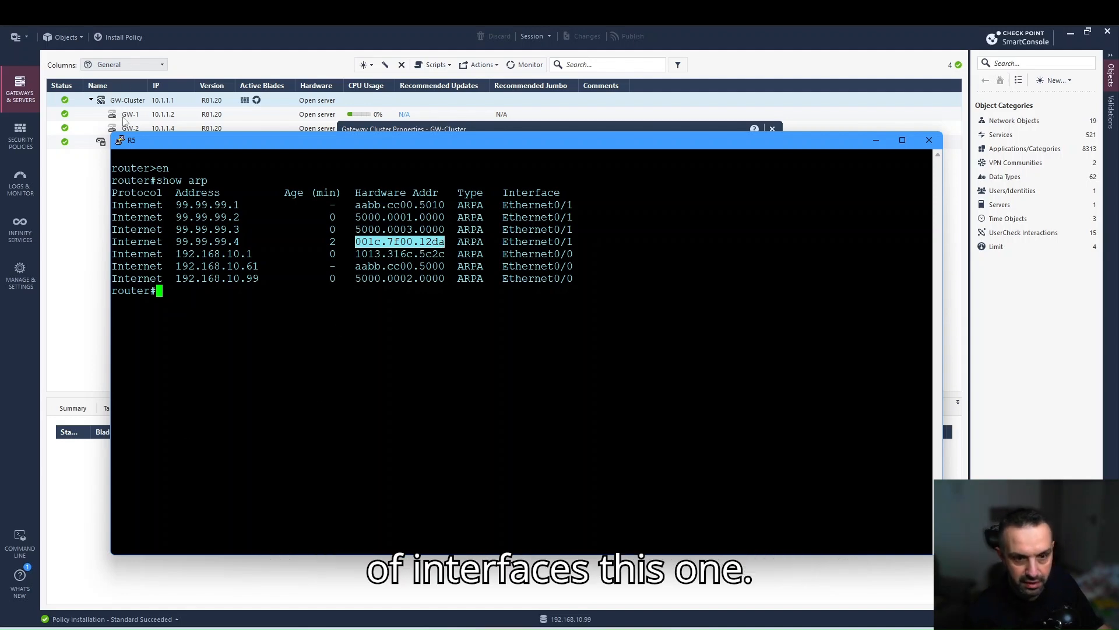
left_click(292, 626)
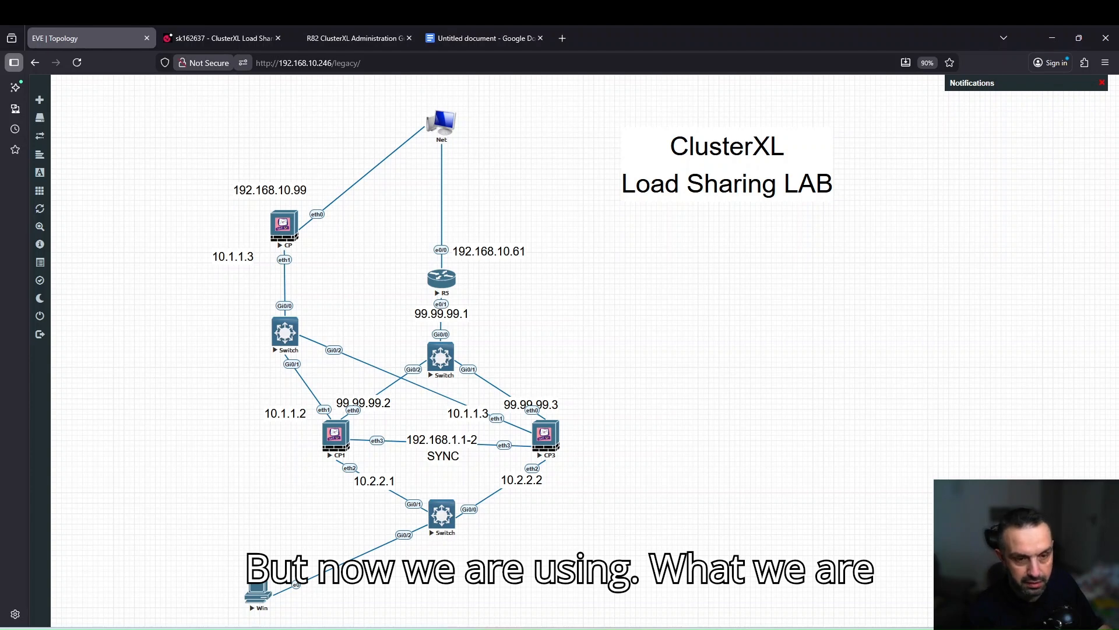
Check the noted multicast MAC 01:00:5E:00:00:01 in Google Docs, then return to R5's console.
left_click(471, 32)
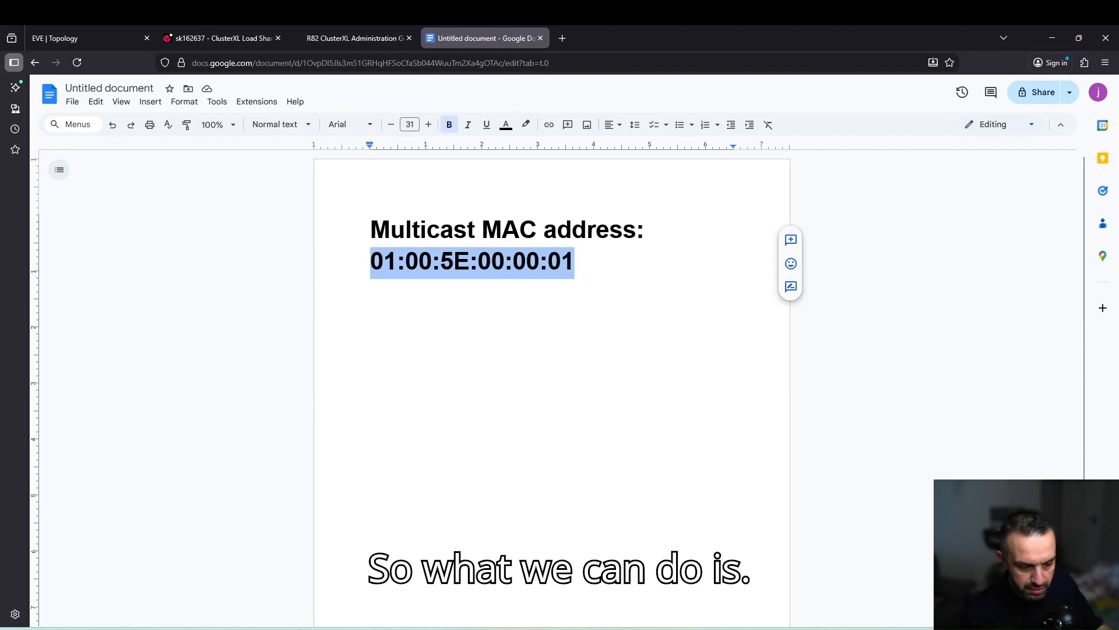
left_click(403, 629)
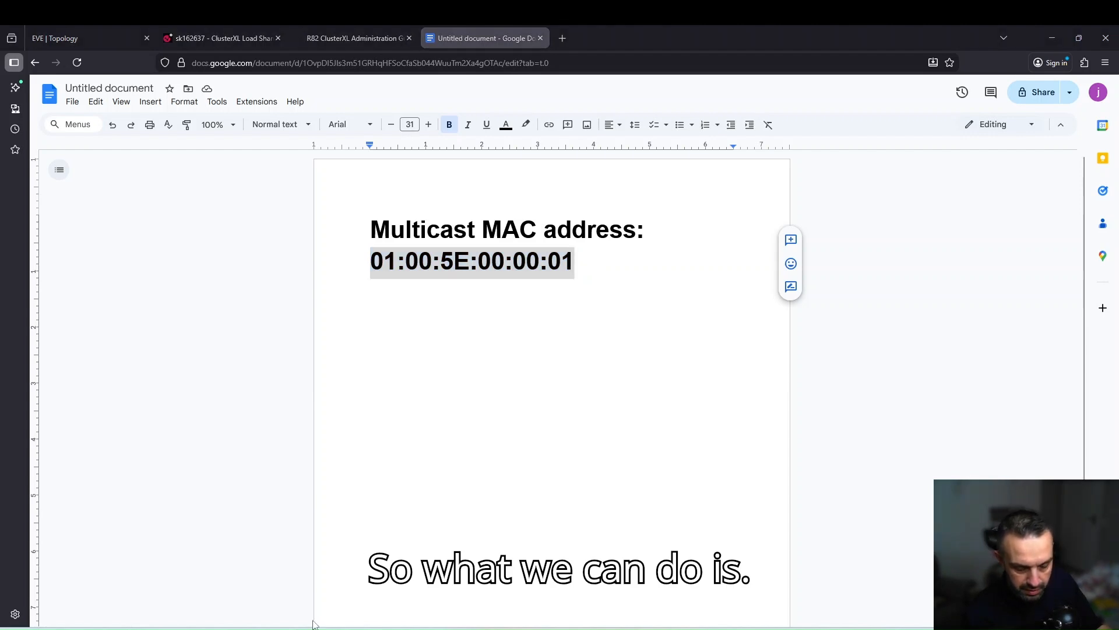
mouse_move(329, 628)
left_click(379, 628)
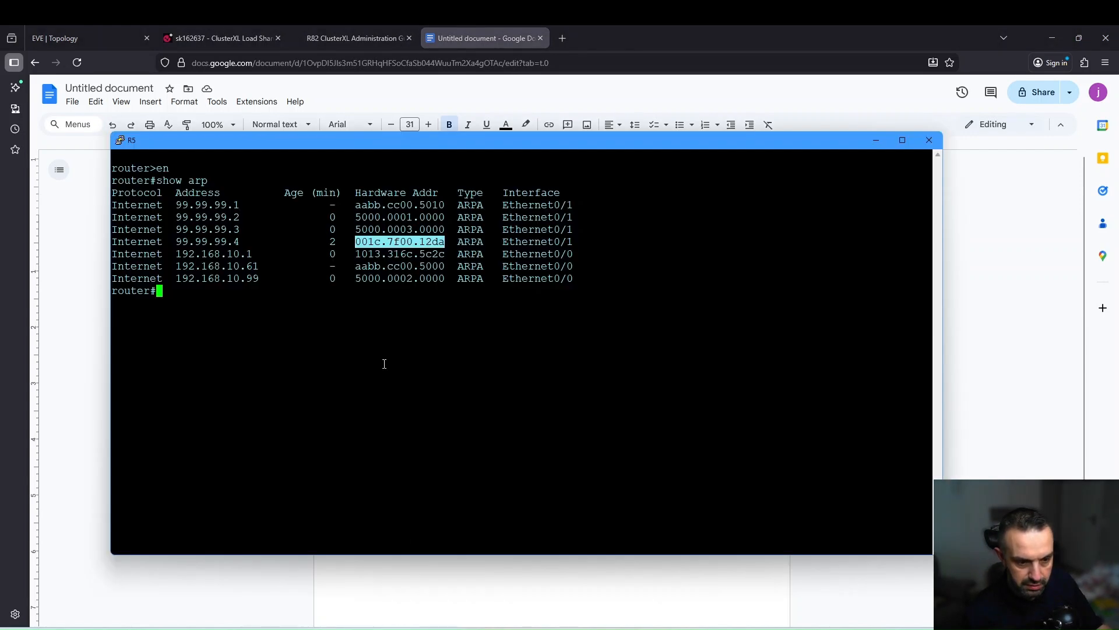
In config mode, try 'arp 99.99.99.4 01:00:5E:00:00:01 ARPA', which R5 rejects as invalid input.
type("conf")
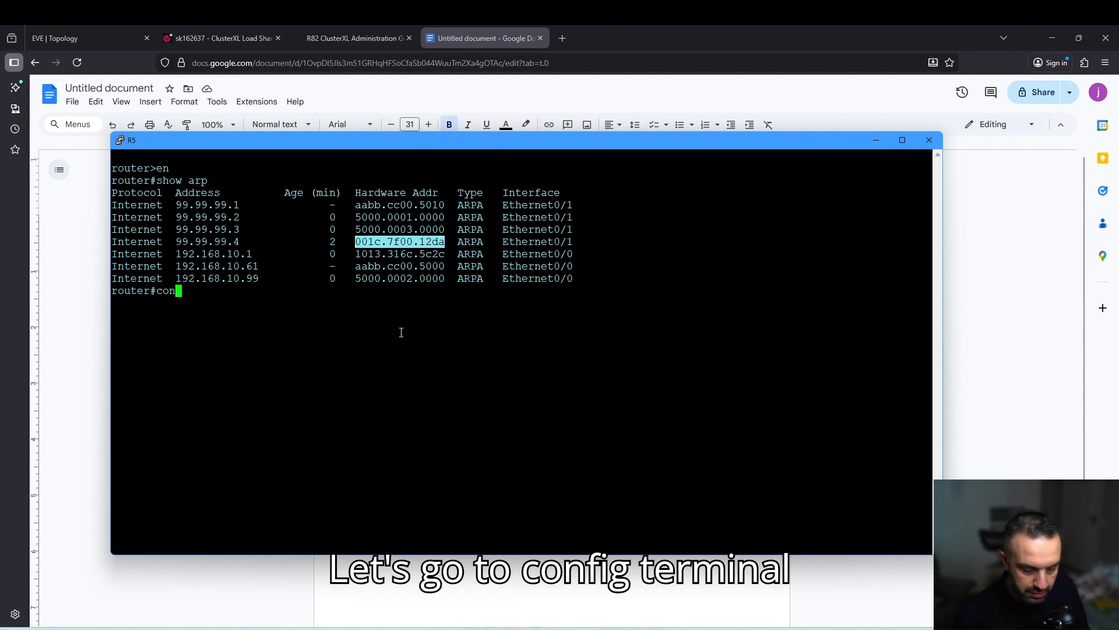
key("Return")
key("Return")
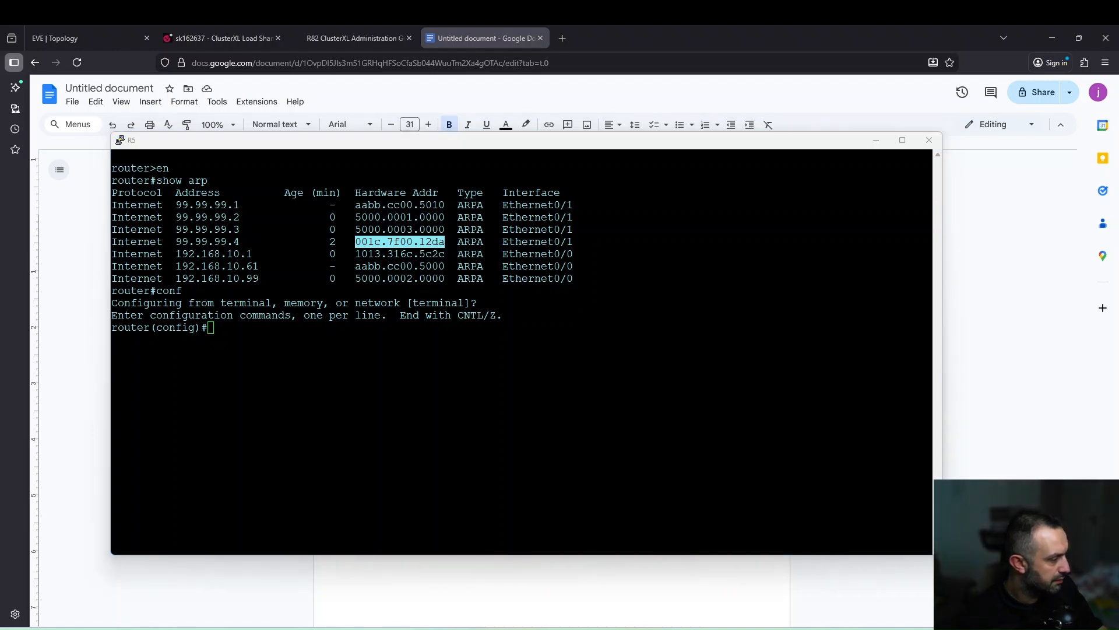
key("ctrl+c")
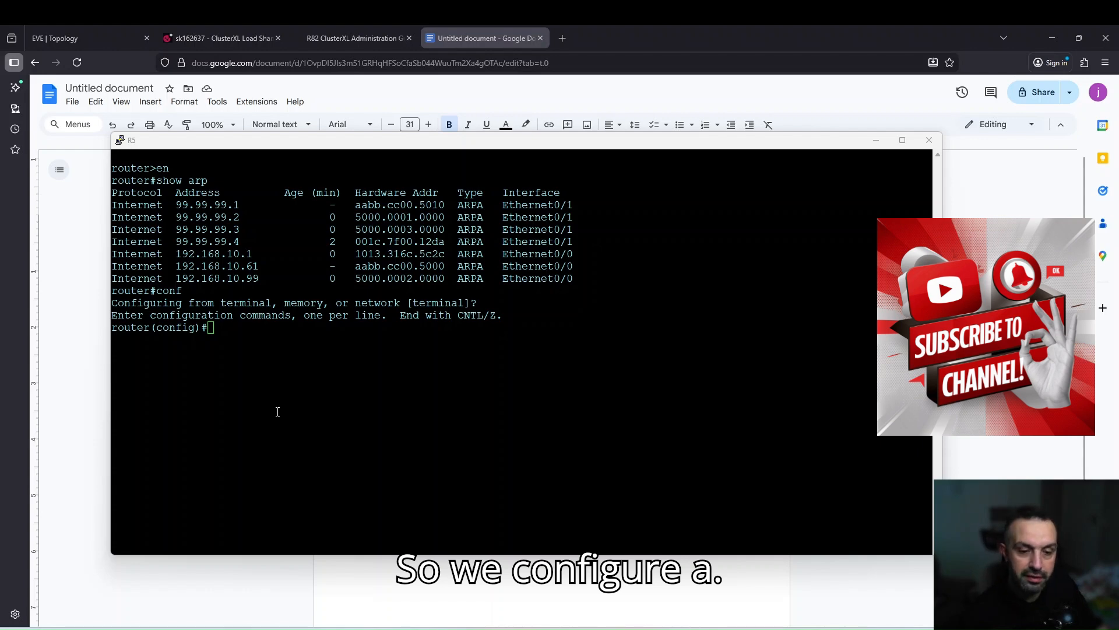
right_click(276, 355)
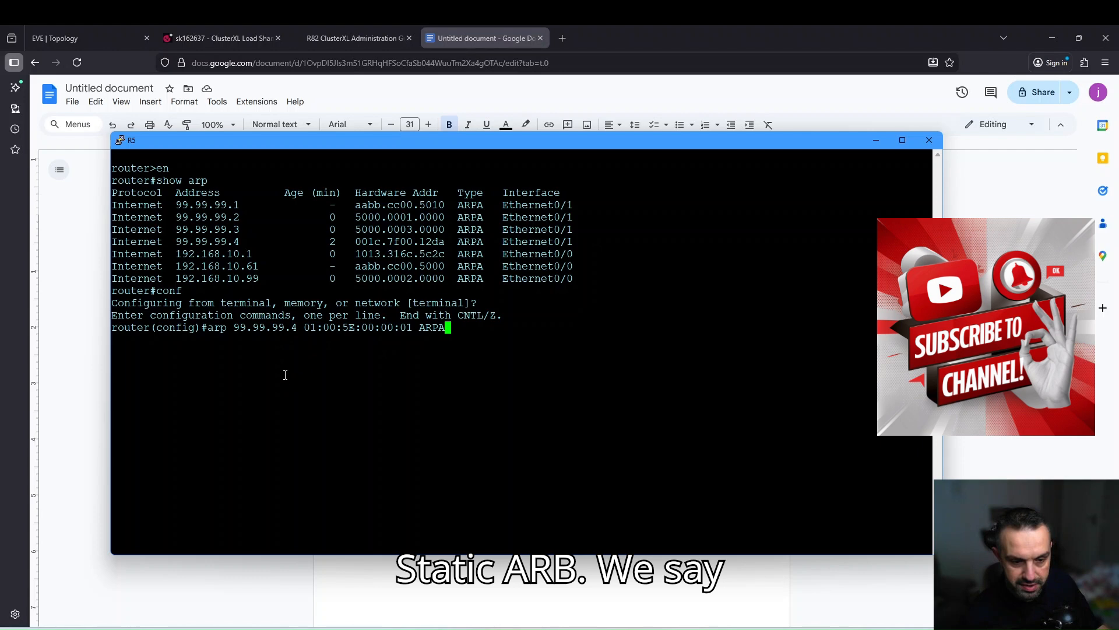
left_click_drag(236, 329, 412, 328)
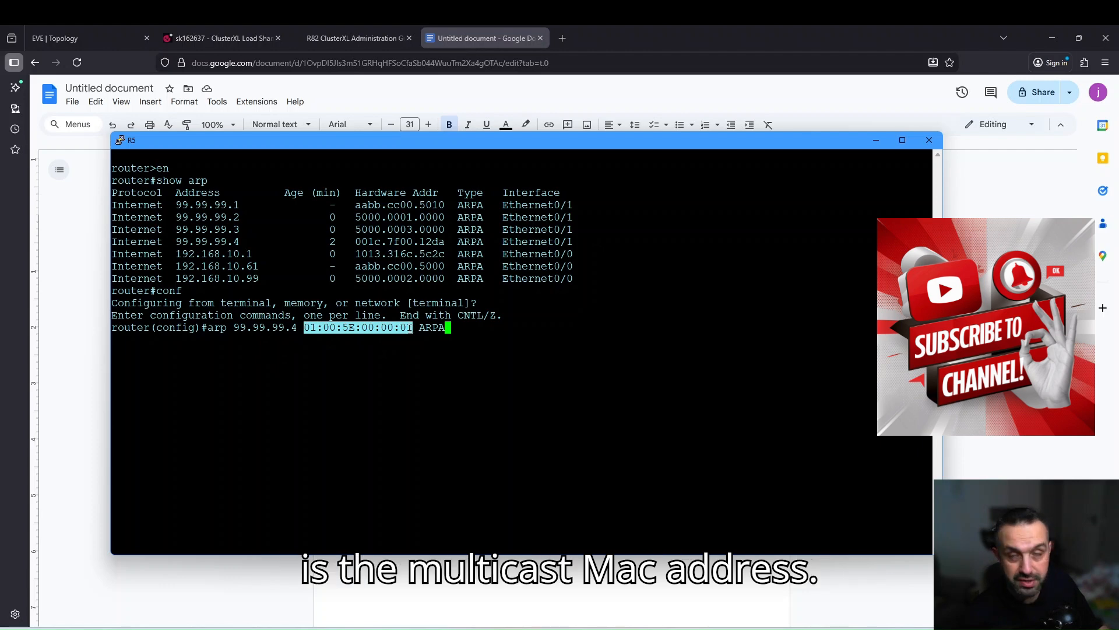
key("Return")
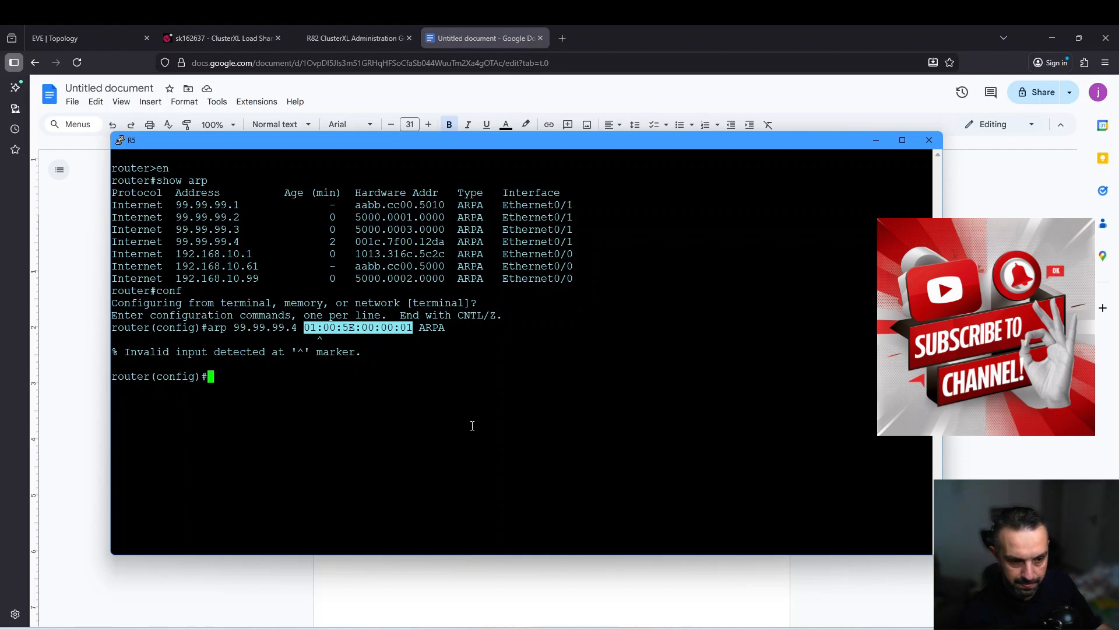
Enter 'arp 99.99.99.4 0100.5E00.0001 ARPA', reformatting the pasted MAC into dotted Cisco notation.
type("arp")
key("Tab")
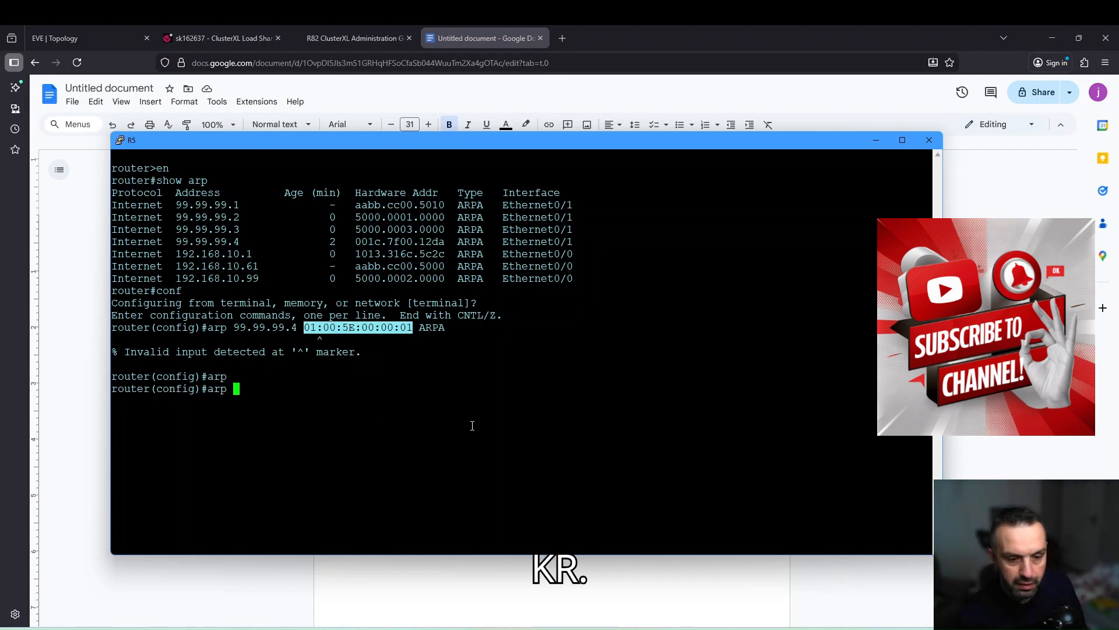
type("99")
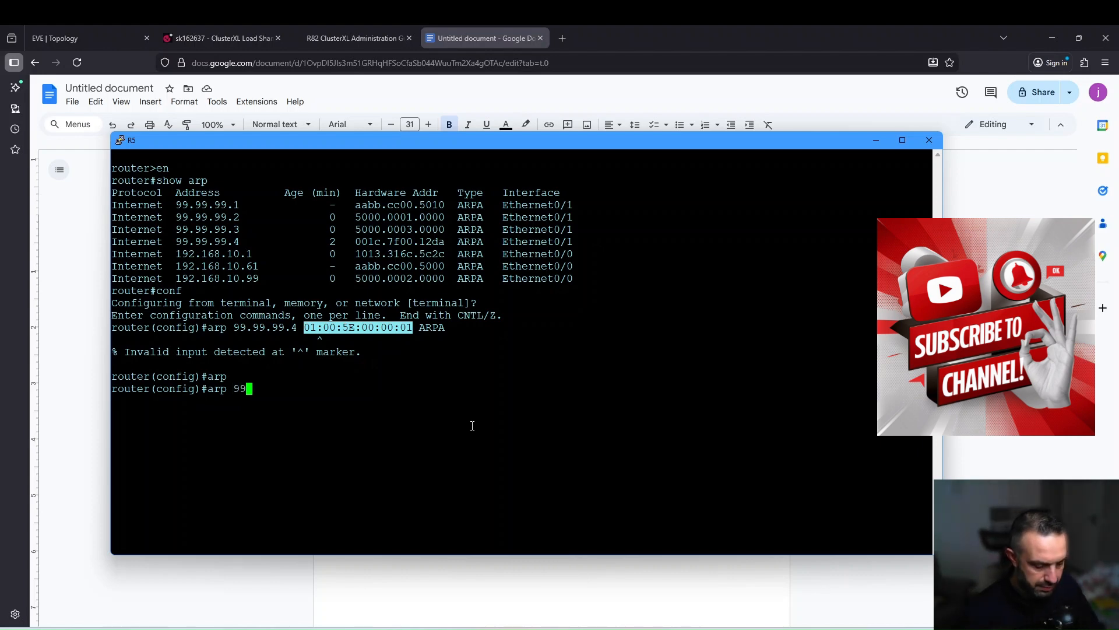
type(".99.99.4")
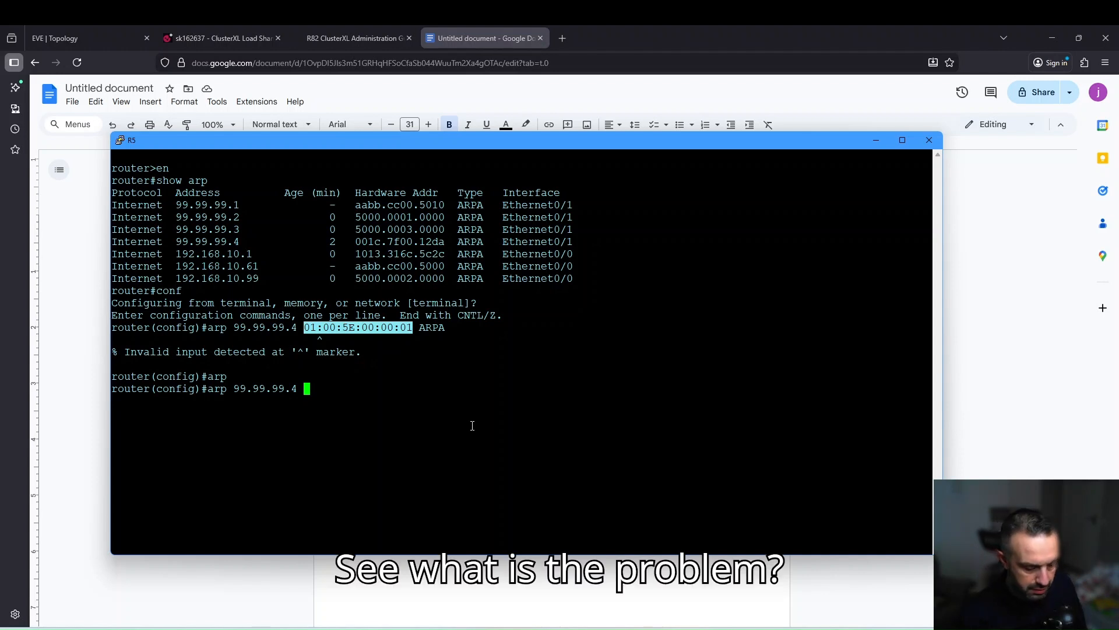
type(" ?")
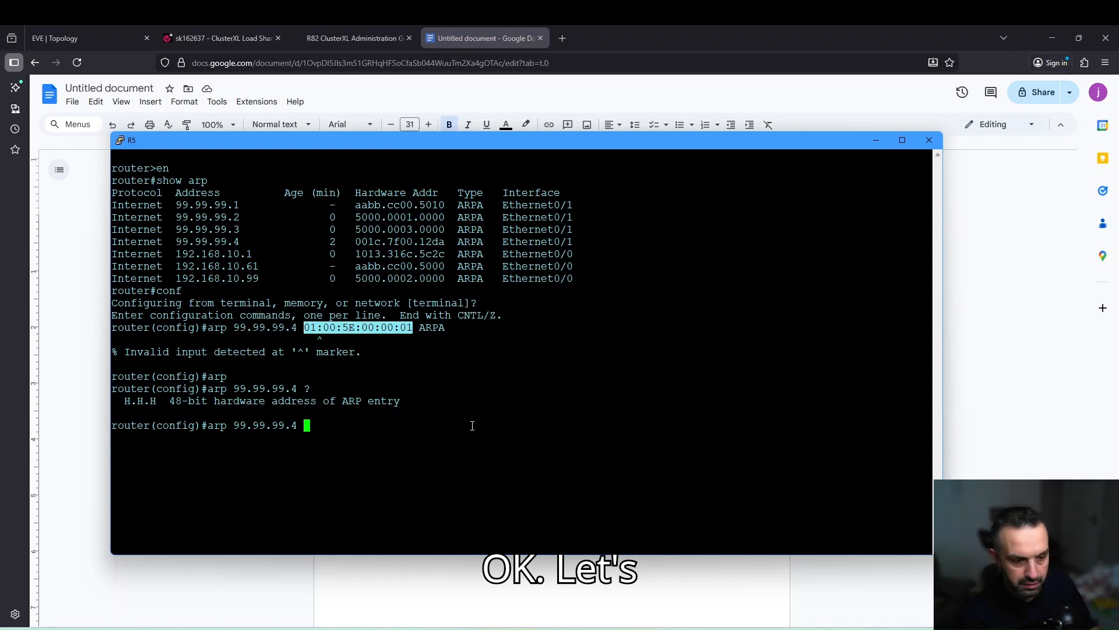
right_click(472, 425)
key("Left")
key("Left")
key("Left")
key("Left")
key("Left")
key("Left")
key("Left")
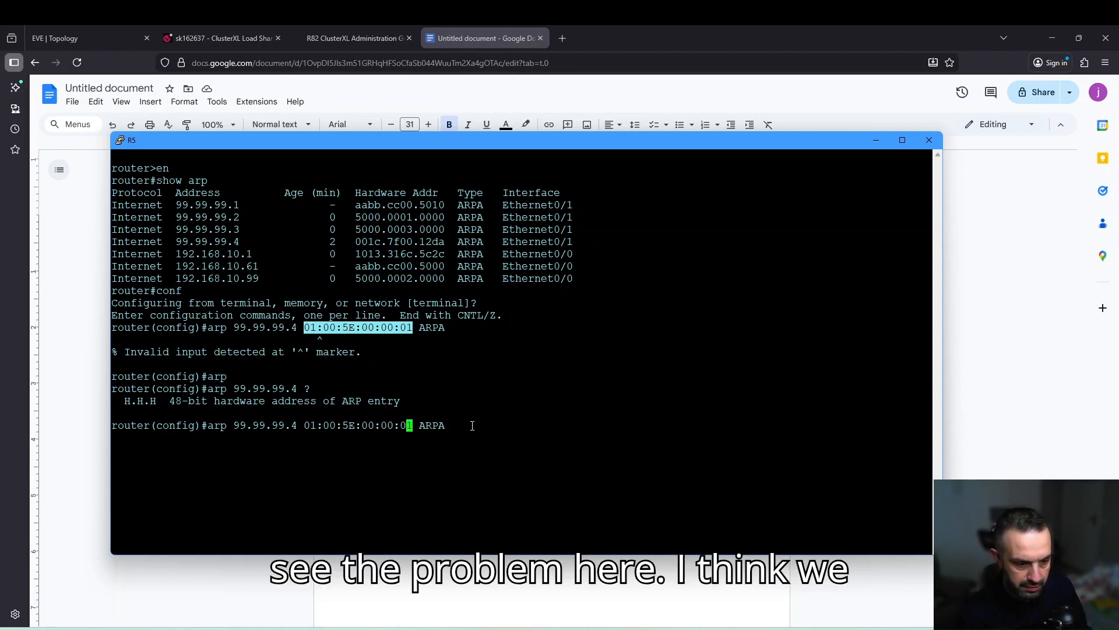
key("BackSpace")
key("Left")
key("Left")
key("BackSpace")
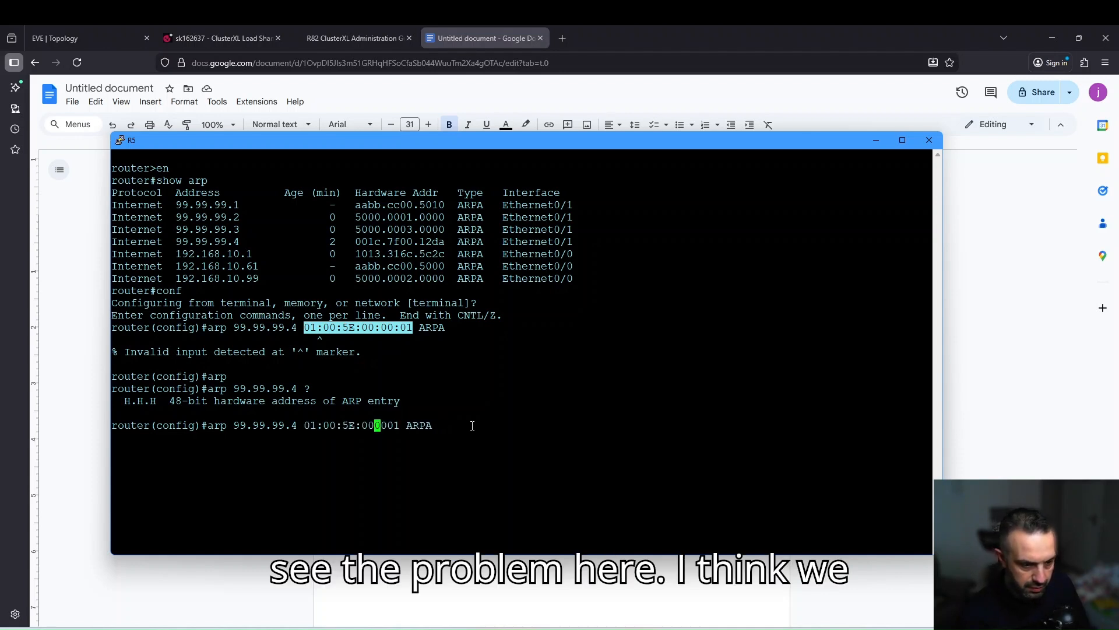
type(".")
key("Left")
key("Left")
key("Left")
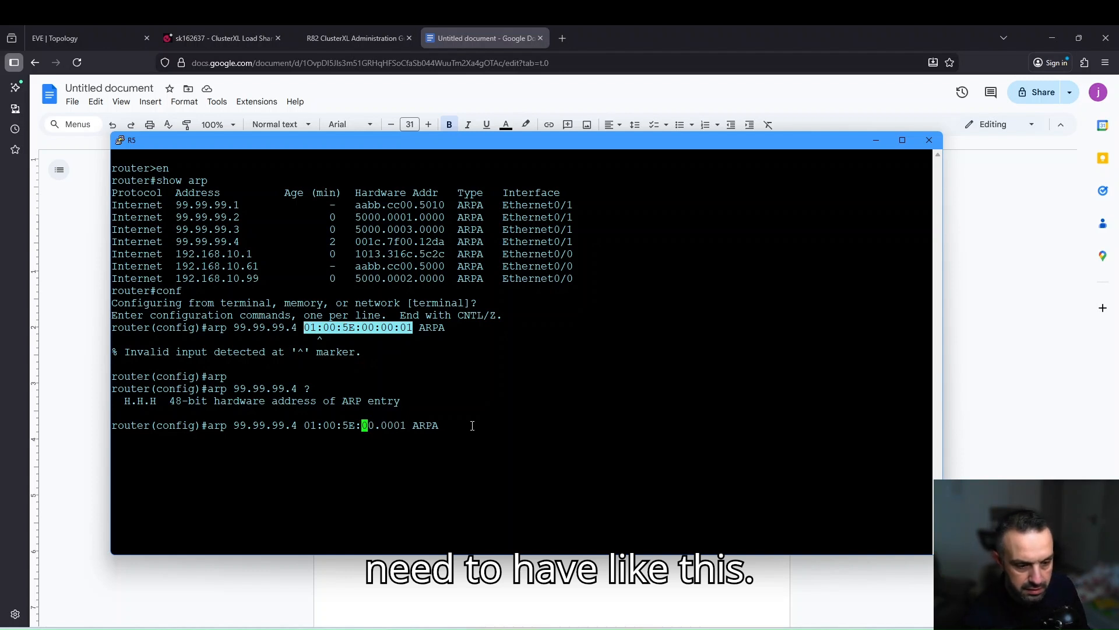
key("BackSpace")
key("Left")
key("Left")
key("BackSpace")
type(".")
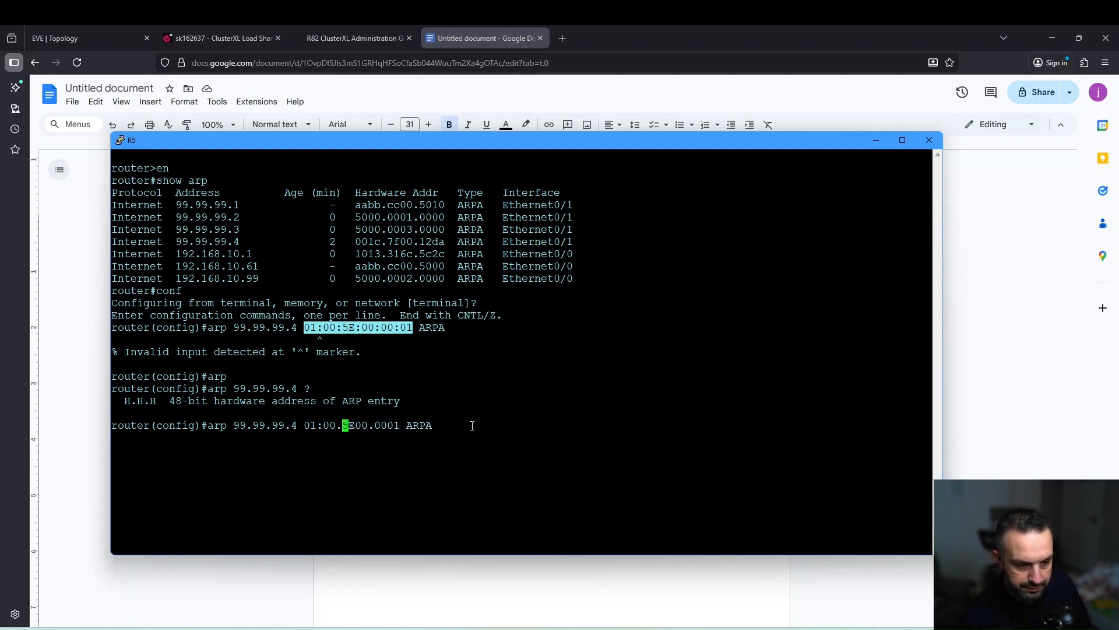
key("Left")
key("Left")
key("Left")
key("BackSpace")
key("Return")
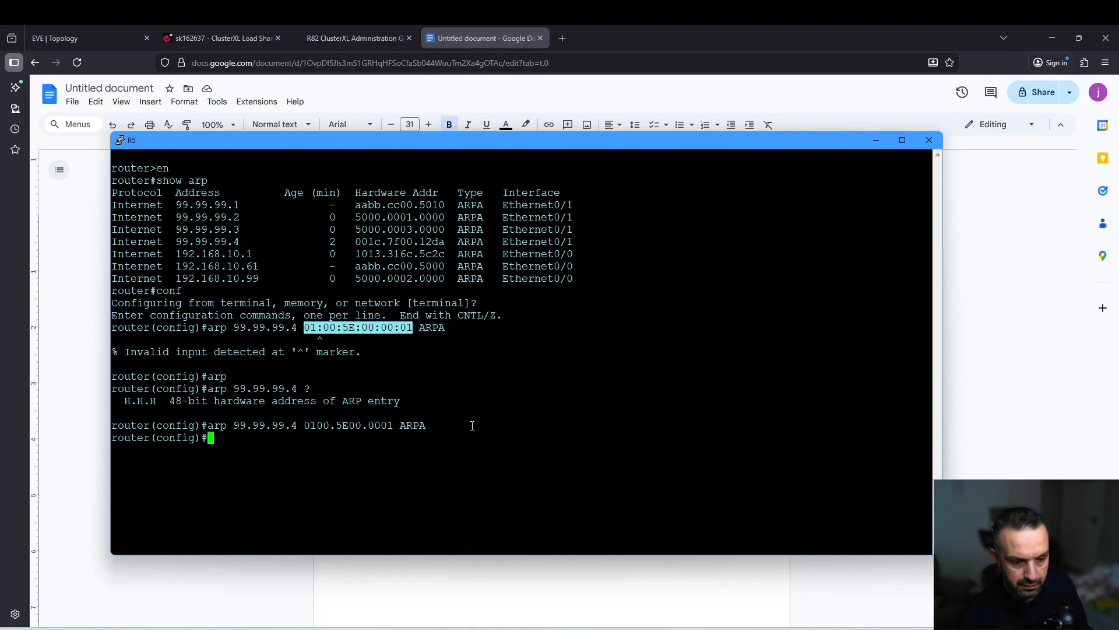
Exit config mode, run 'show arp' and highlight the new 0100.5e00.0001 entry.
key("Return")
key("Return")
type("e")
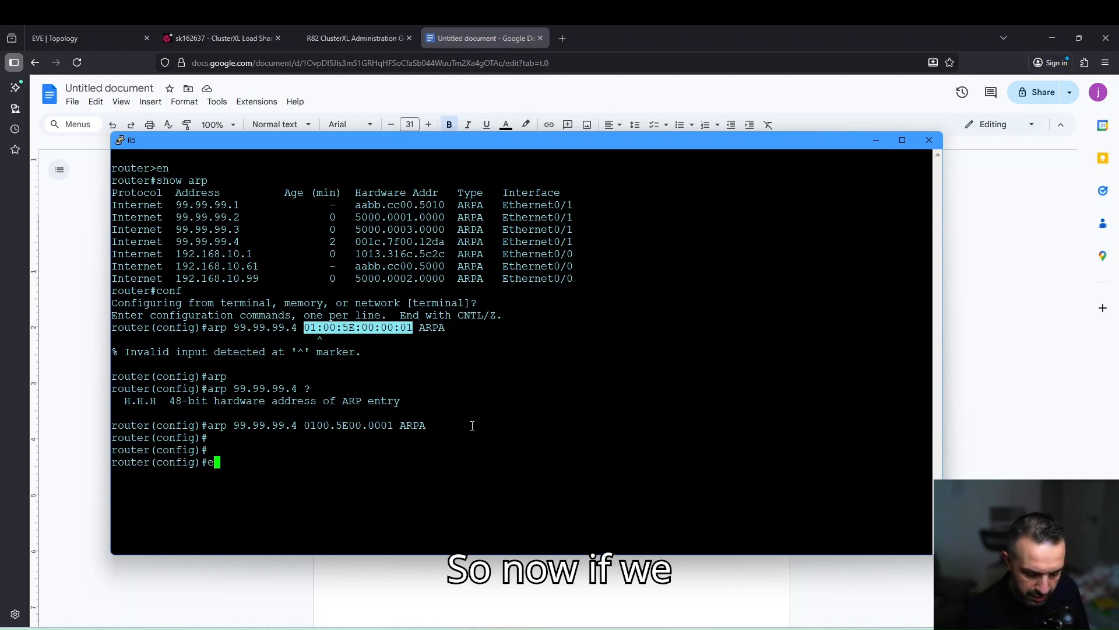
type("xit")
key("Return")
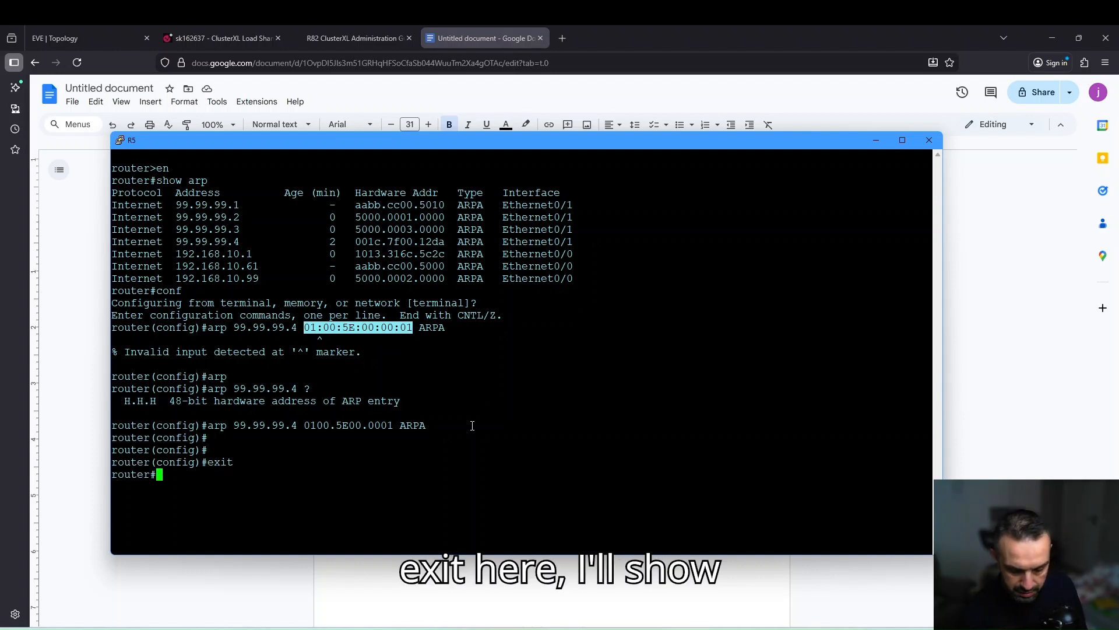
type("show arp")
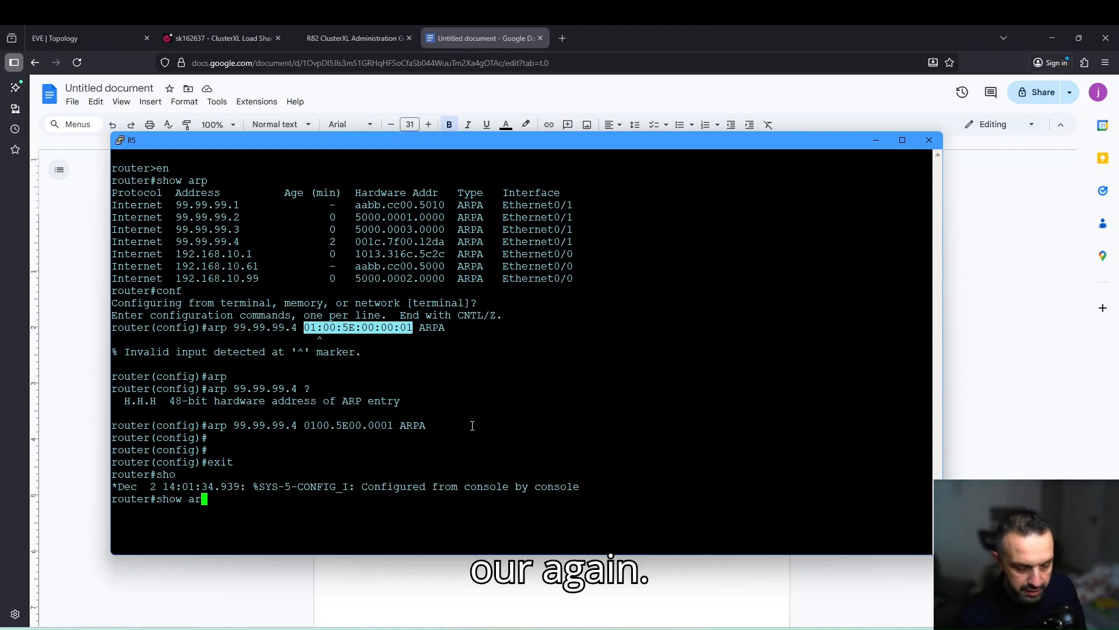
key("Return")
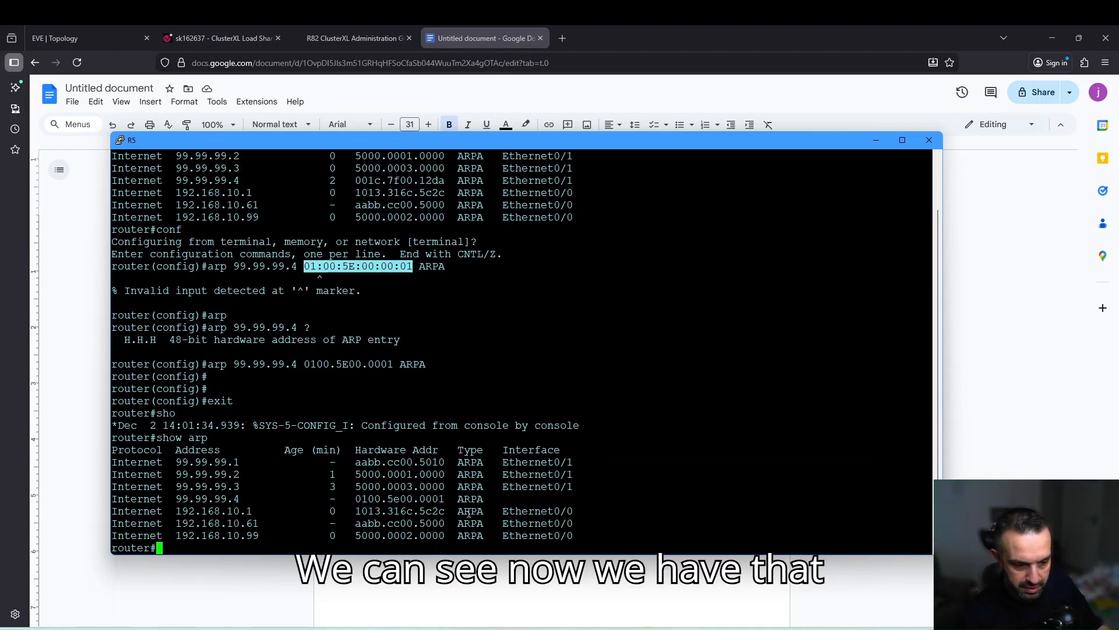
left_click_drag(356, 499, 443, 500)
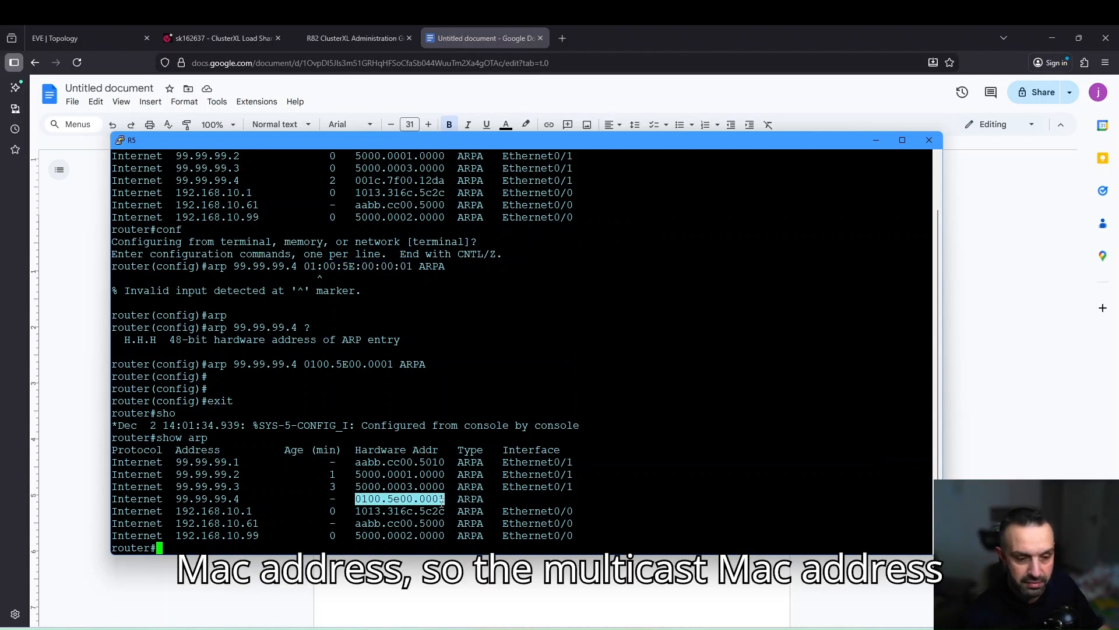
Rerun 'ping 9.9.9.9' three times on the Windows VM until replies arrive, then return to R5.
key("alt+Tab")
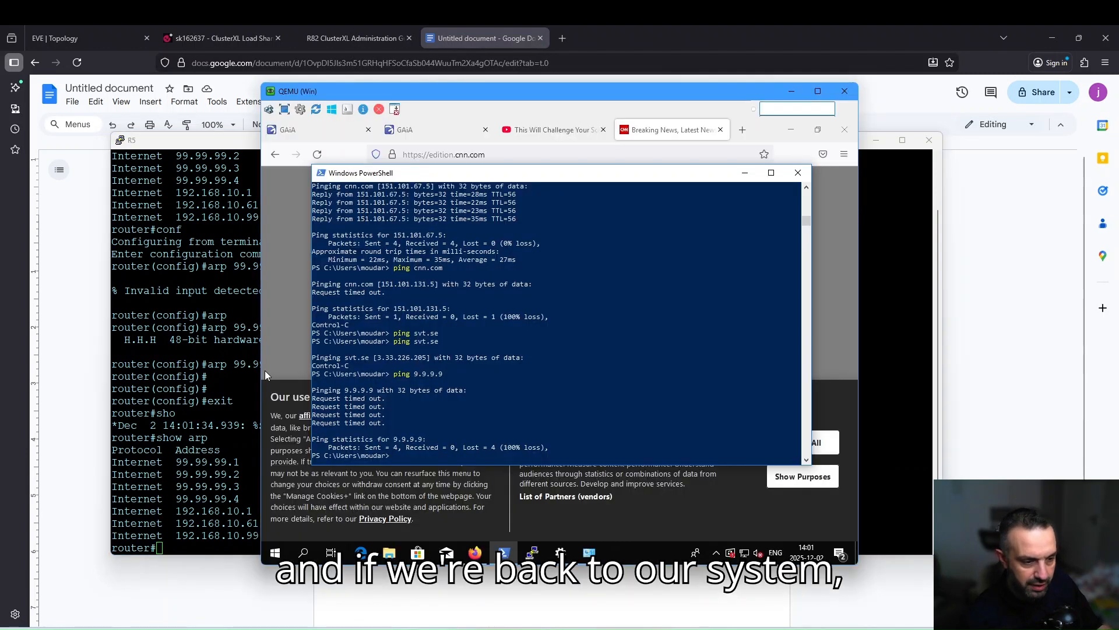
key("Up")
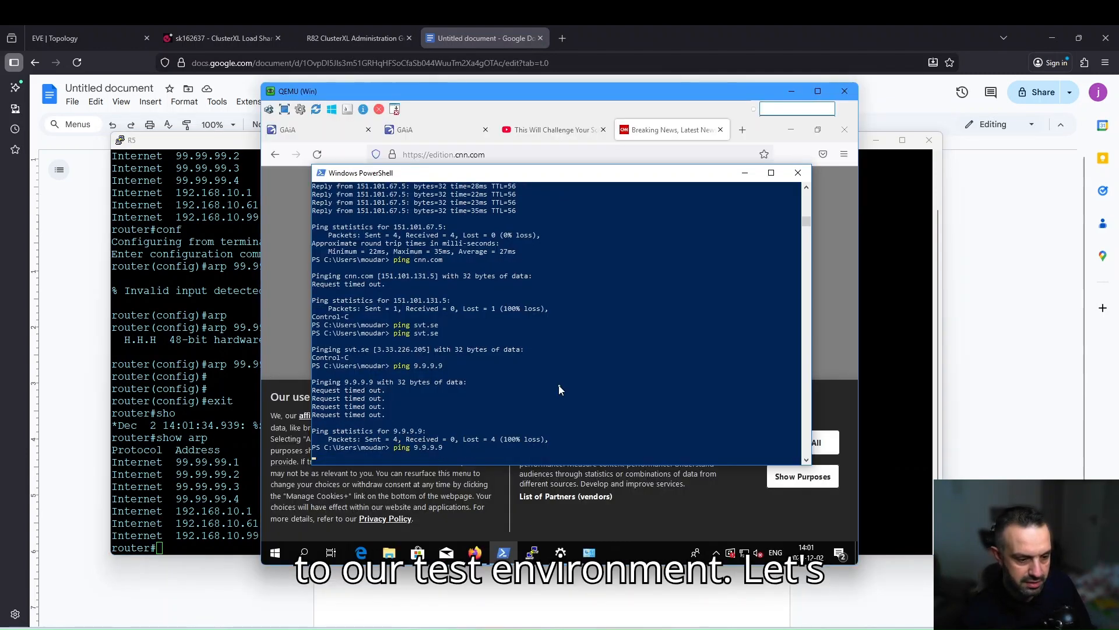
key("Return")
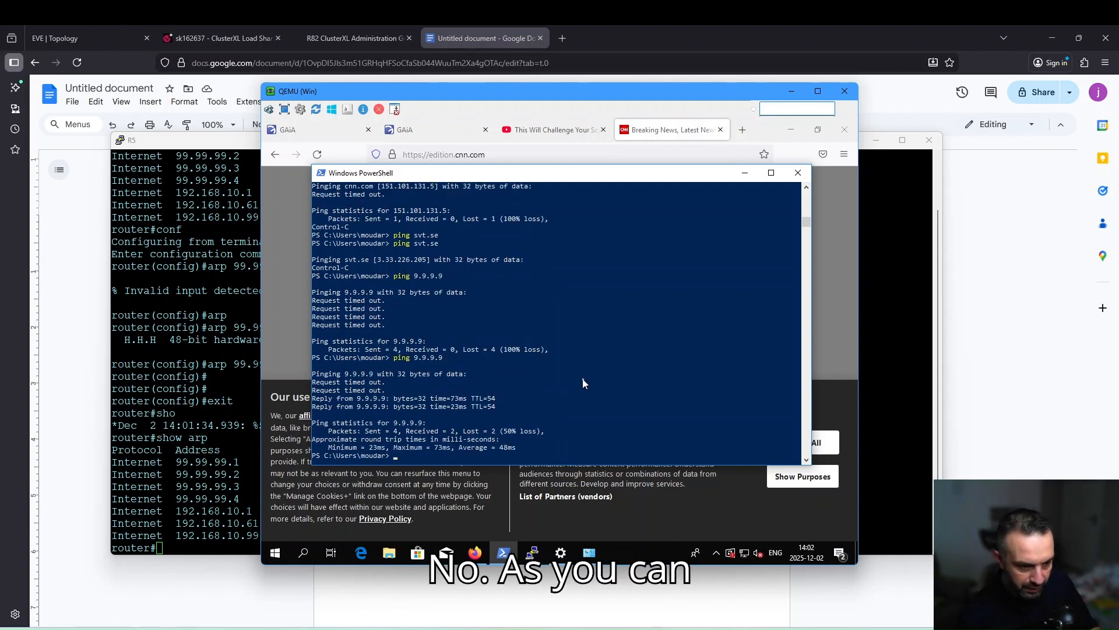
key("Up")
key("Return")
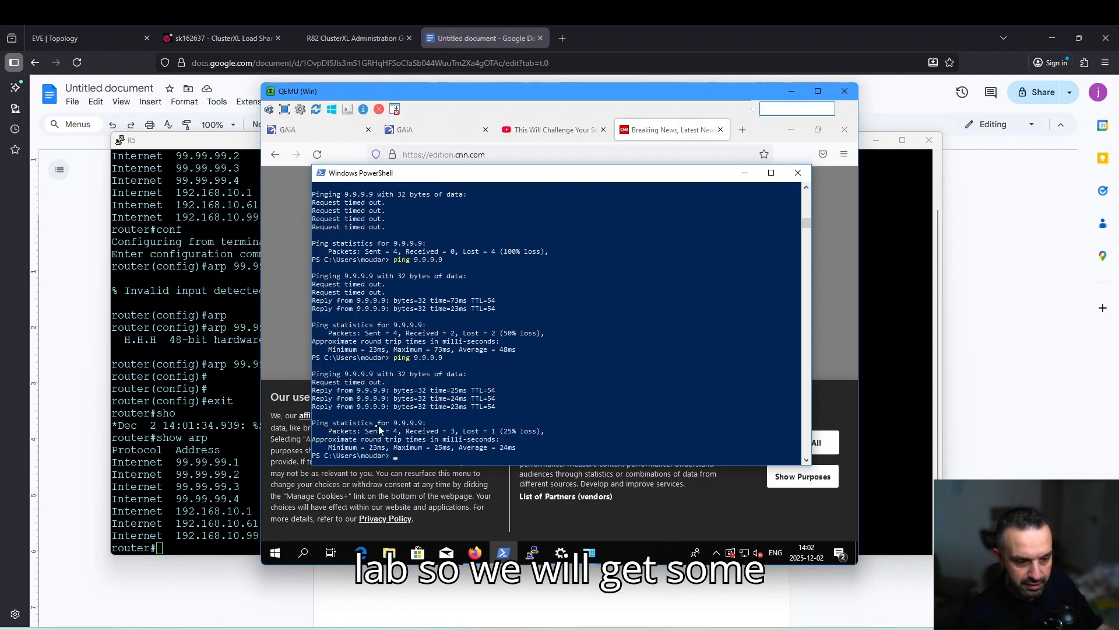
key("Up")
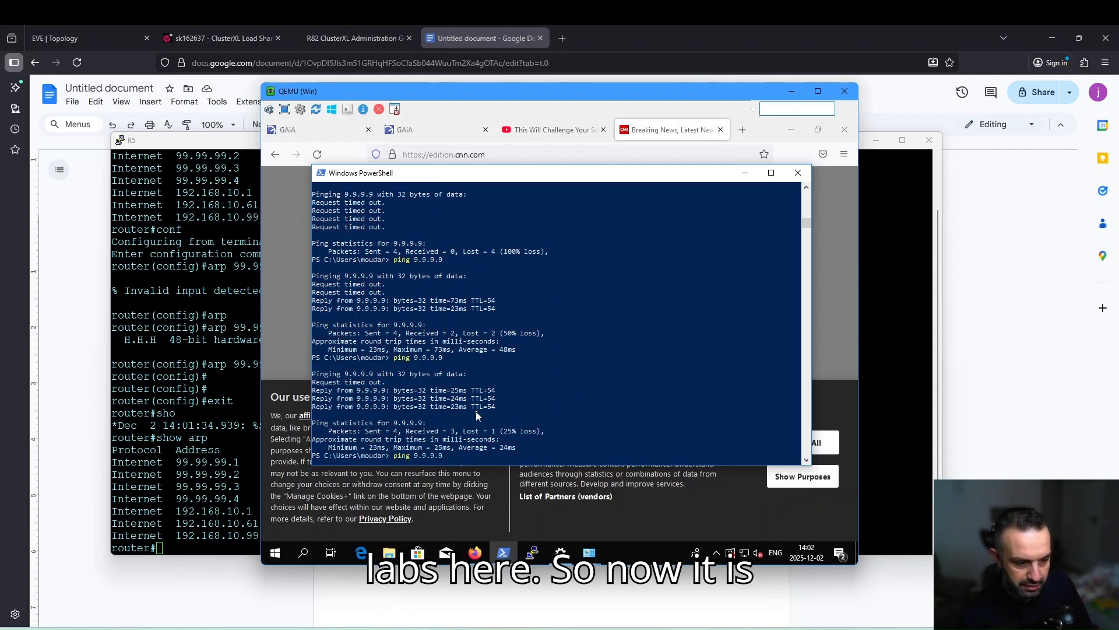
key("Return")
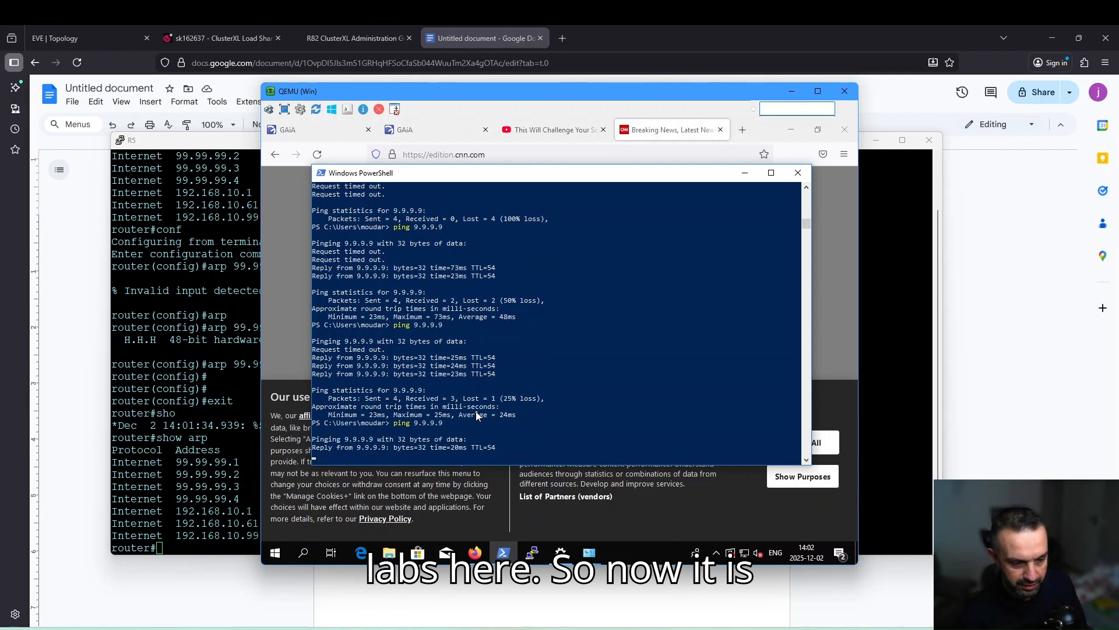
left_click(182, 426)
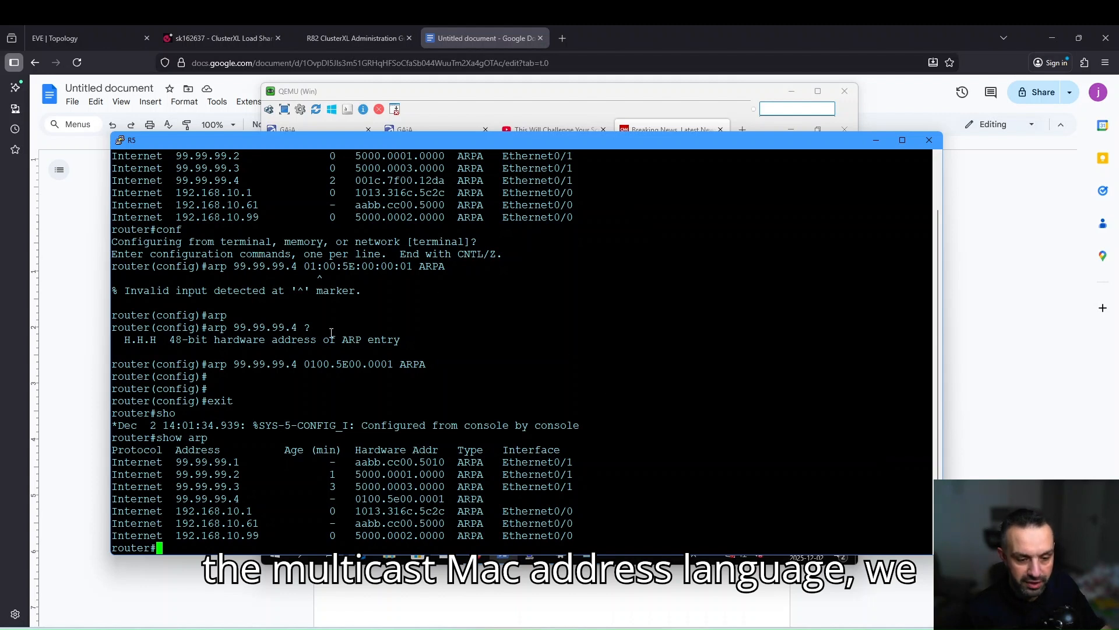
Highlight the 99.99.99.4 row and its 0100.5e00 MAC in R5's ARP table, then leave the router windows.
left_click_drag(176, 498, 450, 498)
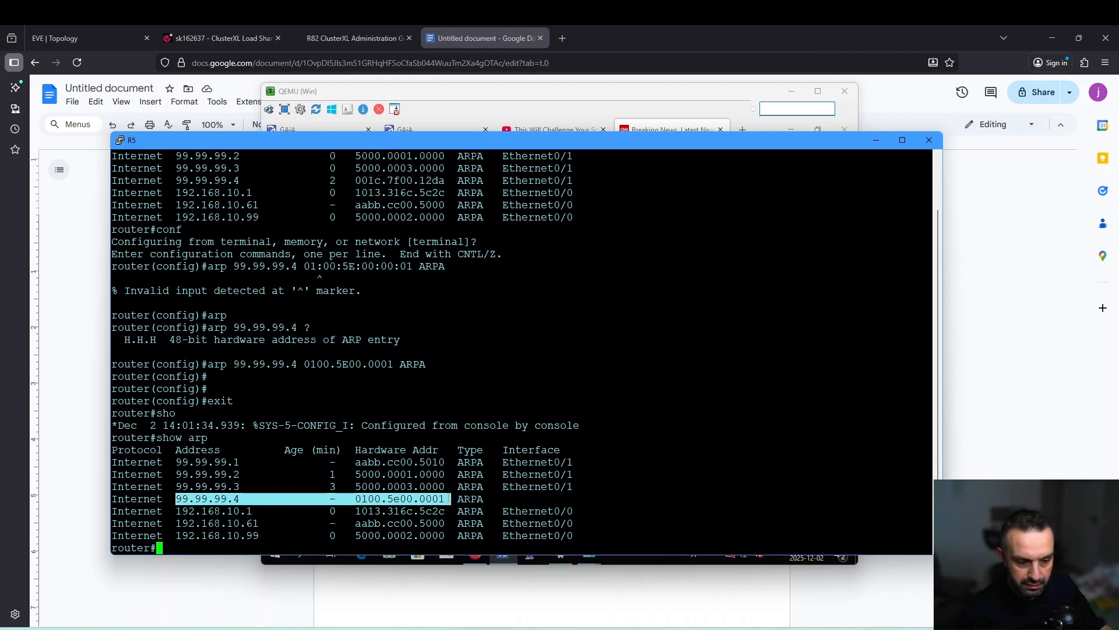
left_click(358, 500)
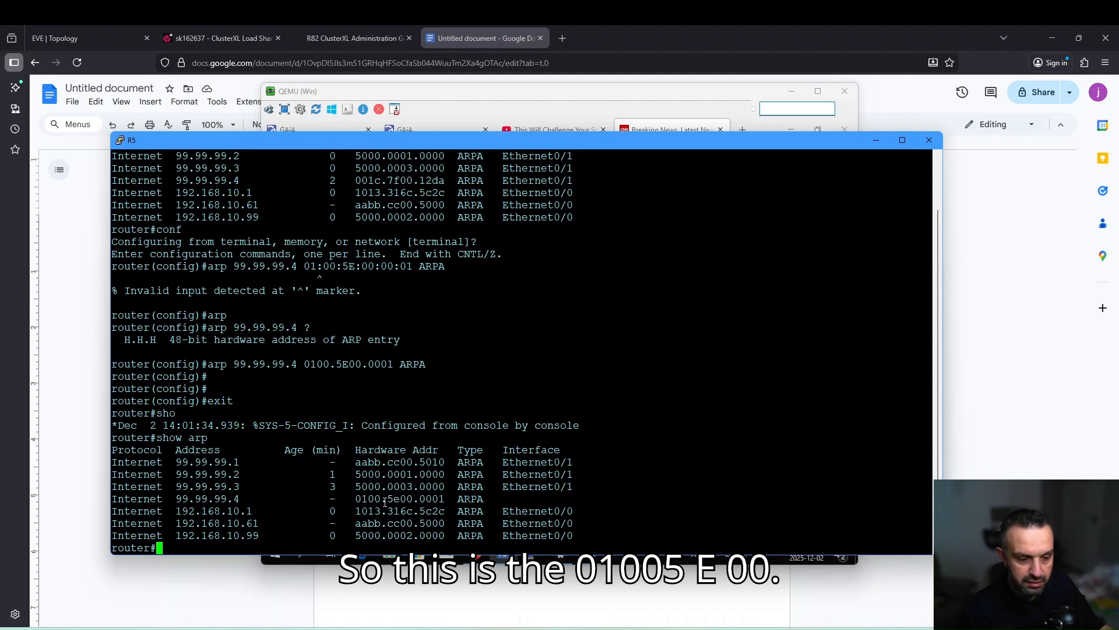
left_click_drag(413, 500, 357, 499)
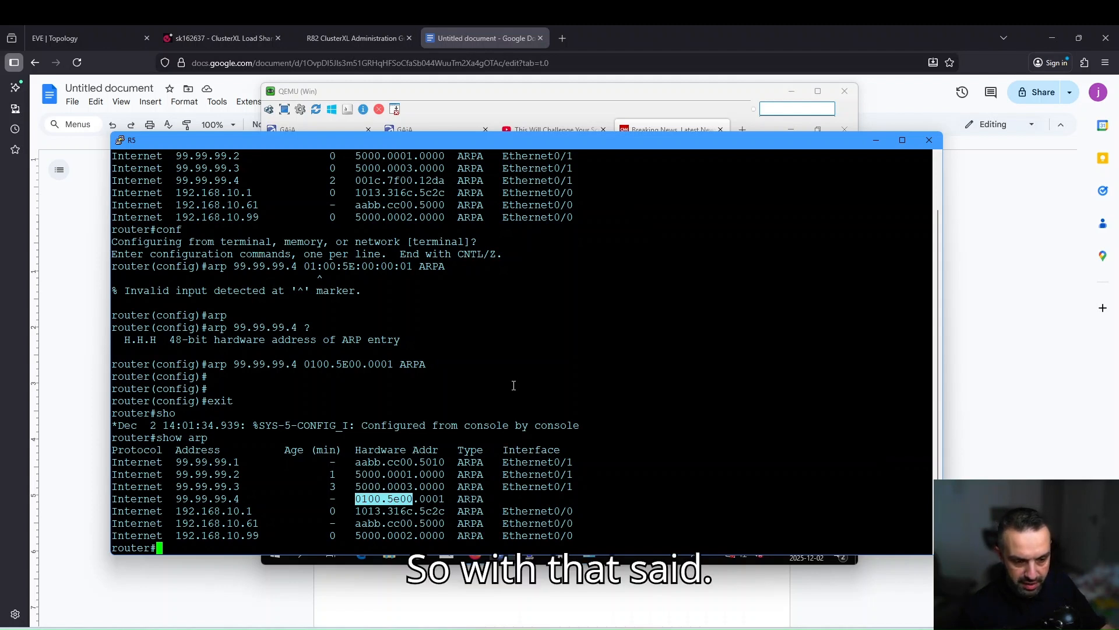
left_click(428, 361)
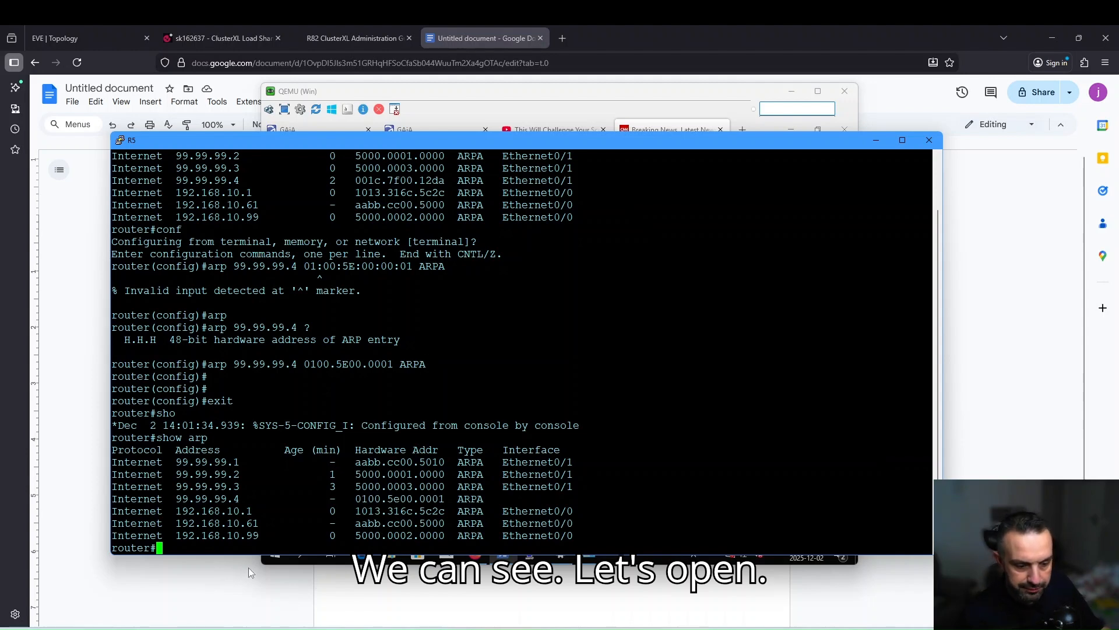
key("alt+Tab")
Open the enlarged CP1 console, log in as admin and run 'show cluster state'.
left_click(104, 36)
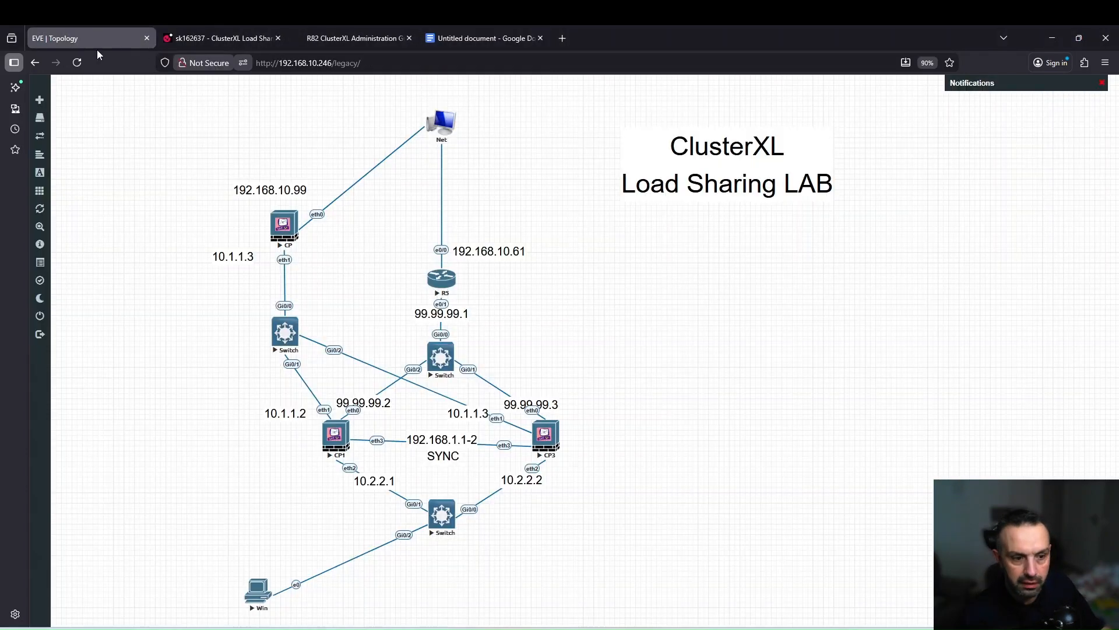
left_click(335, 441)
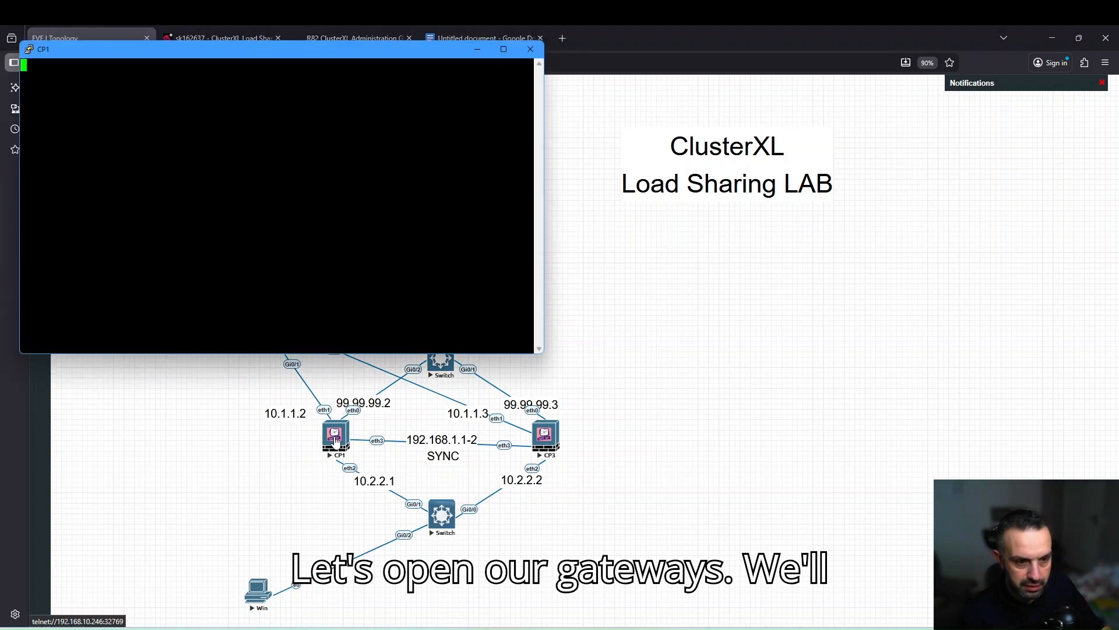
left_click_drag(300, 55, 412, 159)
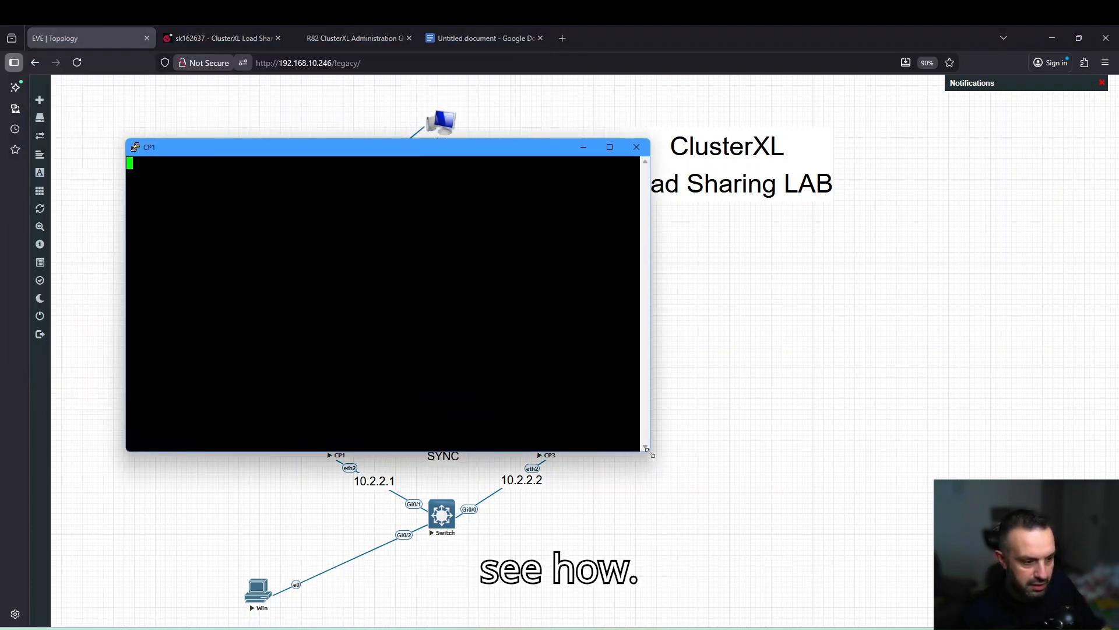
left_click_drag(649, 450, 914, 525)
key("Return")
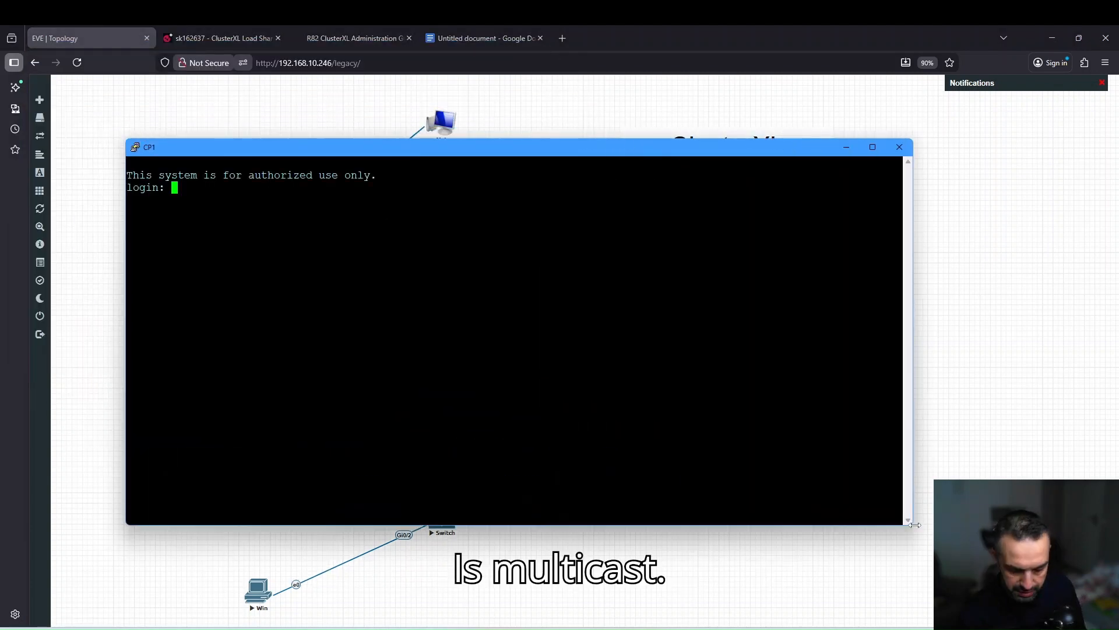
type("admin")
key("Return")
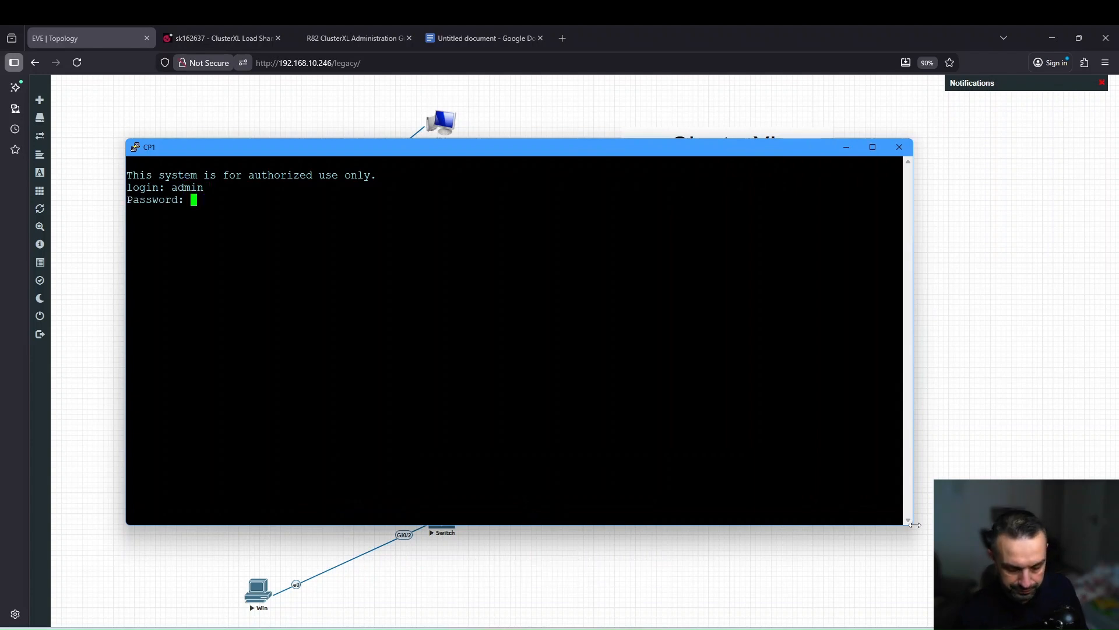
key("Return")
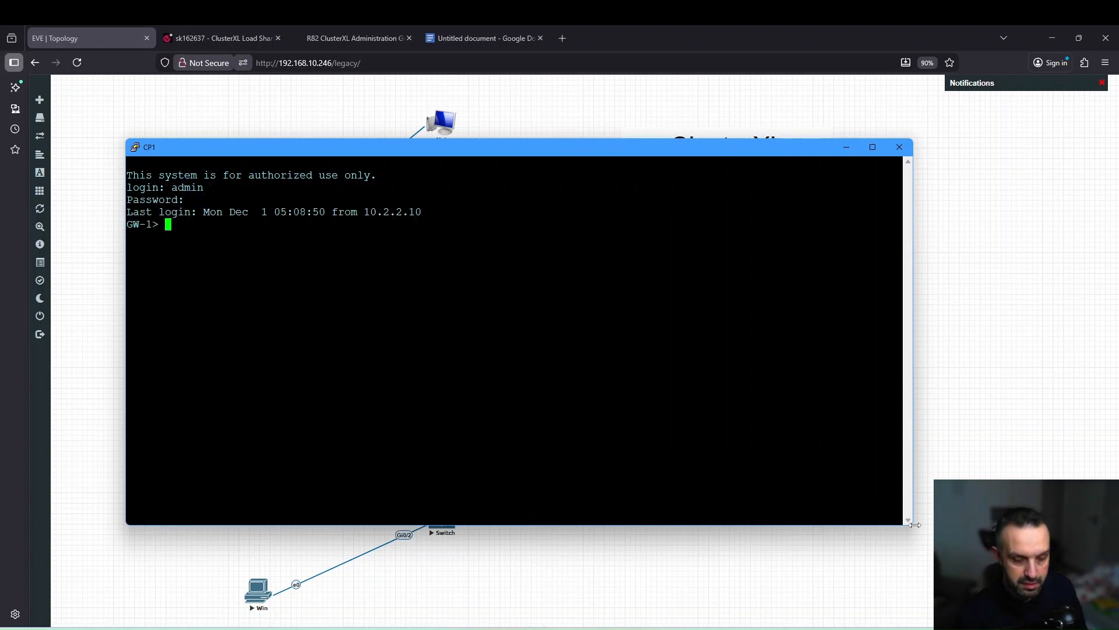
type("show clu")
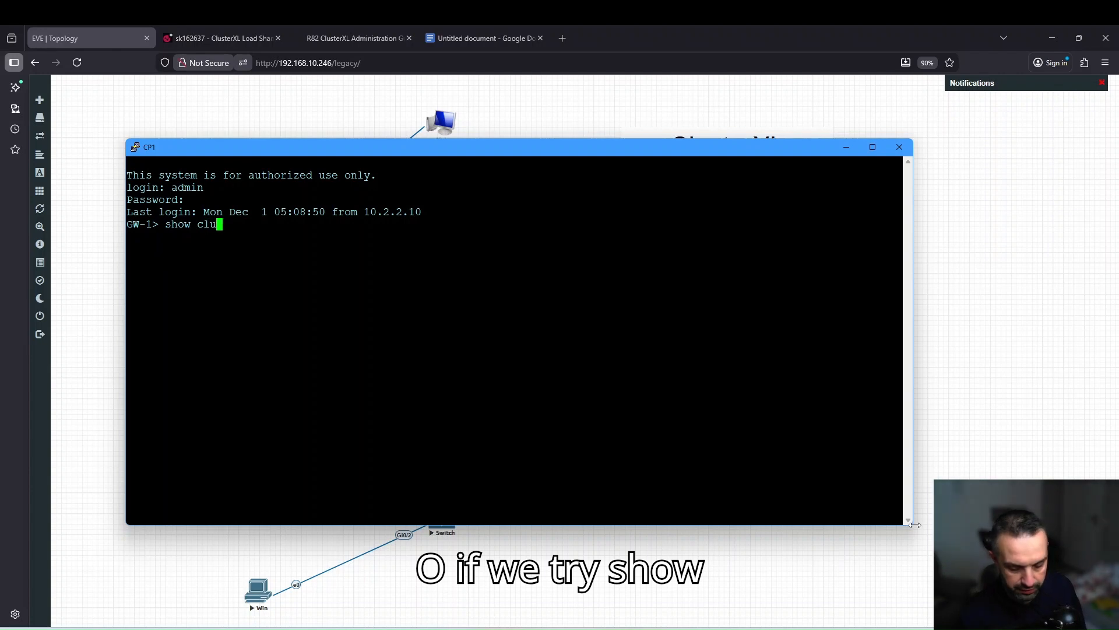
type("ster state")
key("Return")
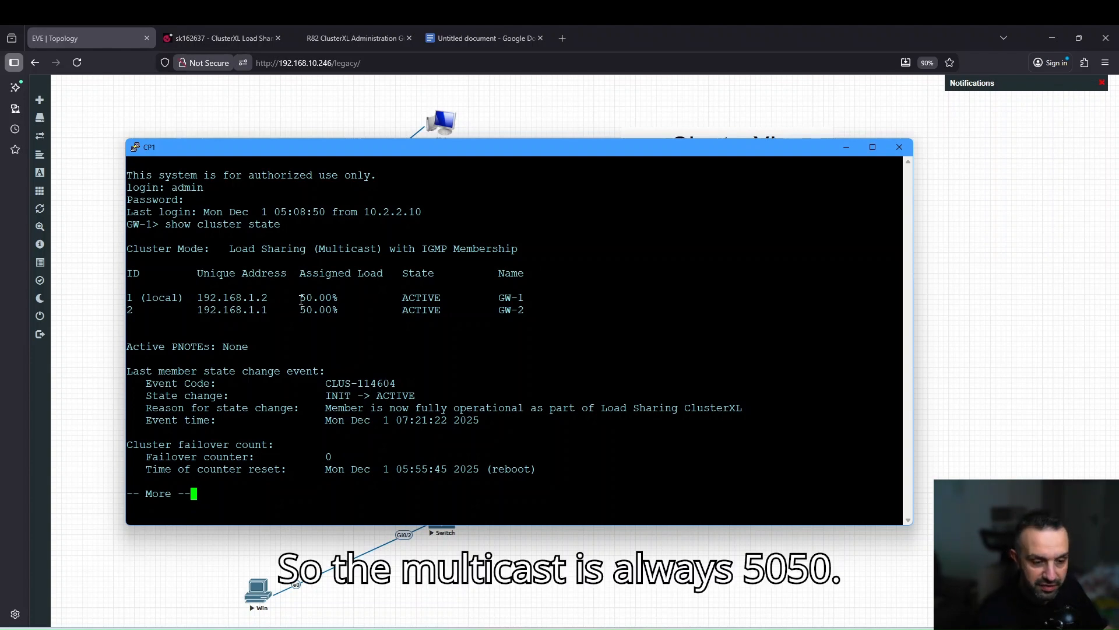
Launch cpview on GW-1 at Advanced > Network, then shrink the console and move it aside.
type("q")
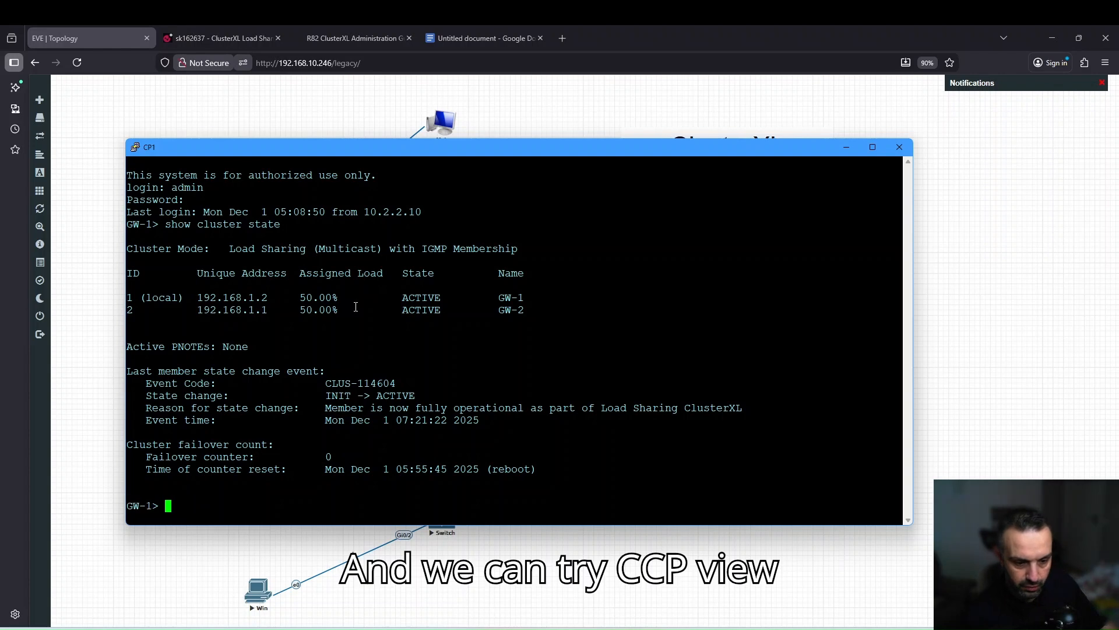
type("cp")
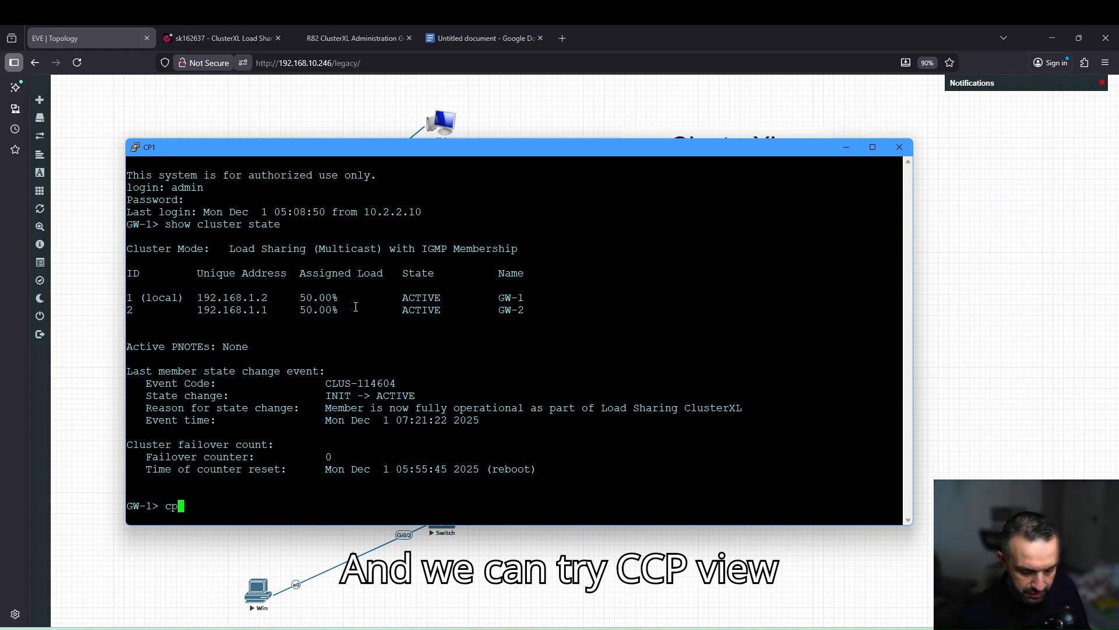
type("view")
key("Return")
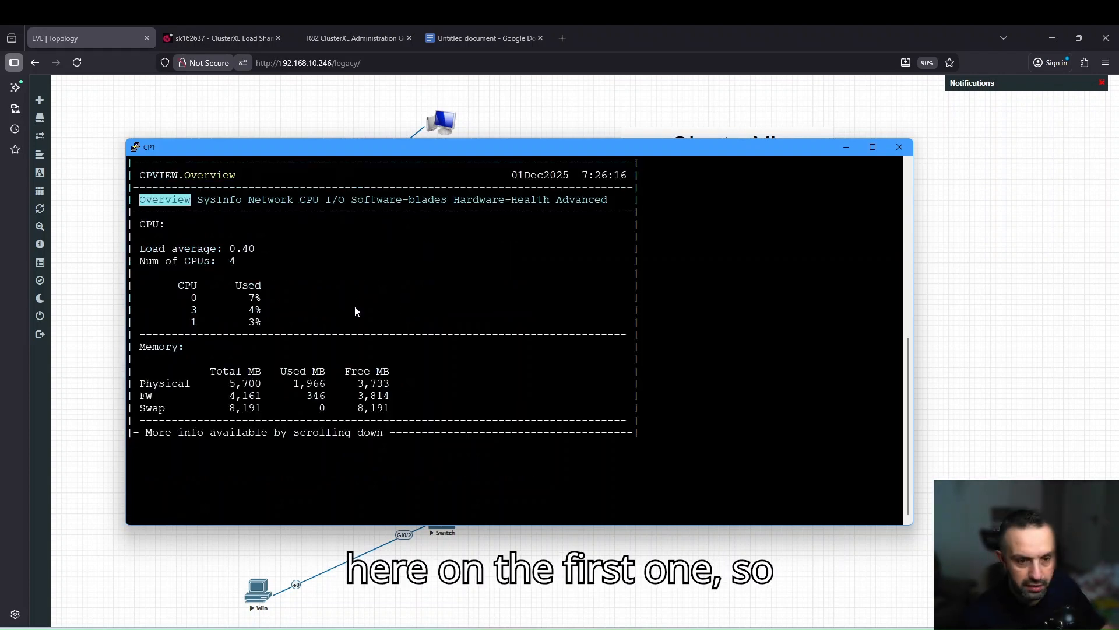
key("Right")
key("Right")
key("Right")
key("Right")
key("Right")
key("Right")
key("Right")
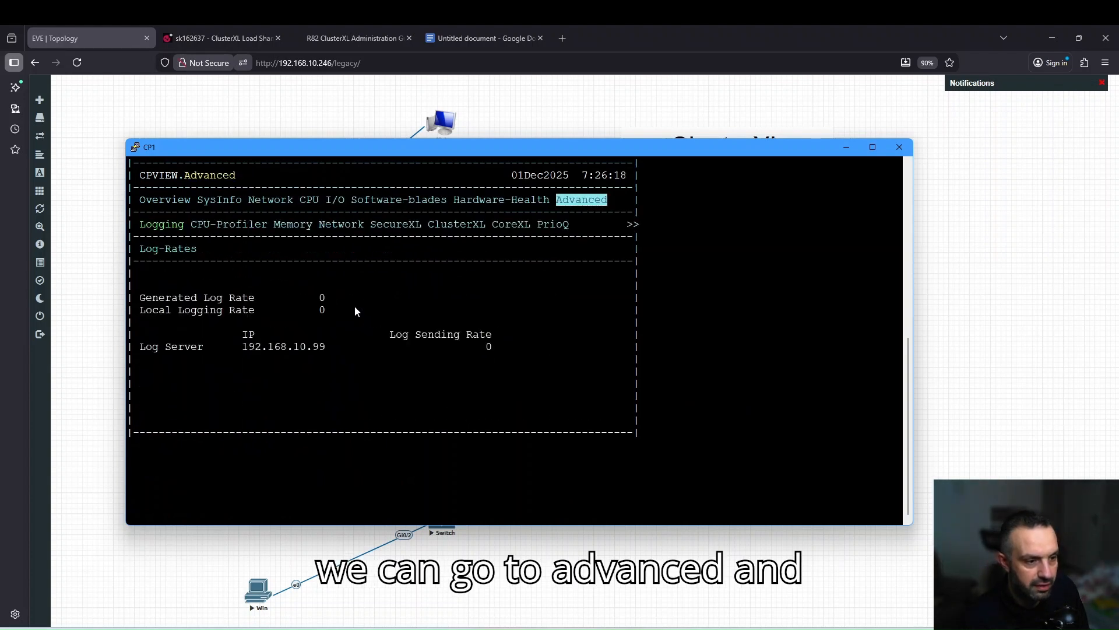
key("Down")
key("Right")
key("Right")
key("Right")
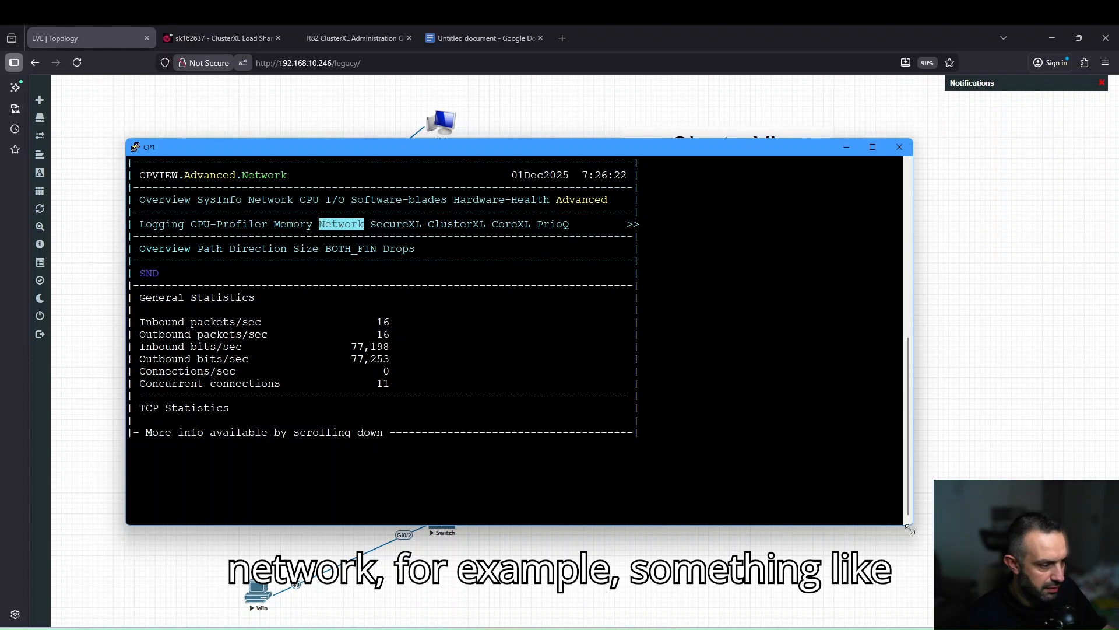
left_click_drag(911, 528, 656, 450)
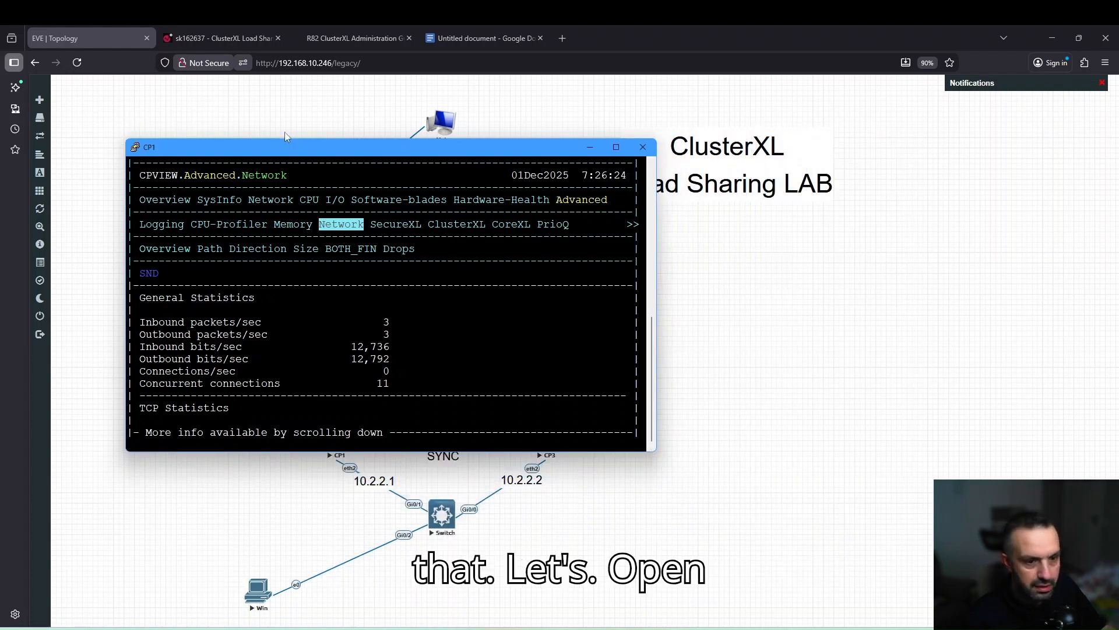
left_click_drag(274, 150, 229, 111)
left_click(741, 402)
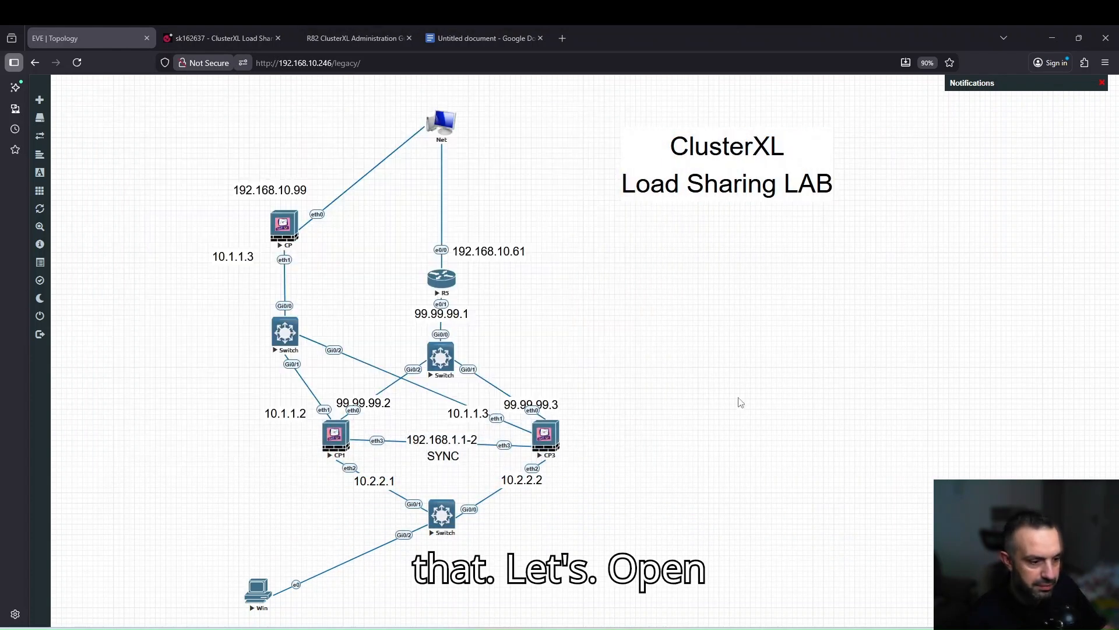
Open the CP3 node's console and log in to GW-2 as admin.
left_click(548, 445)
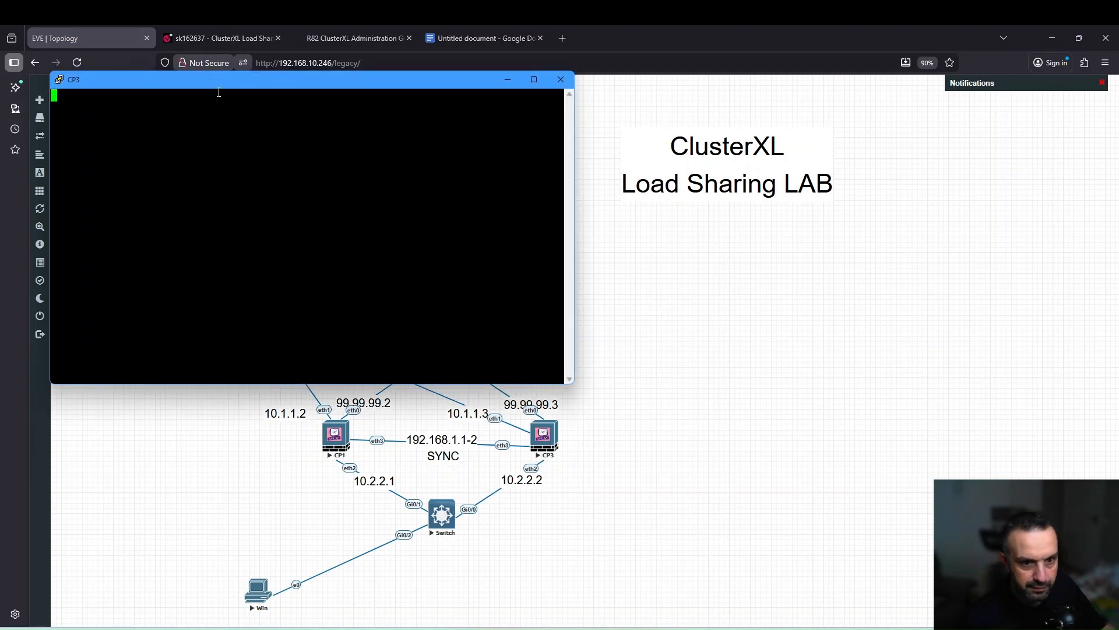
left_click_drag(225, 89, 465, 165)
key("Return")
type("a")
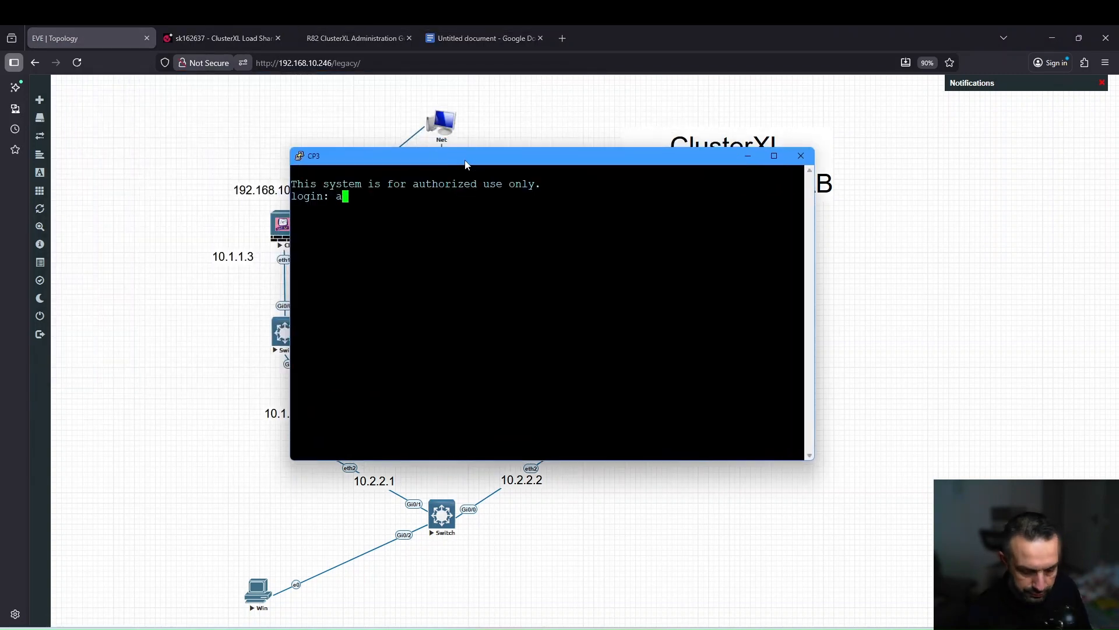
type("dmin")
key("Return")
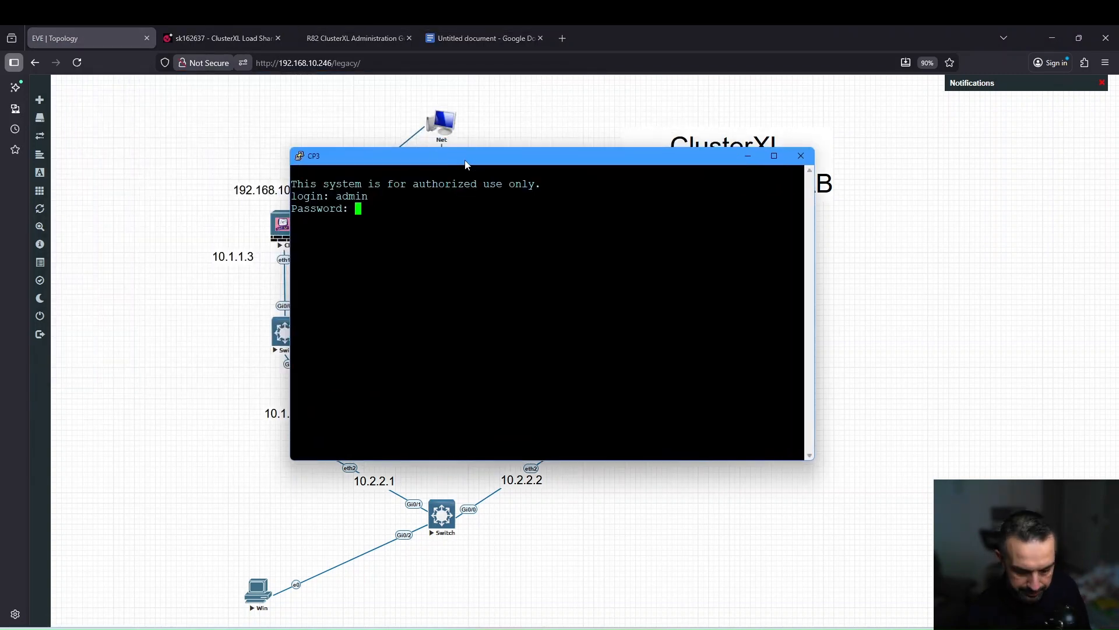
key("Return")
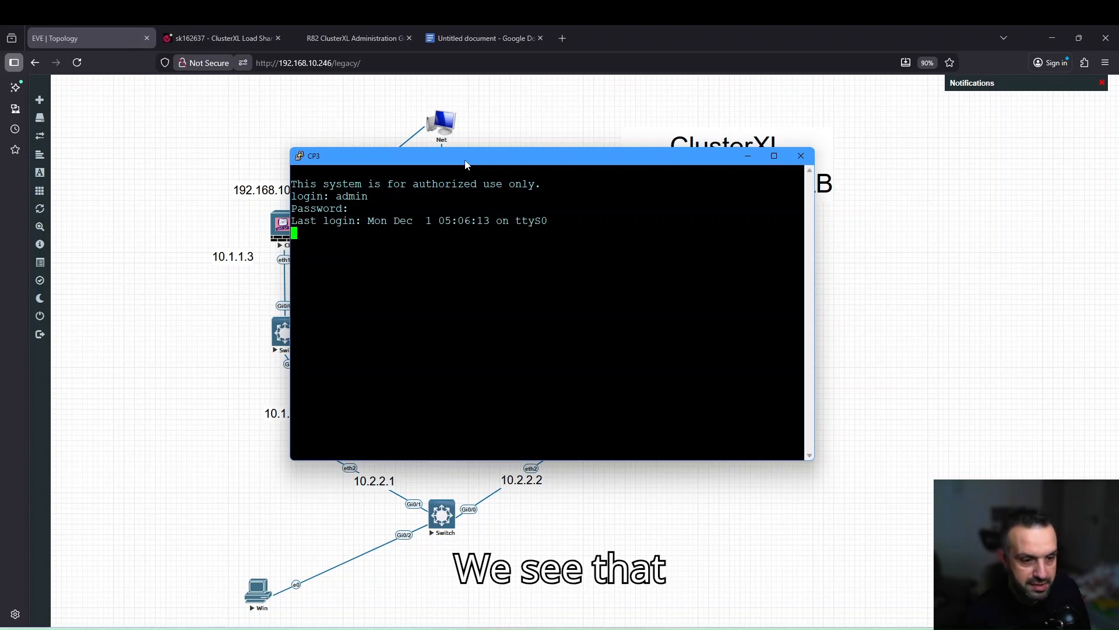
Run cpview on GW-2 at Advanced > Network, place it lower right, and bring CP1 forward.
type("cpview")
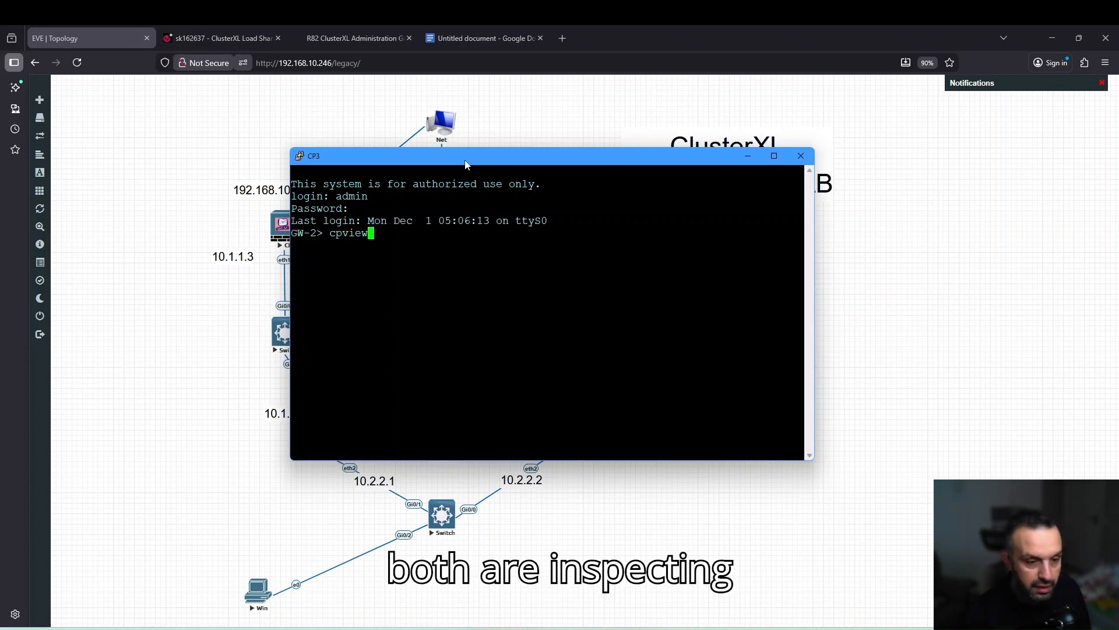
key("Return")
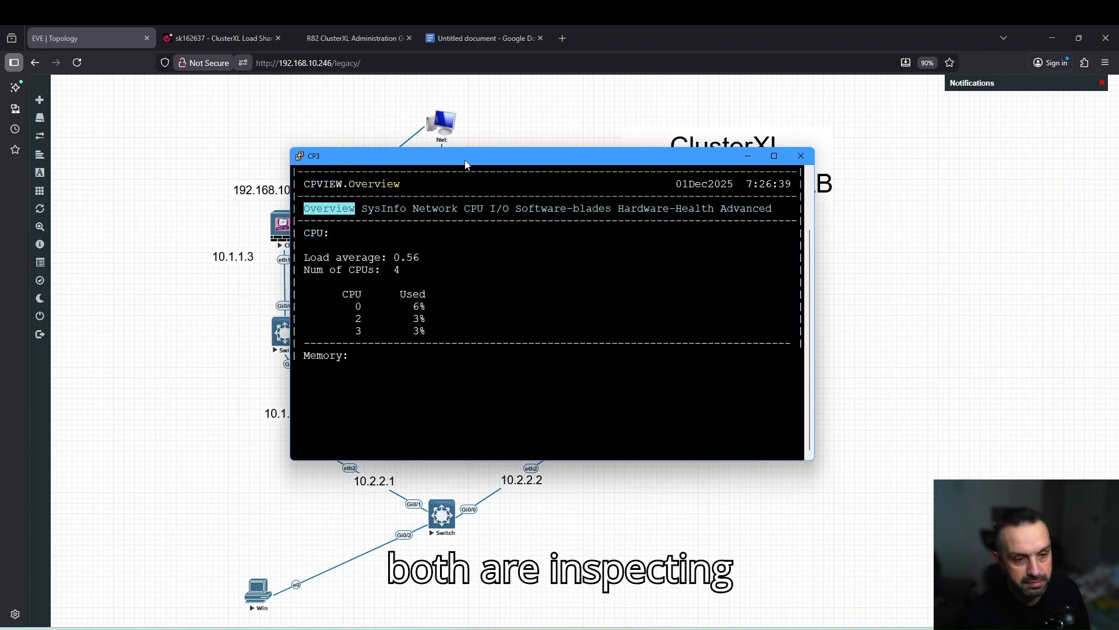
key("Right")
key("Right")
key("Right")
key("Right")
key("Right")
key("Right")
key("Right")
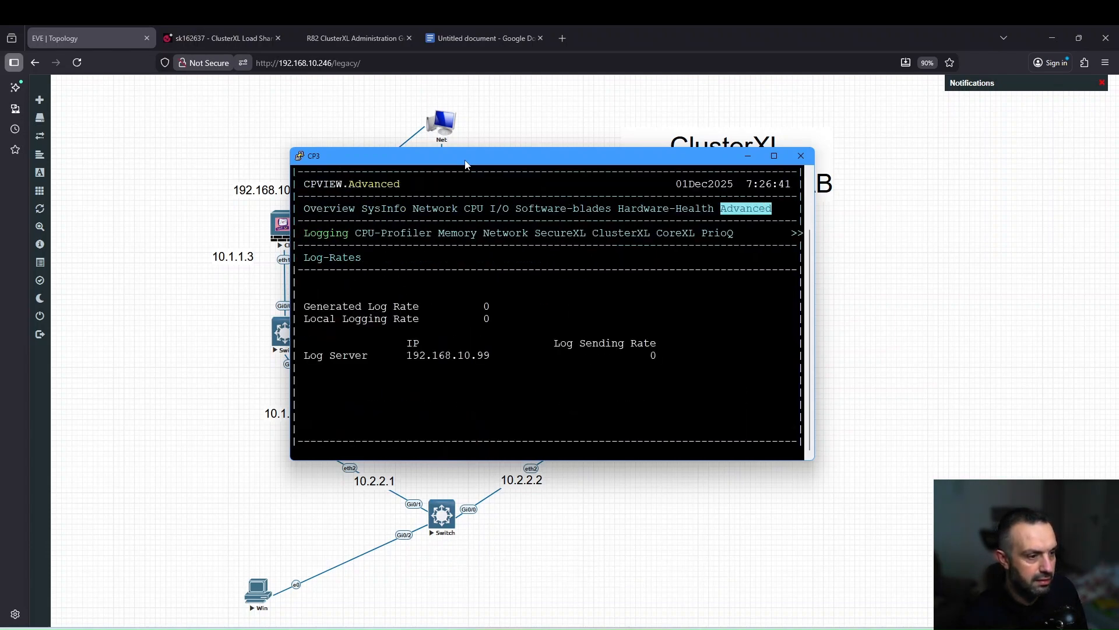
key("Down")
key("Right")
key("Right")
key("Right")
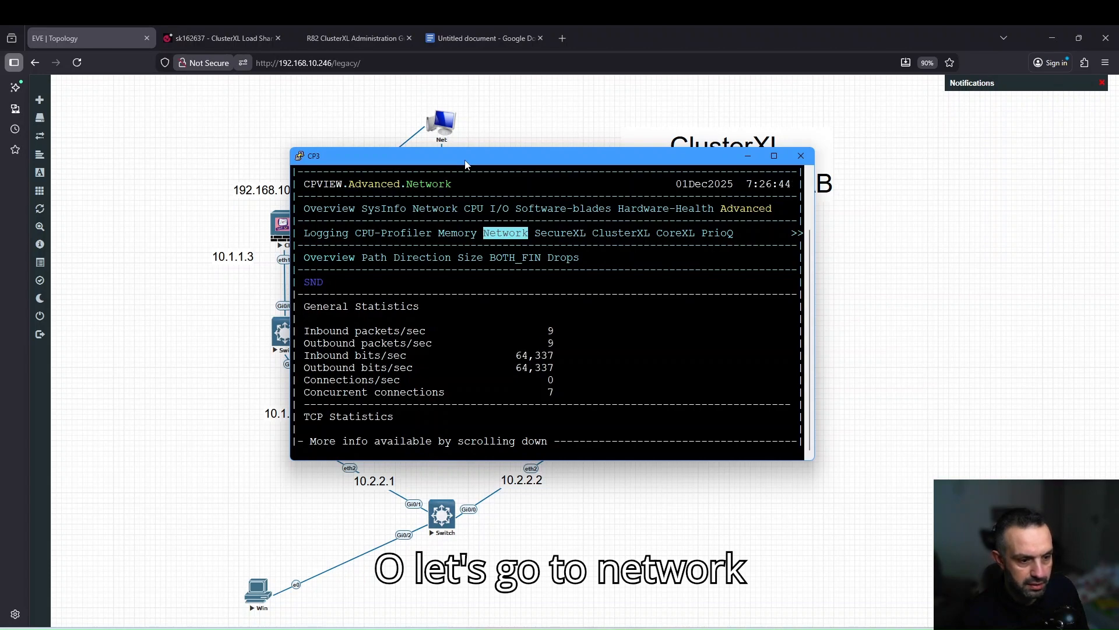
left_click_drag(466, 165, 722, 313)
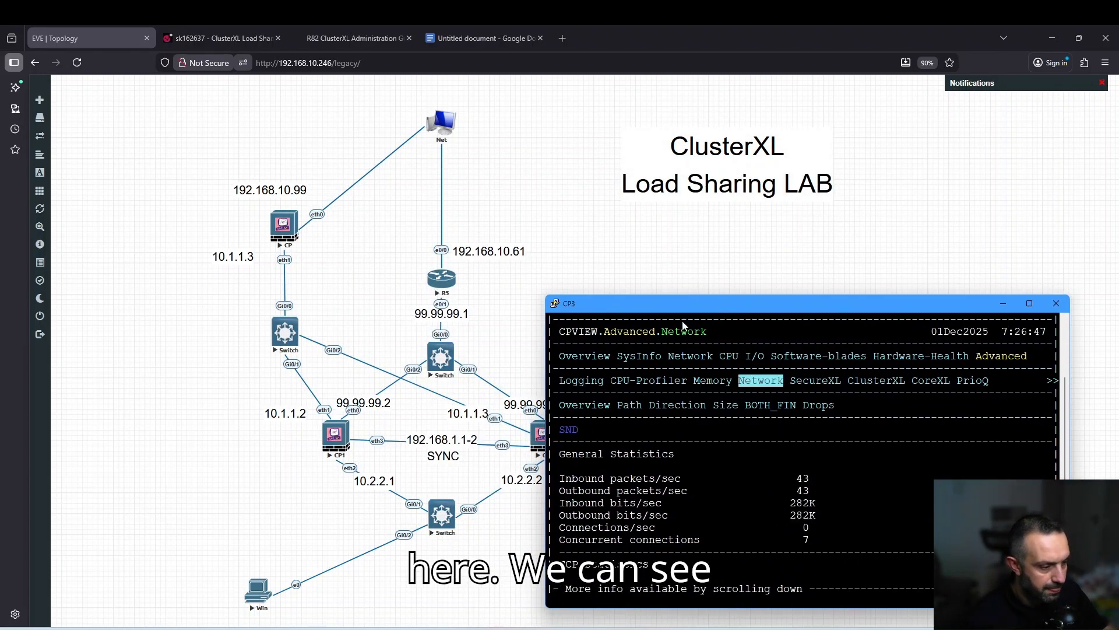
mouse_move(434, 608)
left_click(430, 587)
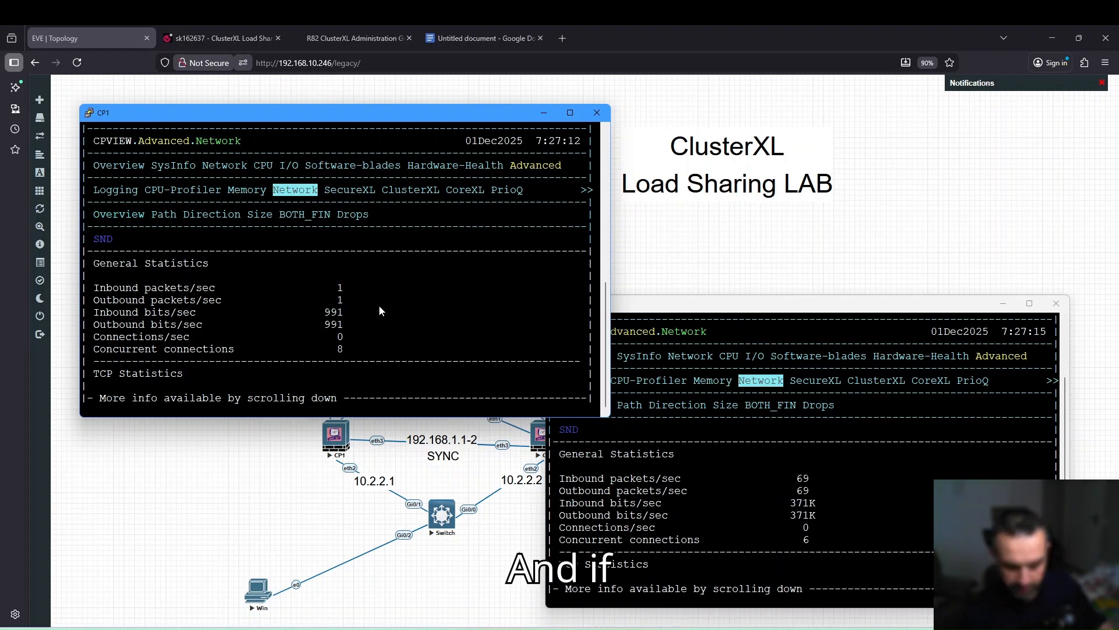
Quit cpview on GW-1 and run 'show cluster state', paging through the Multicast 50/50 output.
key("q")
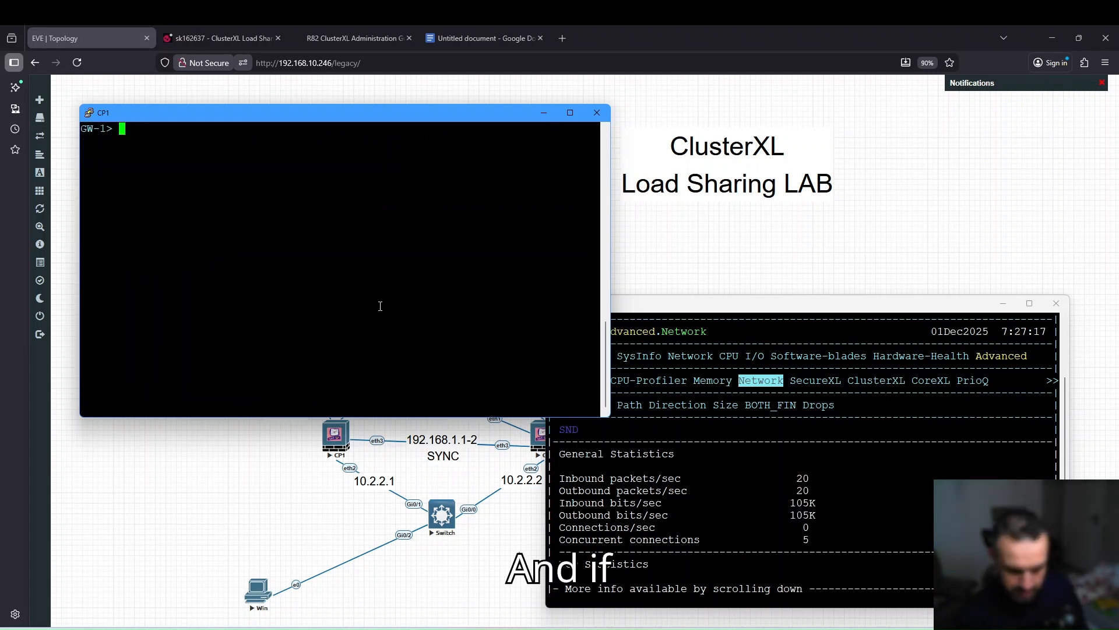
type("show")
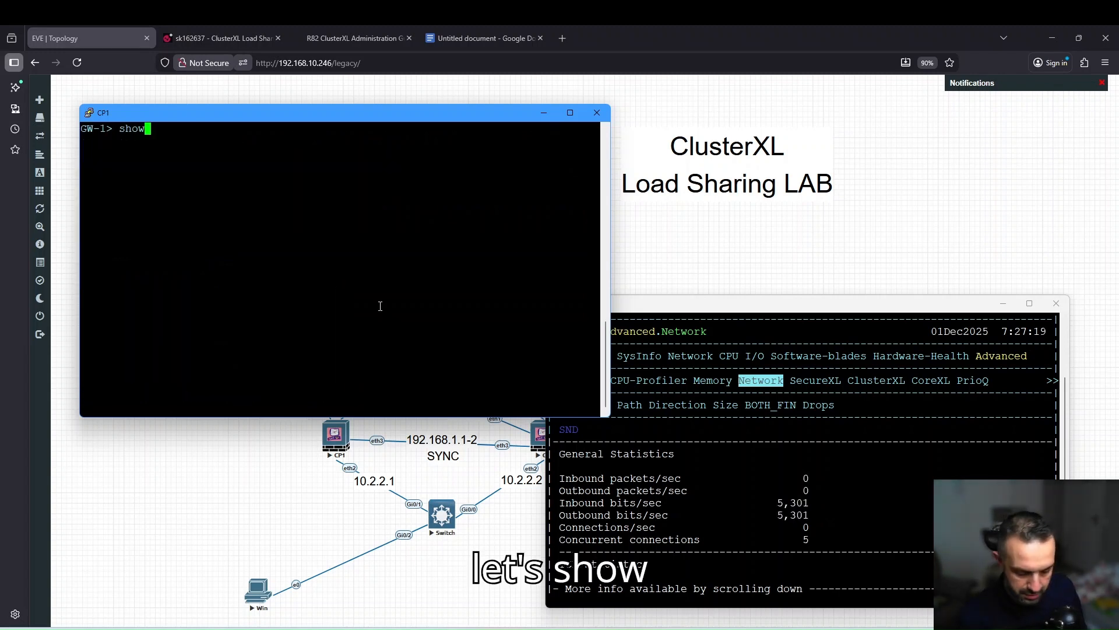
type(" cluster state")
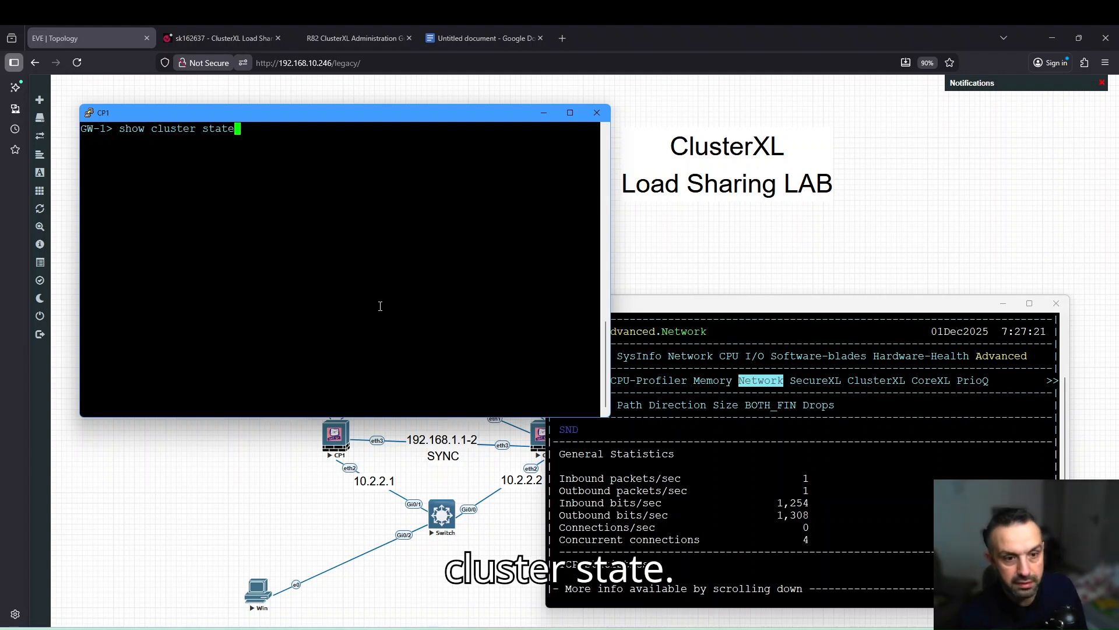
key("Return")
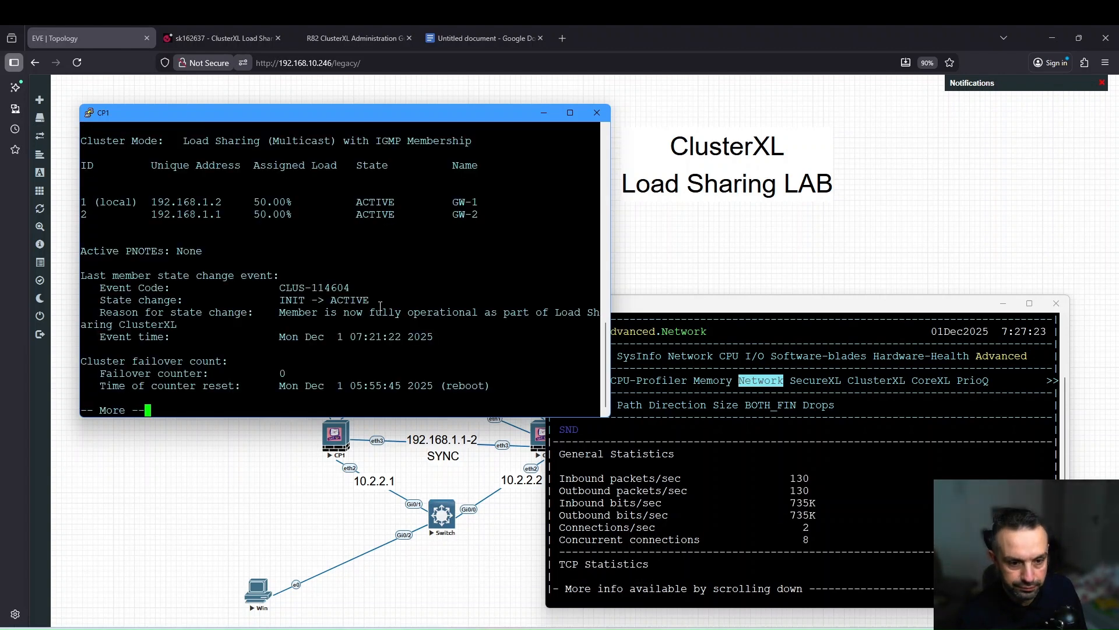
key("space")
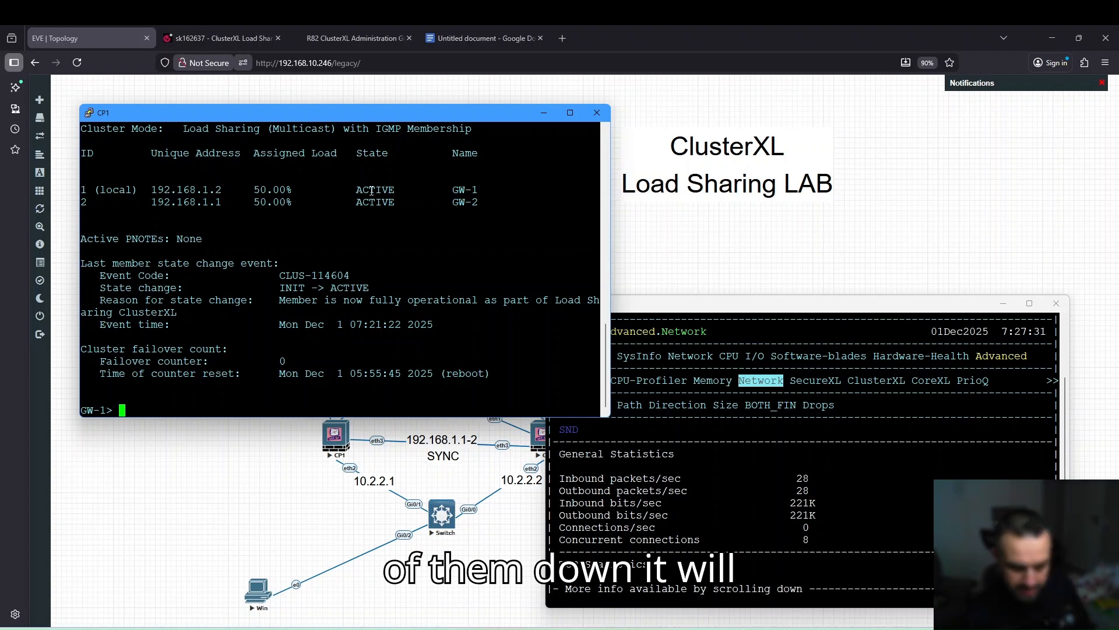
type("set ")
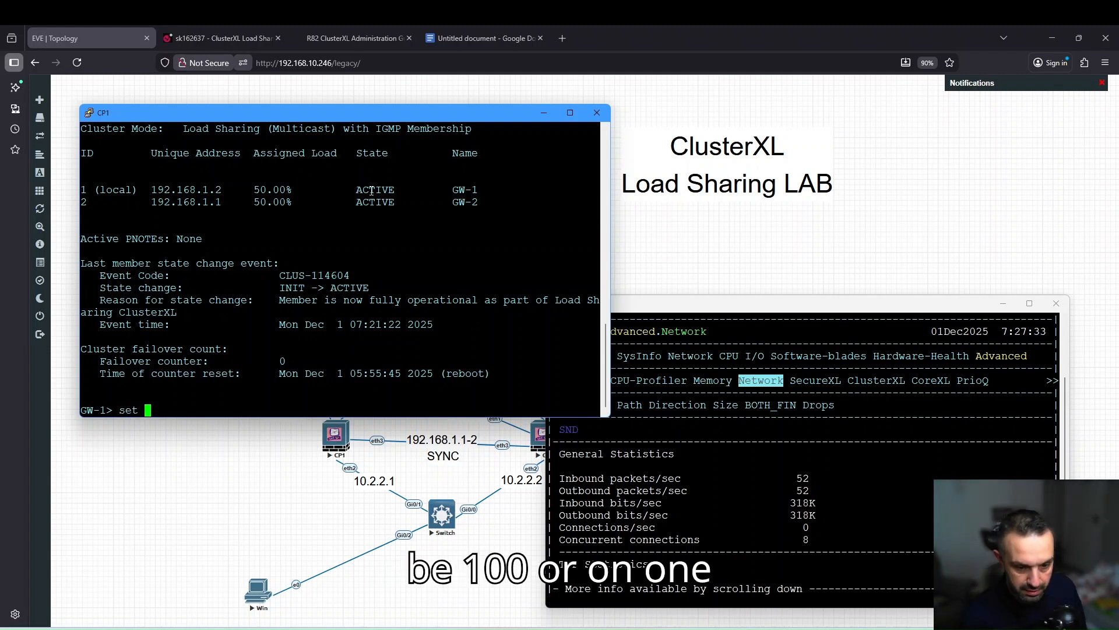
type("cluster ")
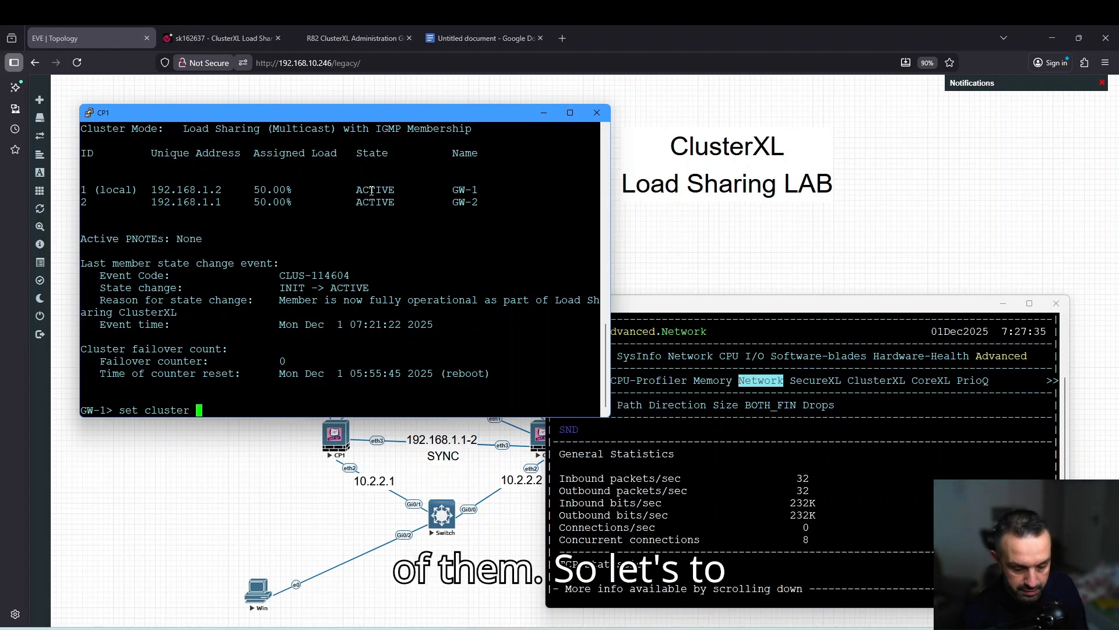
type("mem")
Run 'set cluster member admin down' on GW-1, then confirm GW-1 at 0% and GW-2 at 100%.
key("Tab")
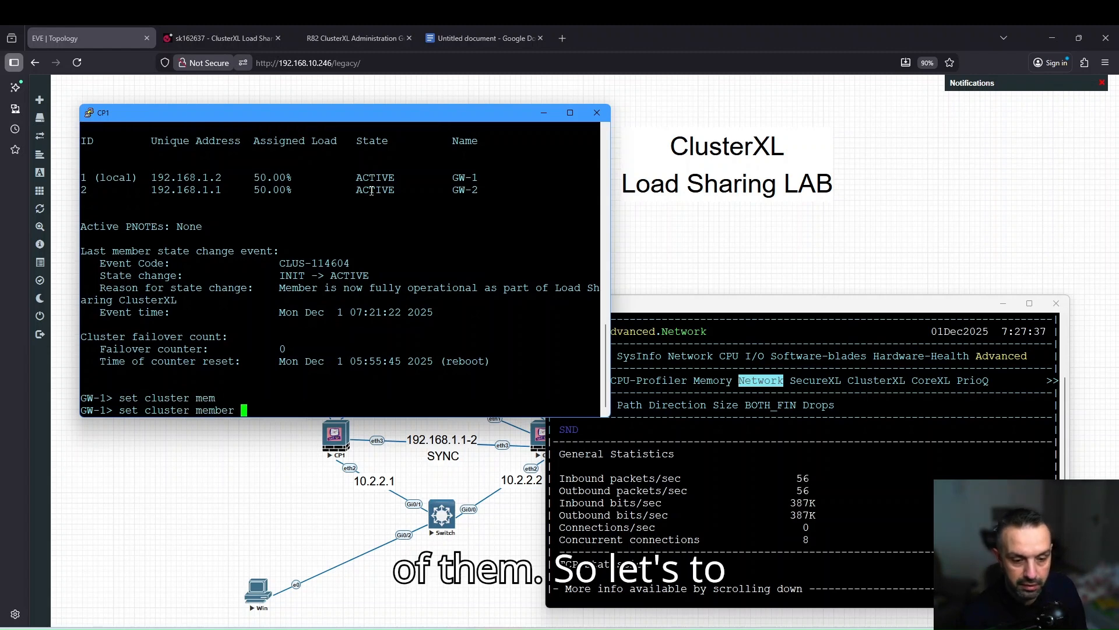
type("admin")
key("Tab")
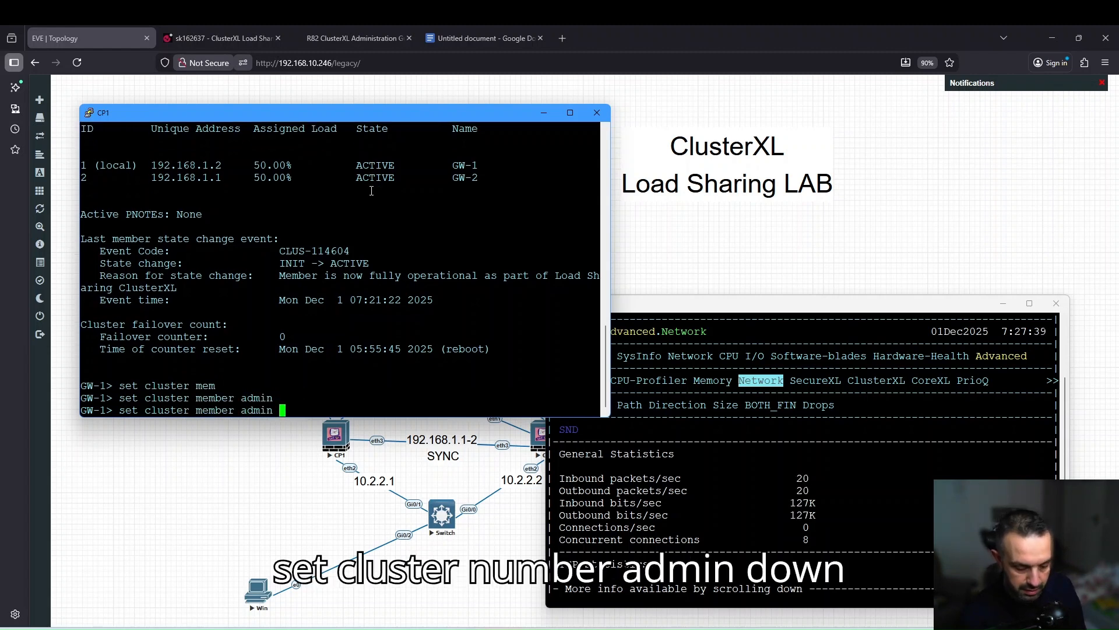
type("down")
key("Return")
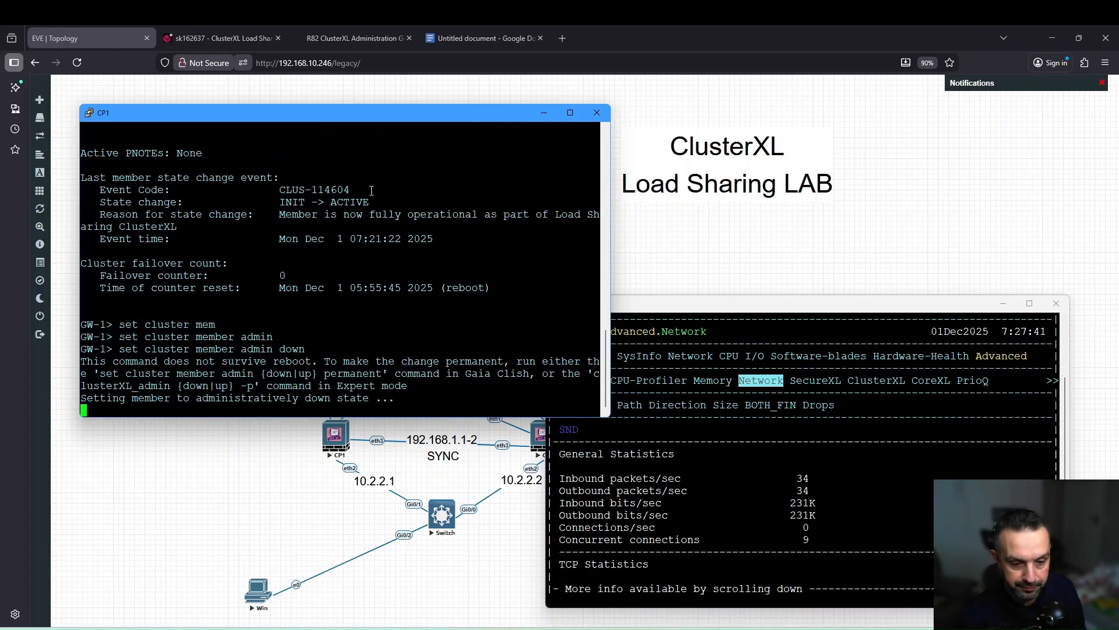
key("Return")
key("Return")
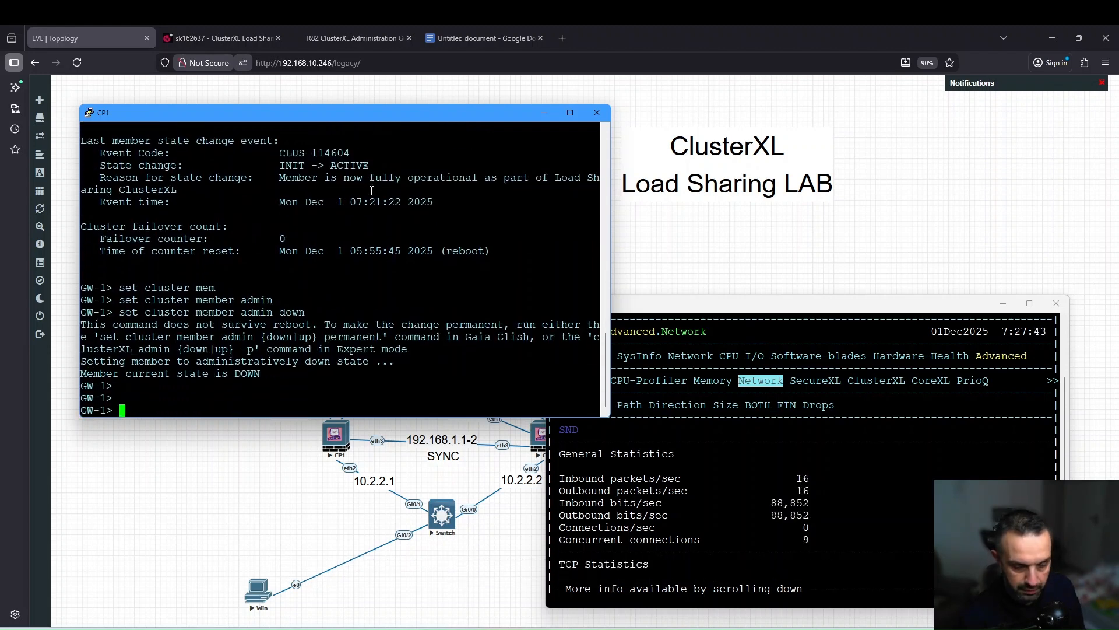
type("show cluster state")
key("Return")
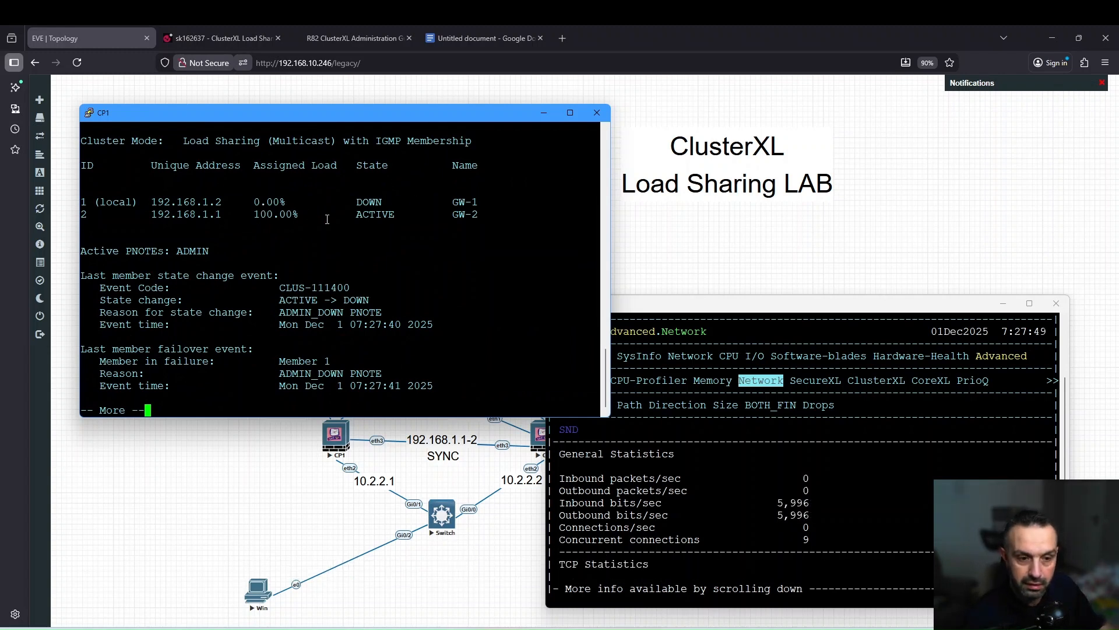
key("space")
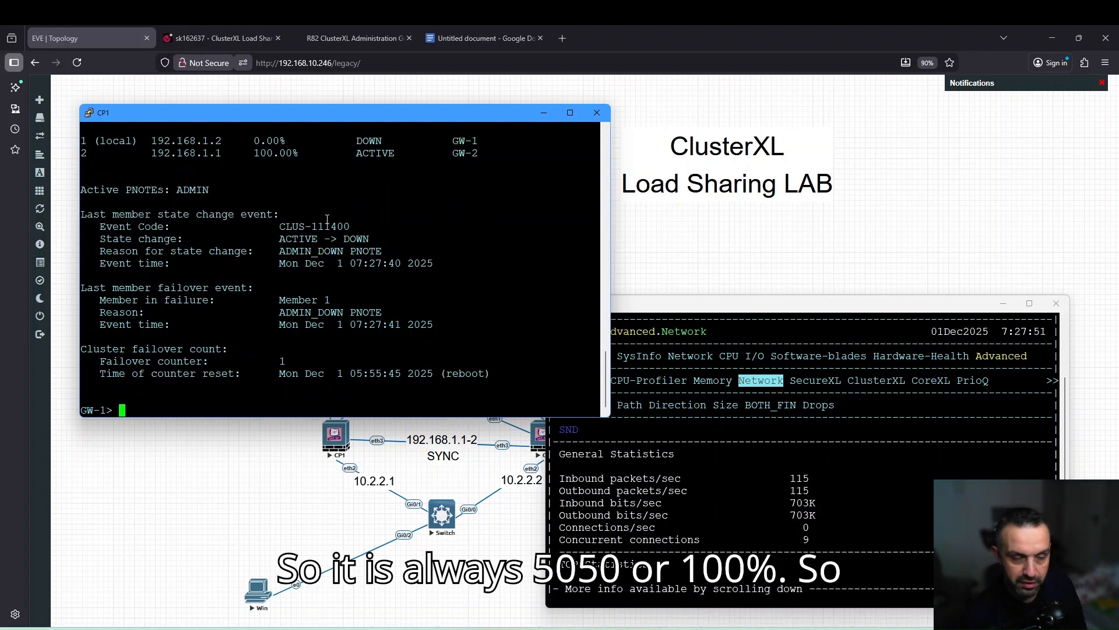
key("Up")
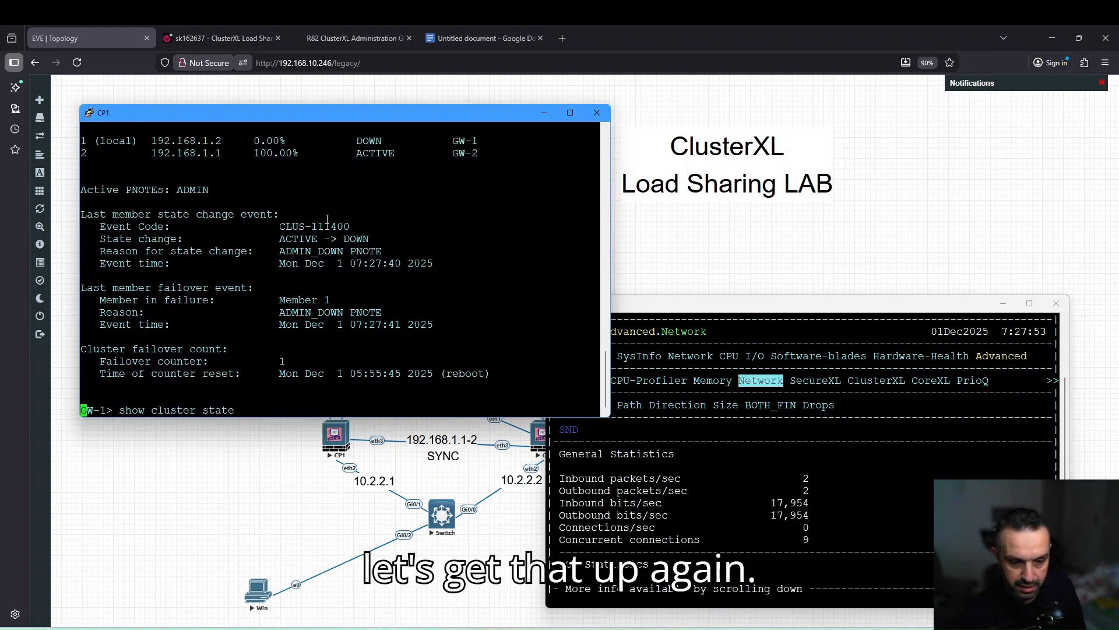
Edit the recalled command into 'set cluster member admin up' and run it on GW-1.
key("Up")
key("BackSpace")
key("BackSpace")
key("BackSpace")
type("up")
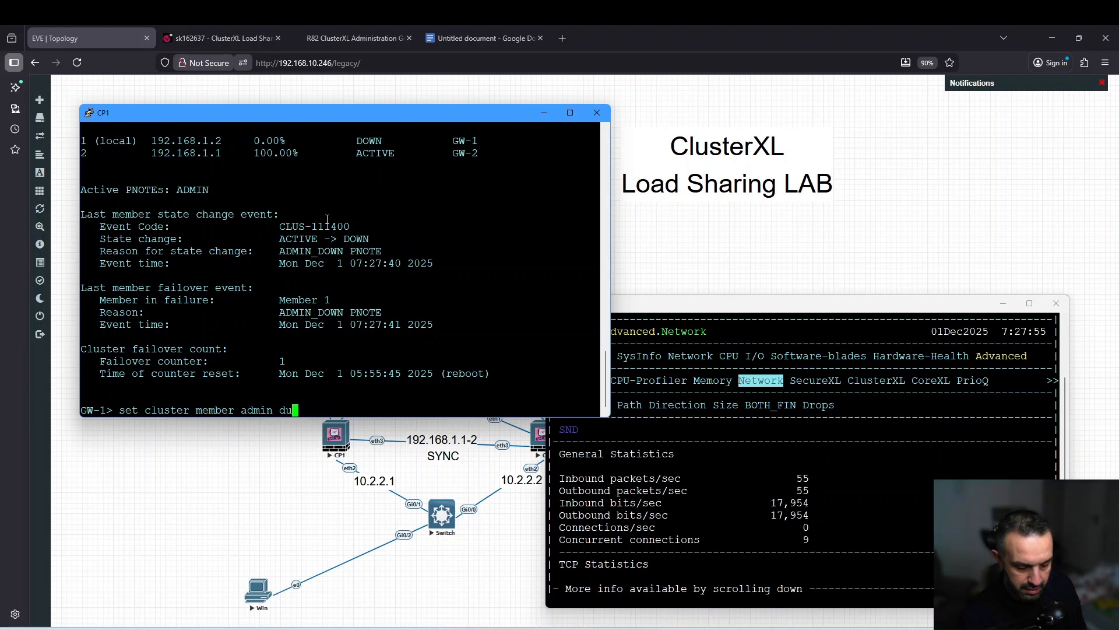
key("Return")
key("Up")
key("BackSpace")
key("BackSpace")
key("BackSpace")
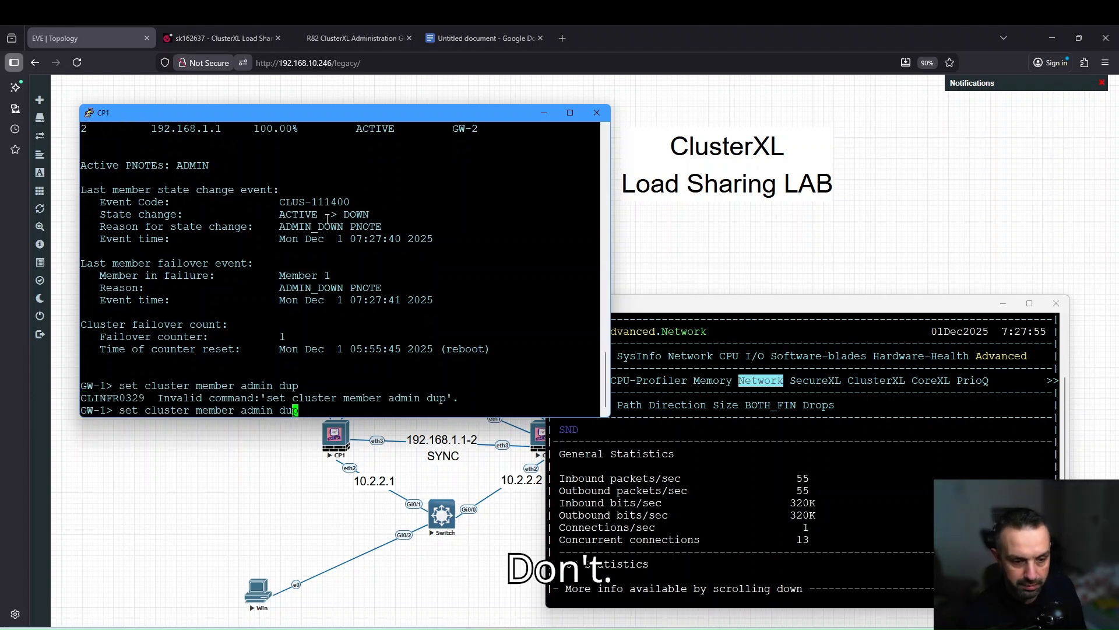
type("up")
key("Return")
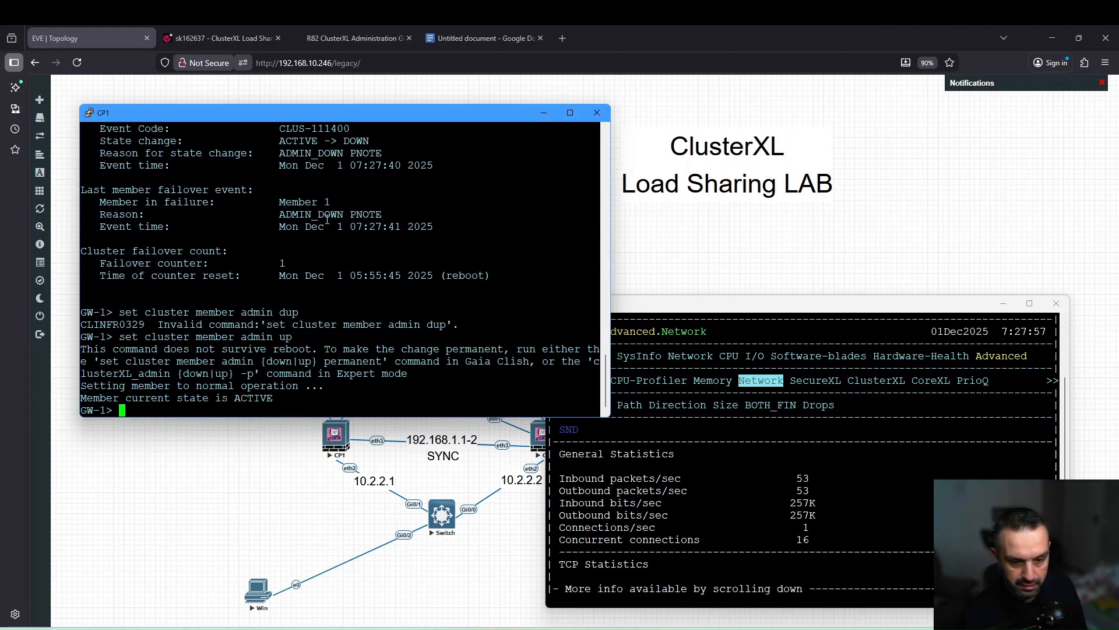
key("Return")
key("Return")
key("Return")
Rerun 'show cluster state' to confirm both members at 50%, then return to the topology.
key("Up")
key("Up")
key("Up")
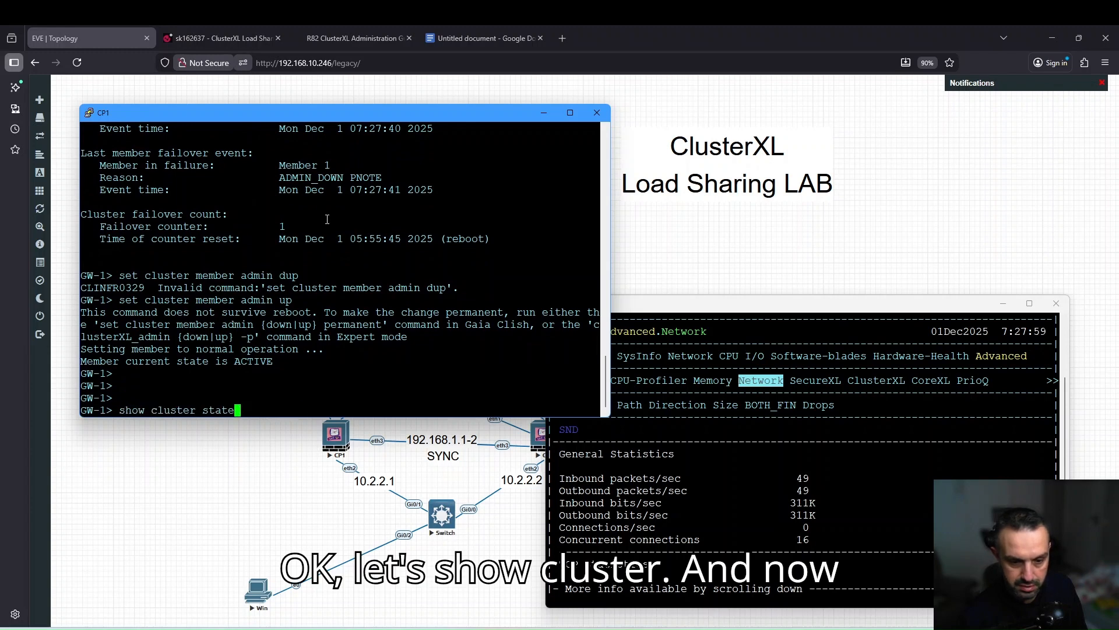
key("Return")
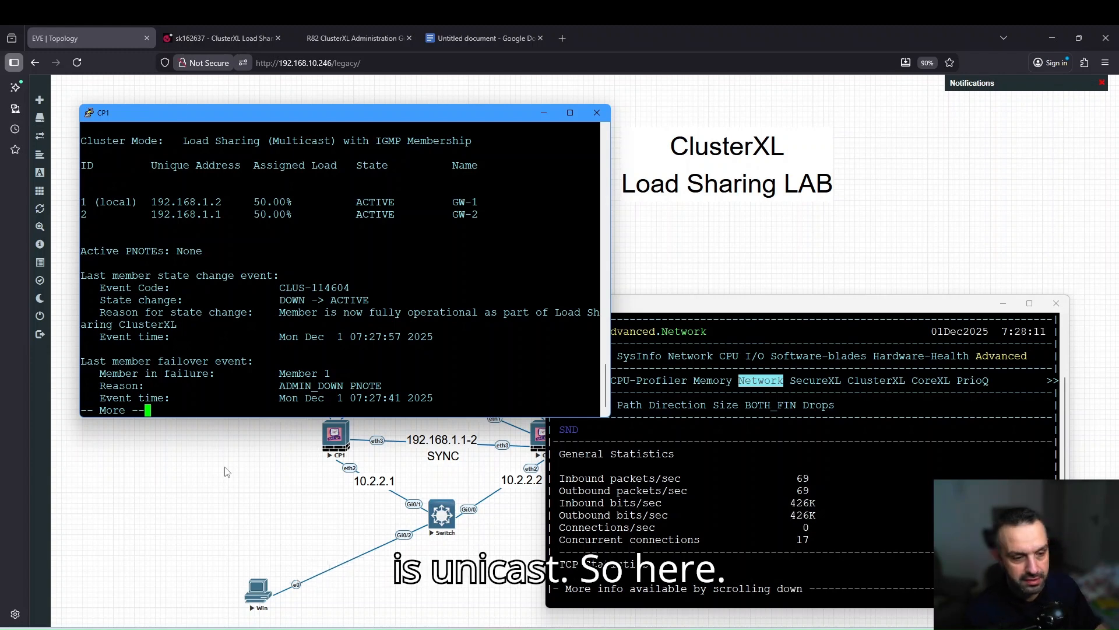
left_click(228, 423)
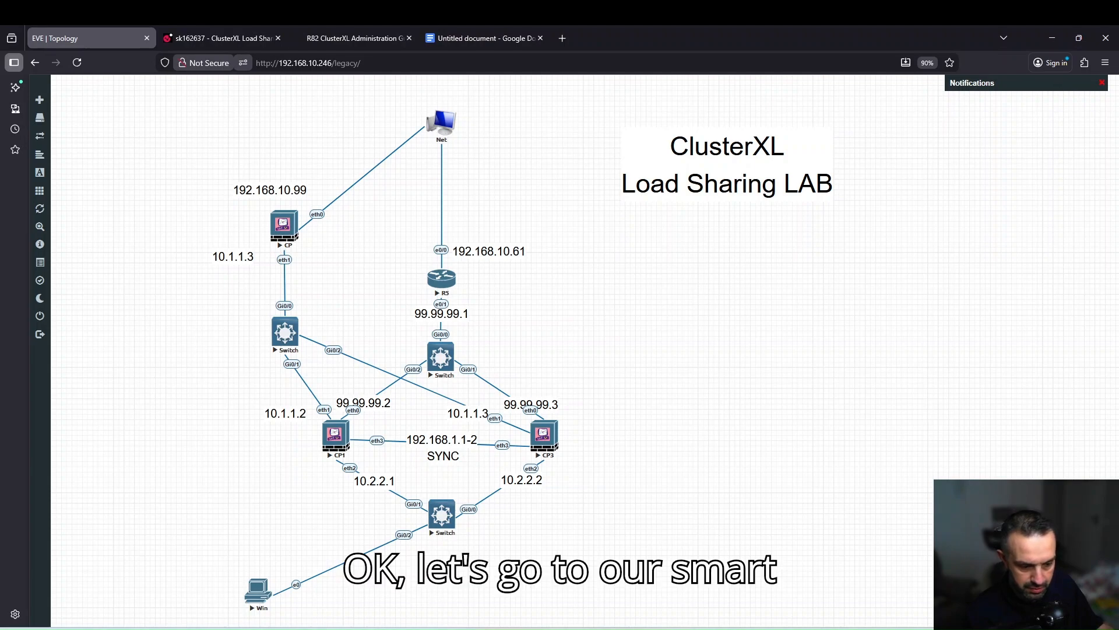
key("alt+Tab")
In GW-Cluster's ClusterXL and VRRP settings, choose Load Sharing with Unicast mode.
left_click(773, 129)
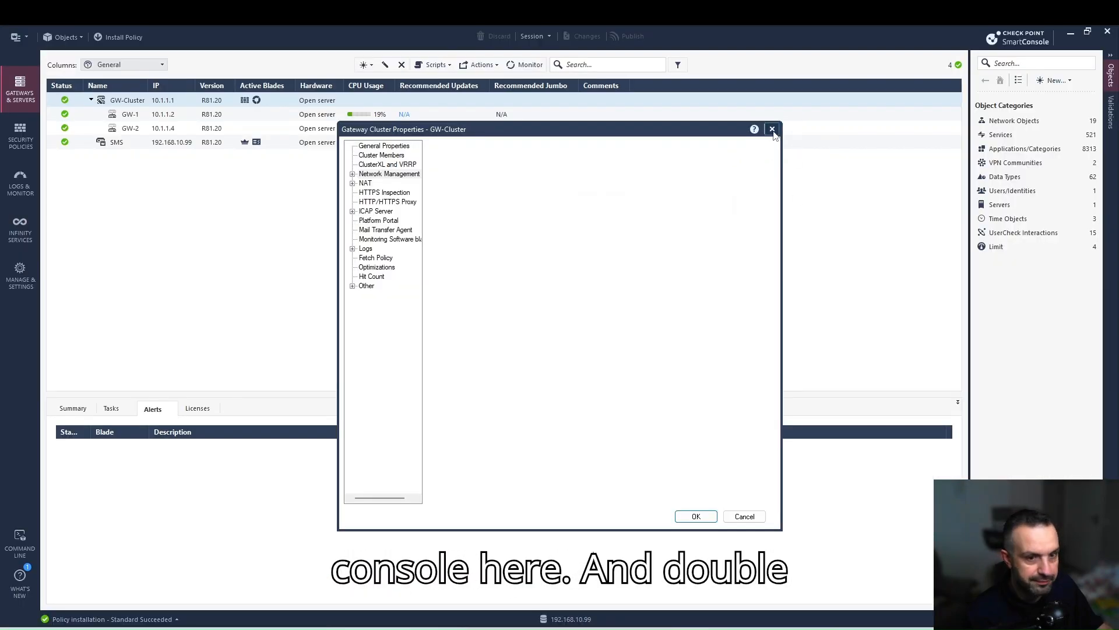
double_click(127, 100)
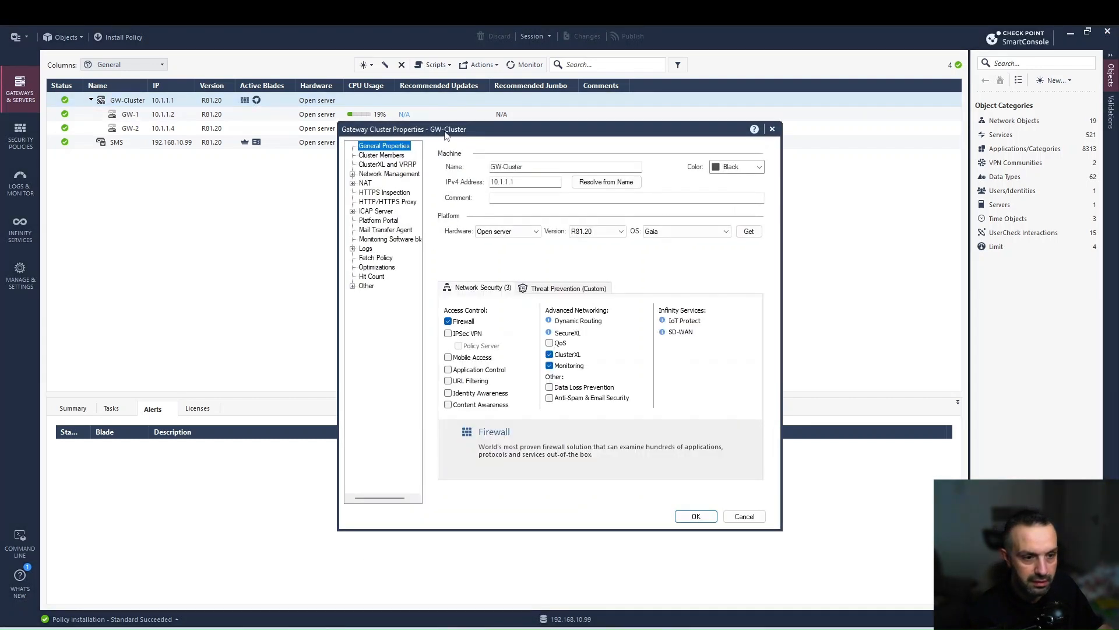
left_click(398, 165)
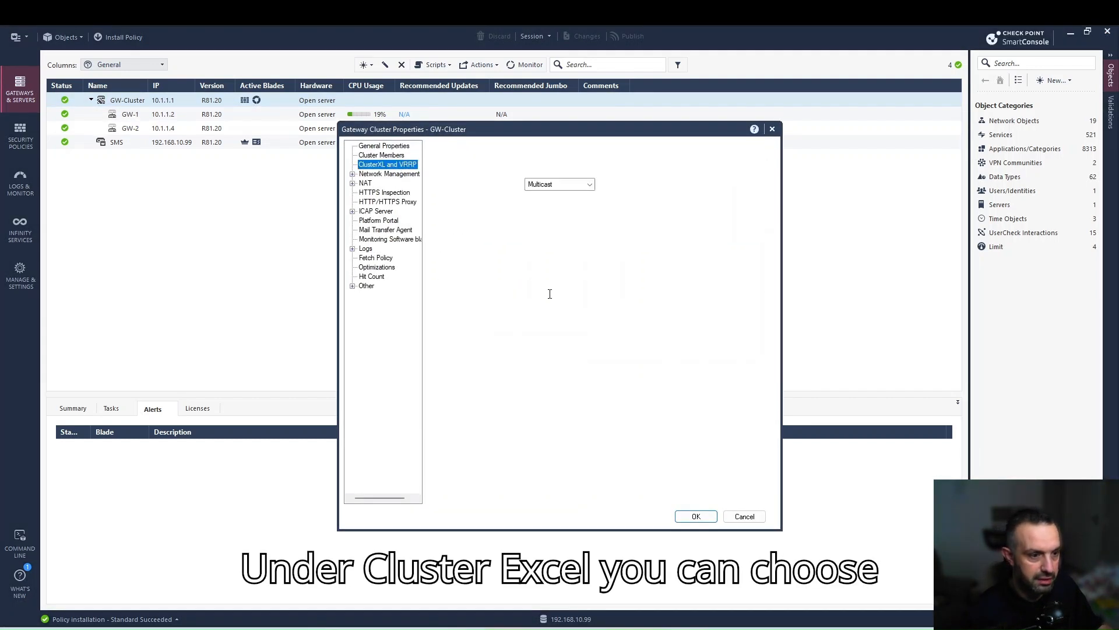
left_click(451, 184)
left_click(589, 185)
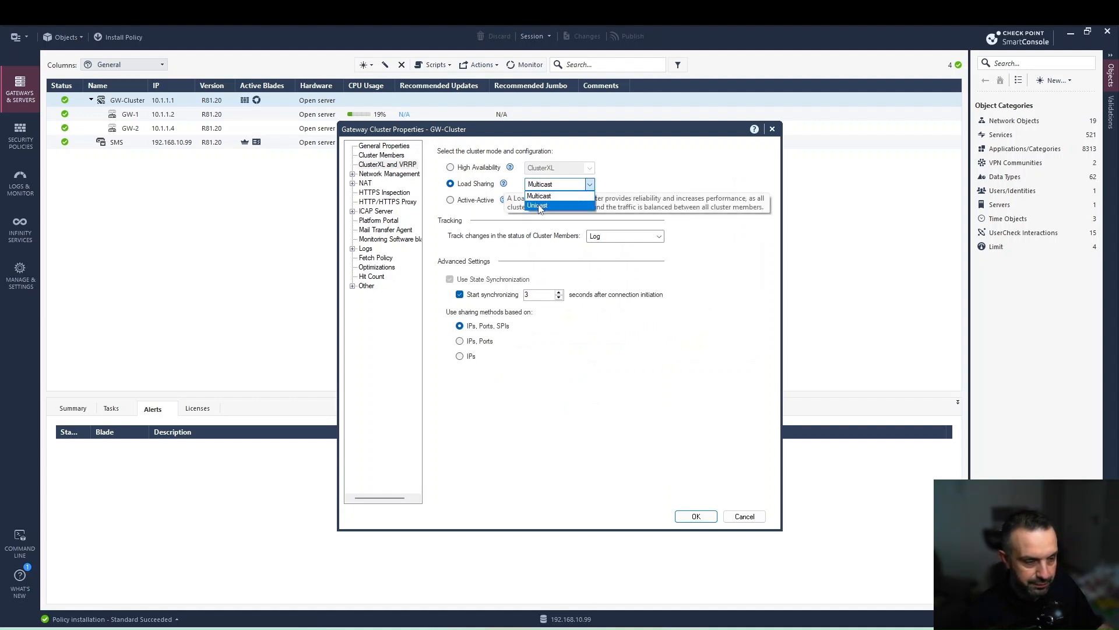
left_click(539, 207)
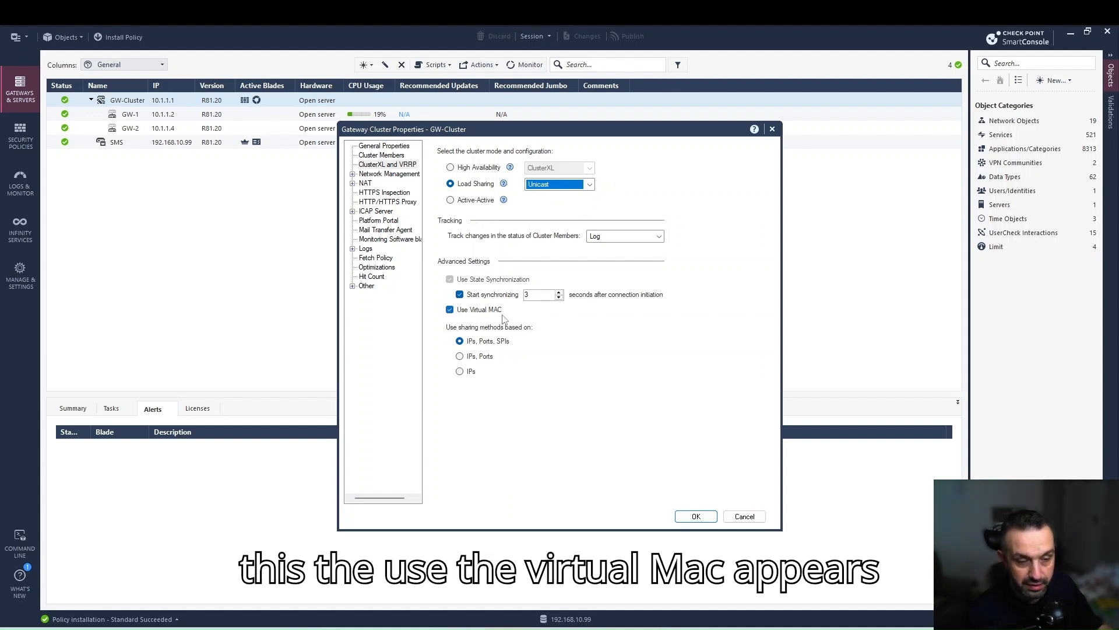
Compare the Multicast option, then set the load sharing mode back to Unicast.
left_click(538, 184)
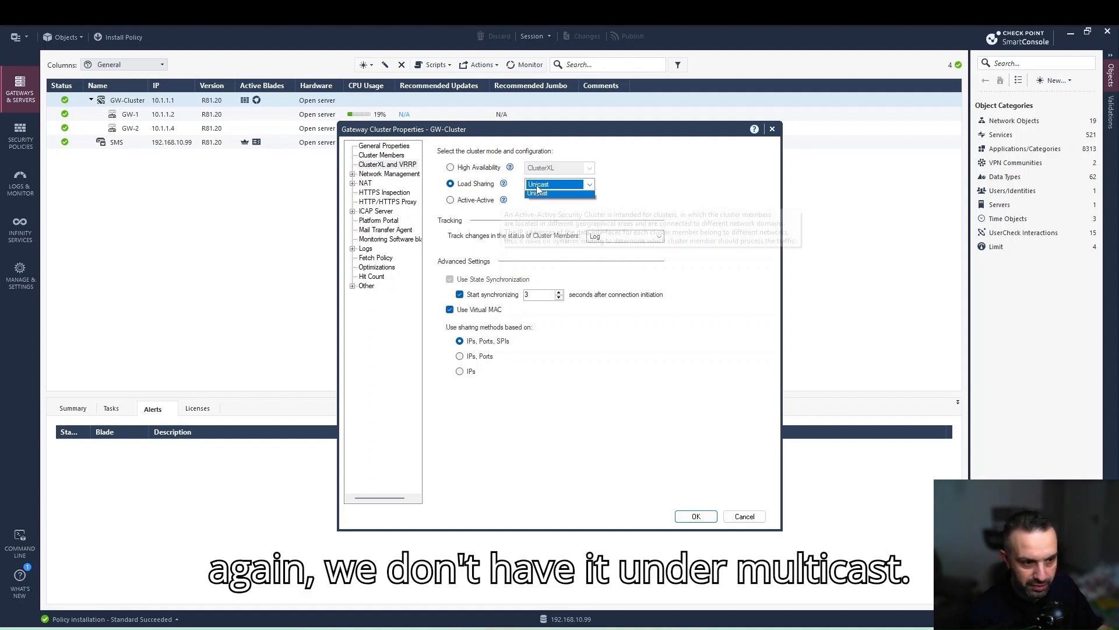
left_click(542, 201)
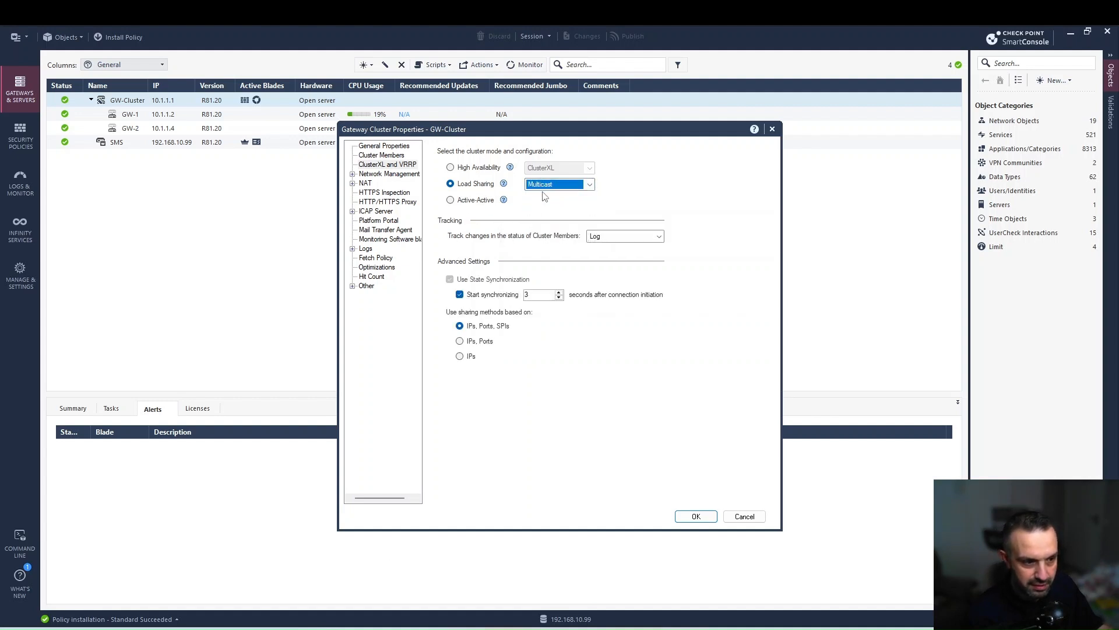
left_click(546, 187)
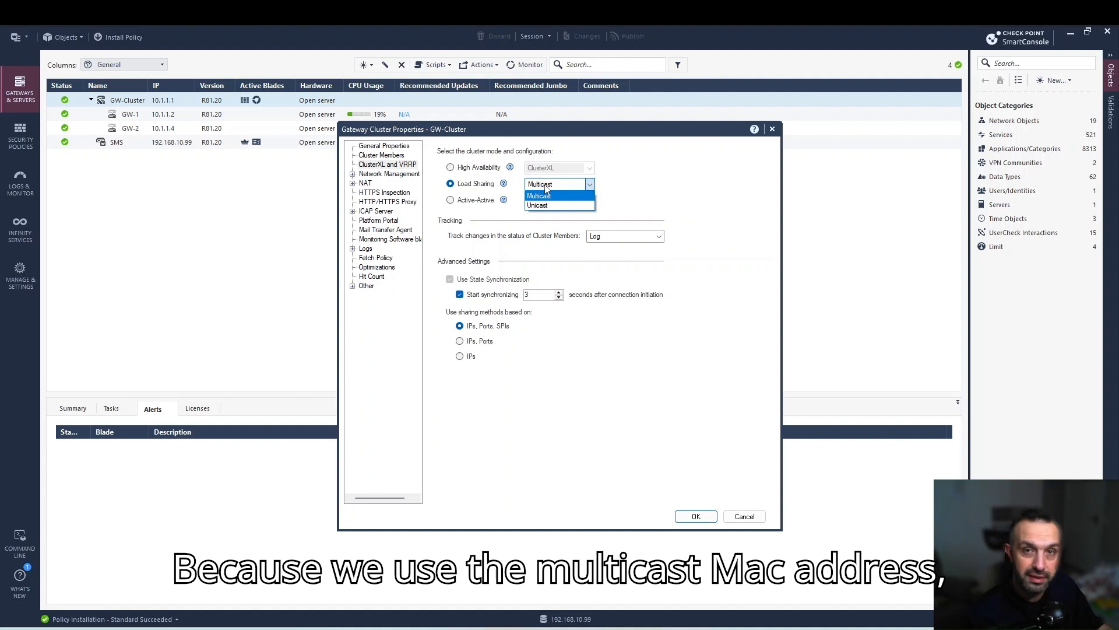
left_click(547, 204)
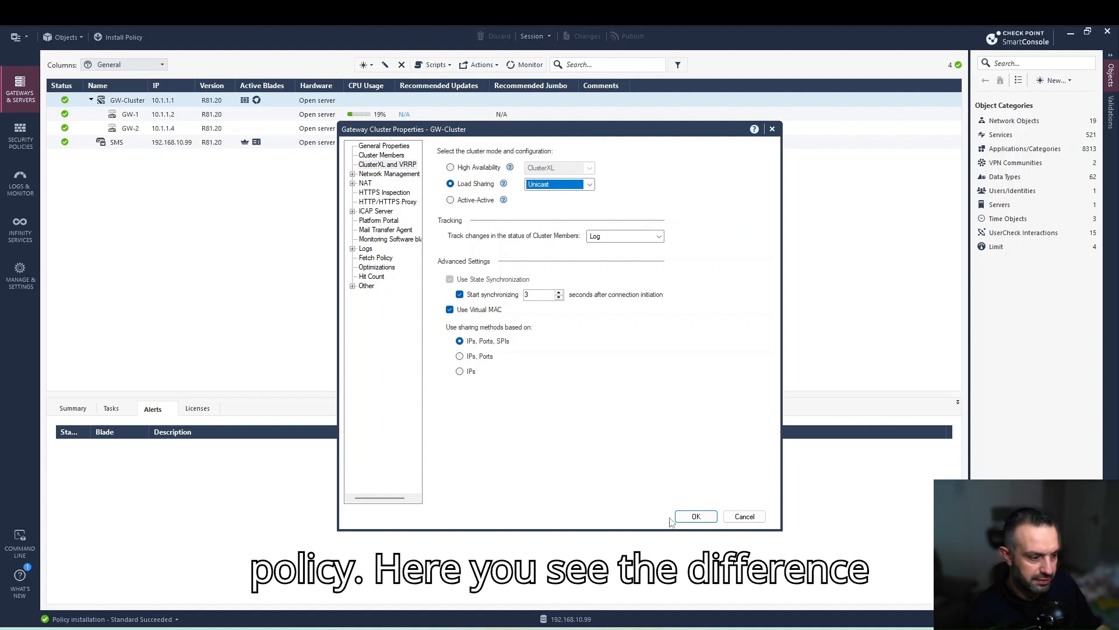
Save the Unicast change, then publish and install the policy on GW-Cluster.
left_click(696, 519)
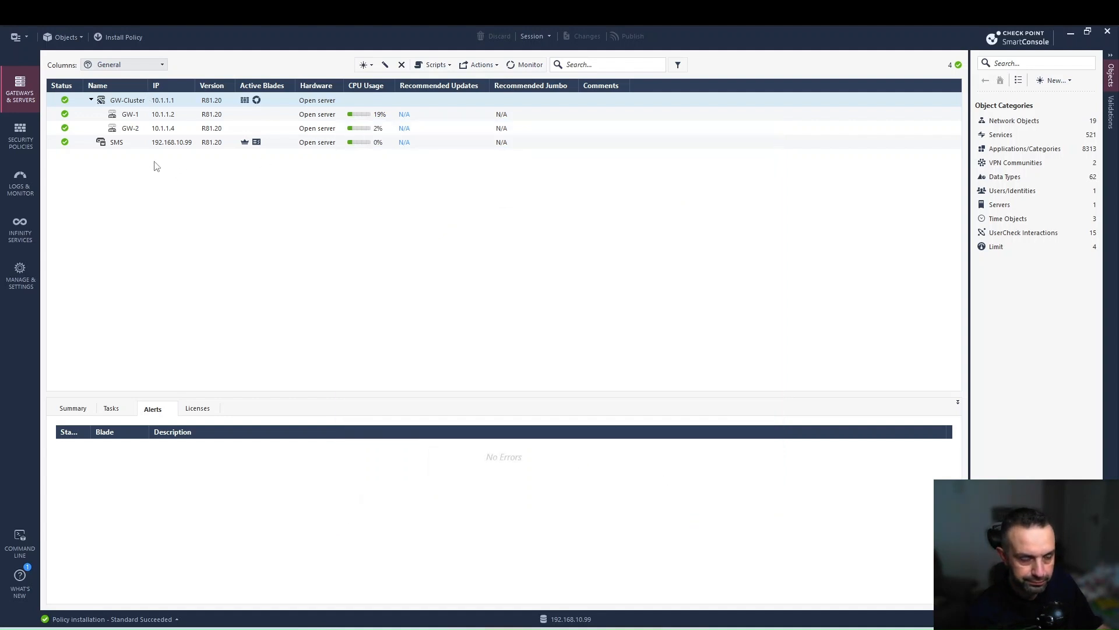
left_click(120, 37)
left_click(589, 402)
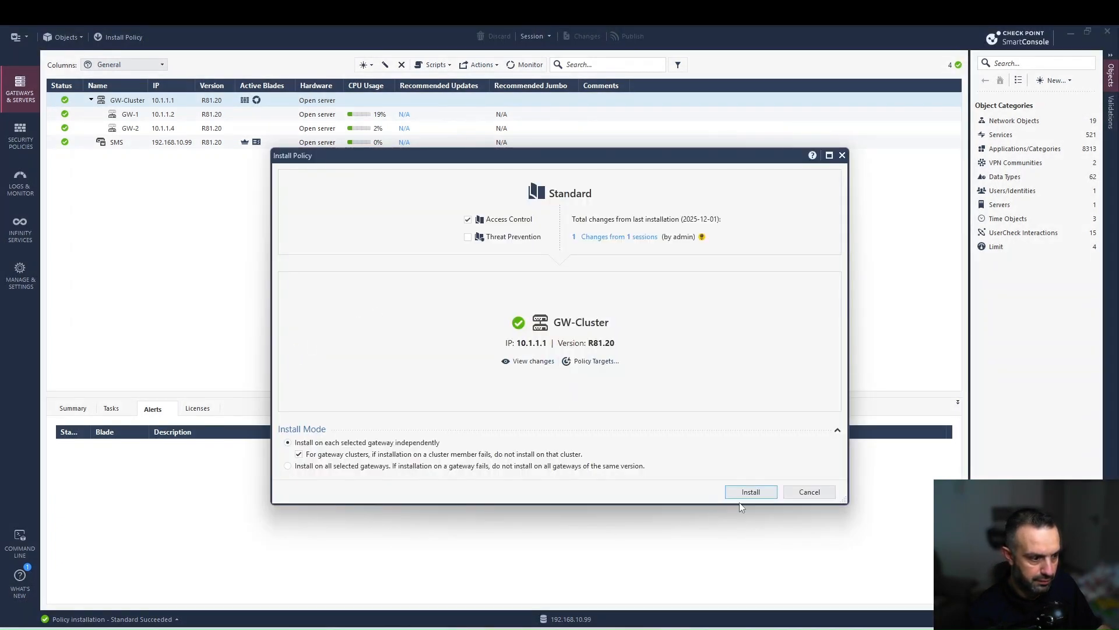
left_click(751, 492)
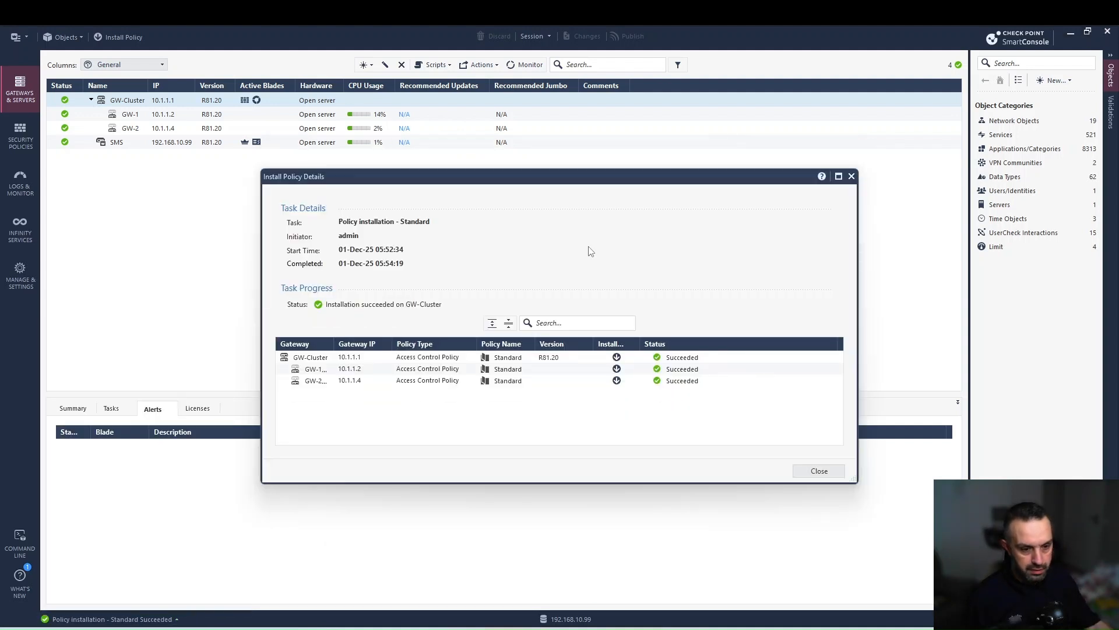
left_click(796, 475)
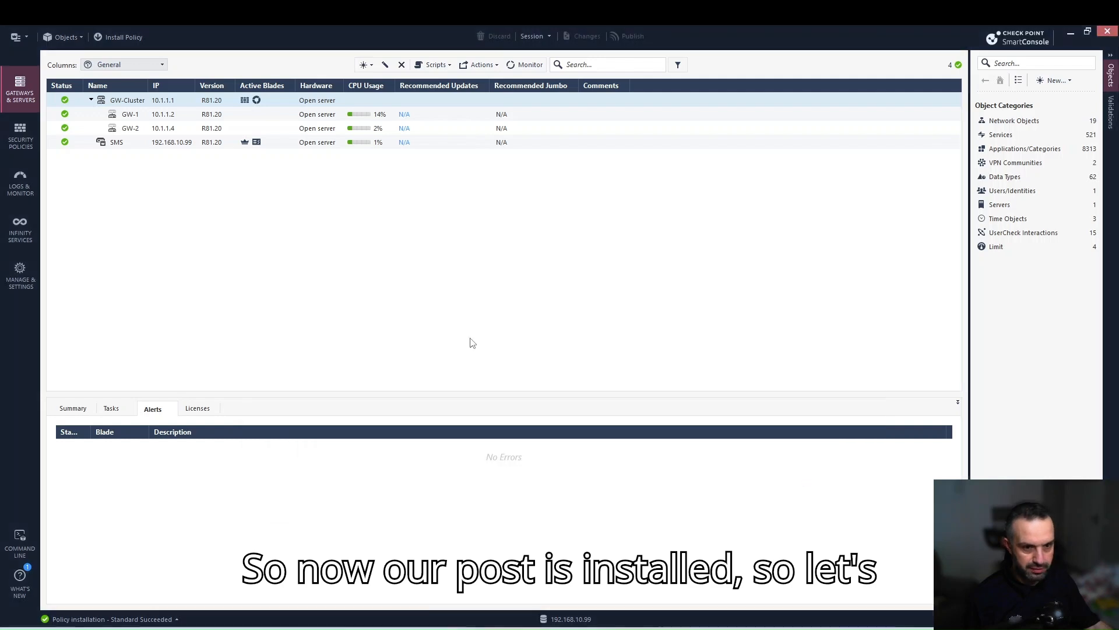
Run 'show cluster state' on the CP1 gateway console.
mouse_move(410, 626)
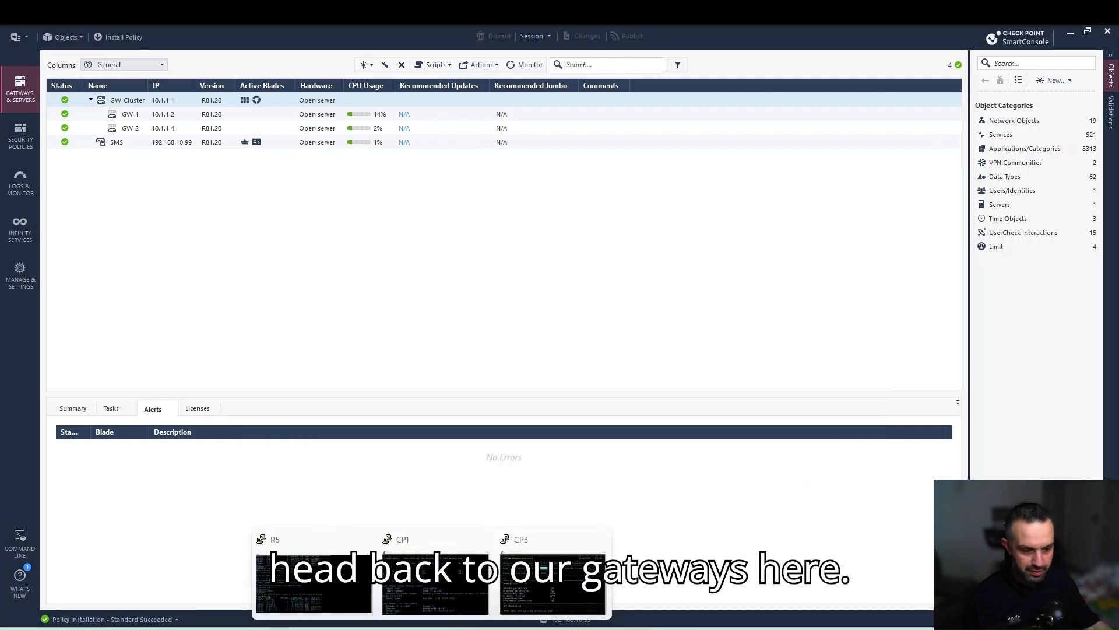
mouse_move(446, 627)
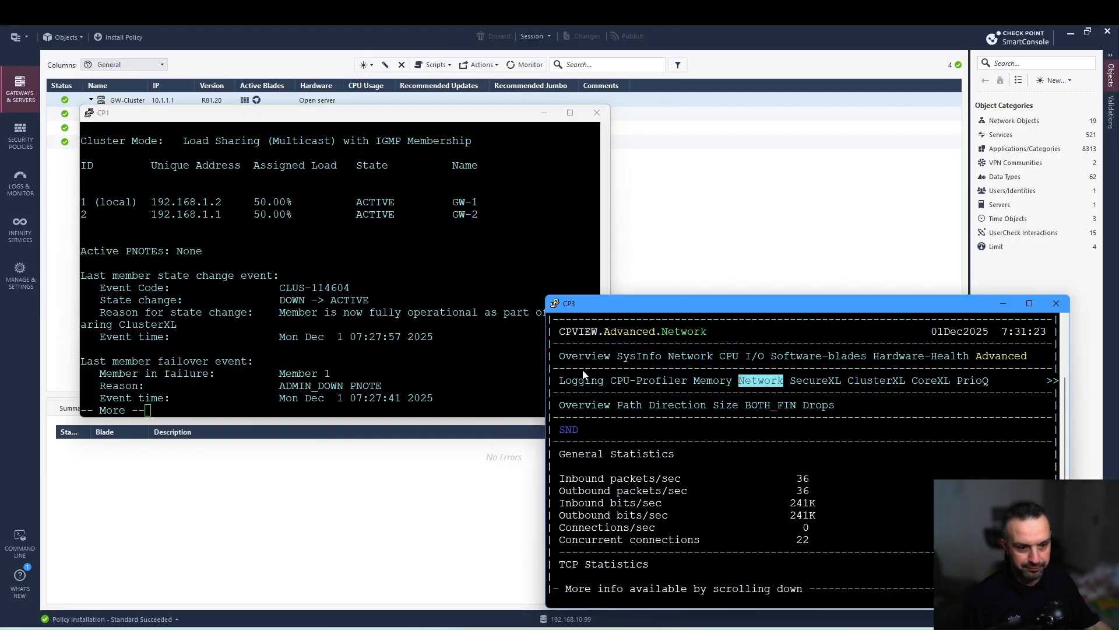
left_click(302, 240)
key("space")
type("show cluster state")
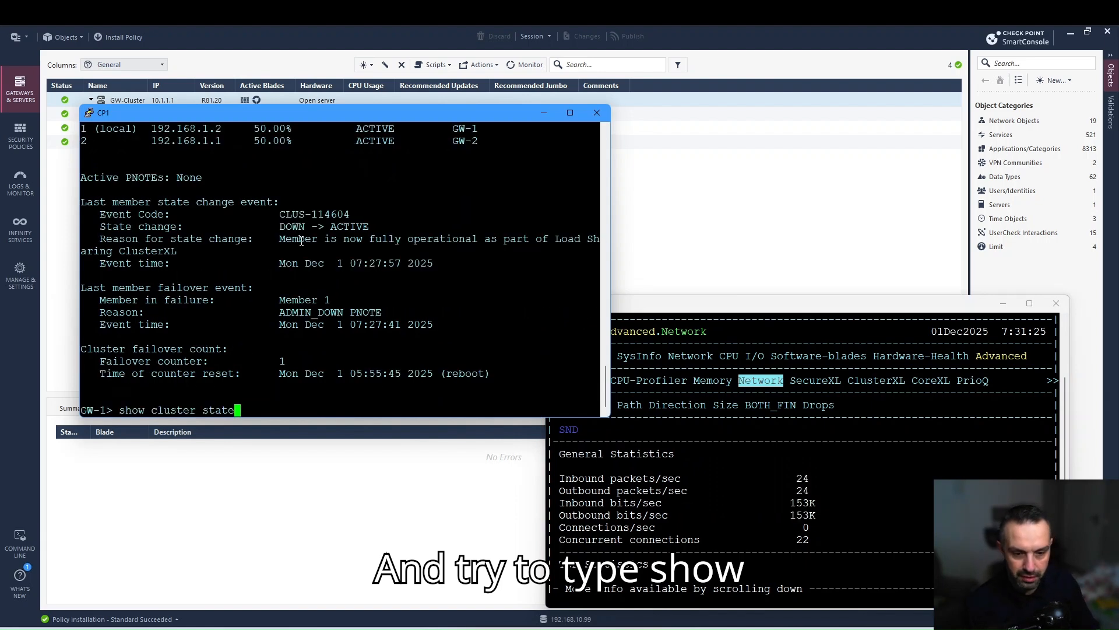
key("Return")
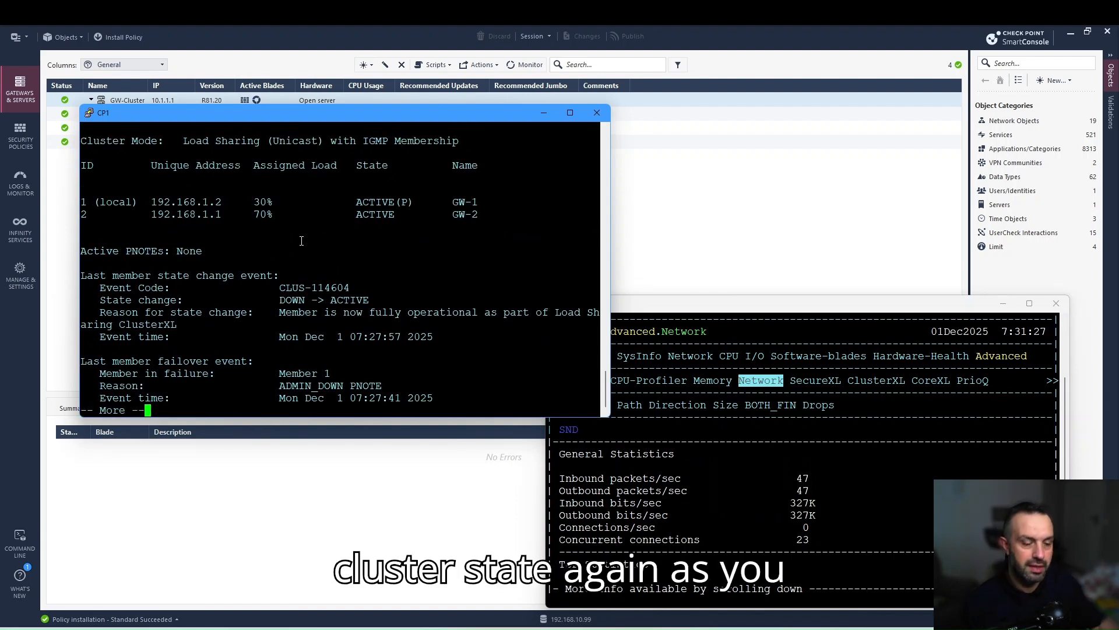
Exit cpview on CP3, run 'show cluster state', then highlight GW-1's pivot indicator.
left_click(708, 308)
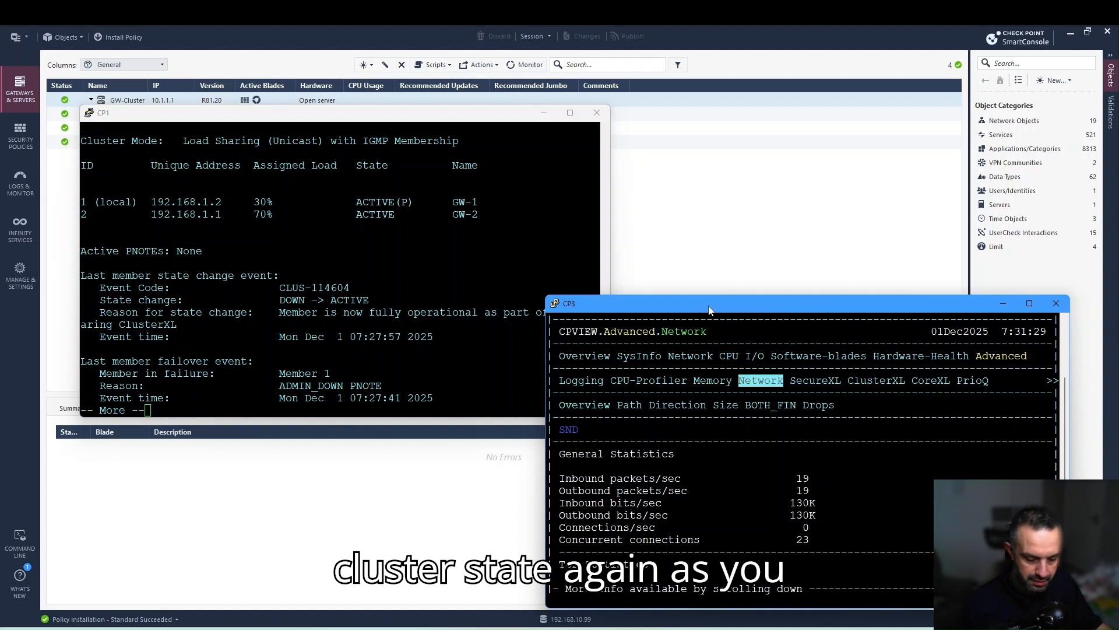
key("q")
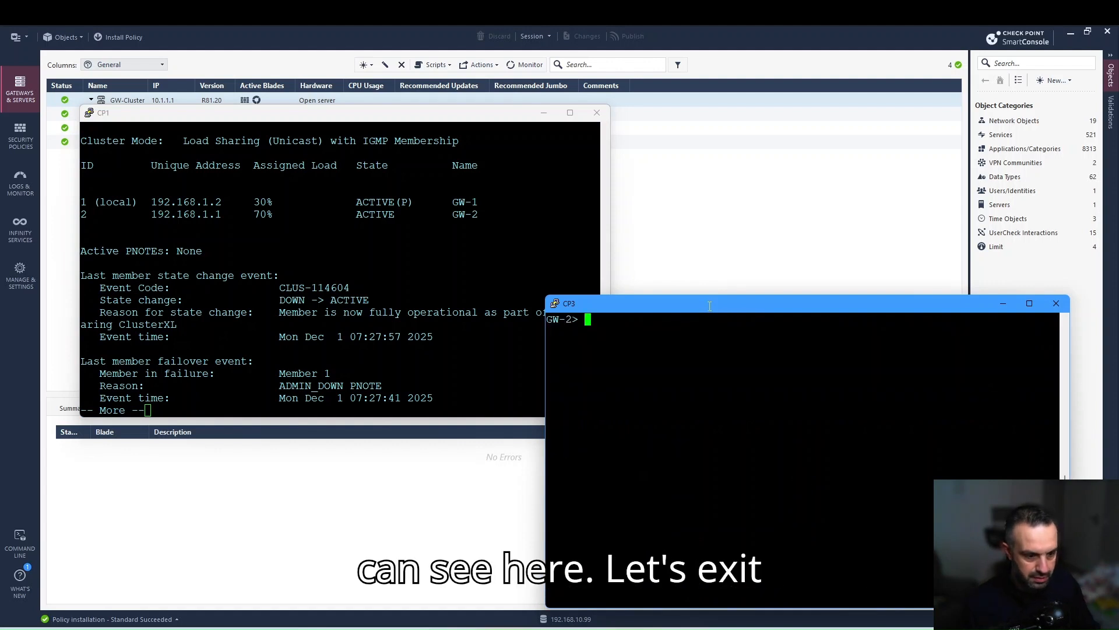
type("show cluster")
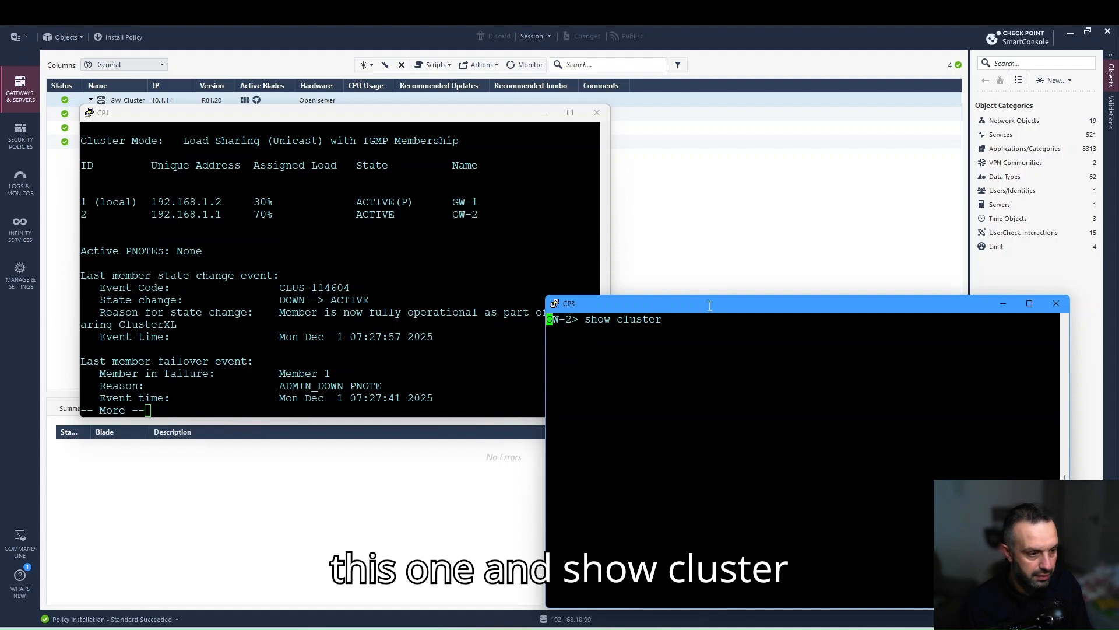
key("Tab")
type("st")
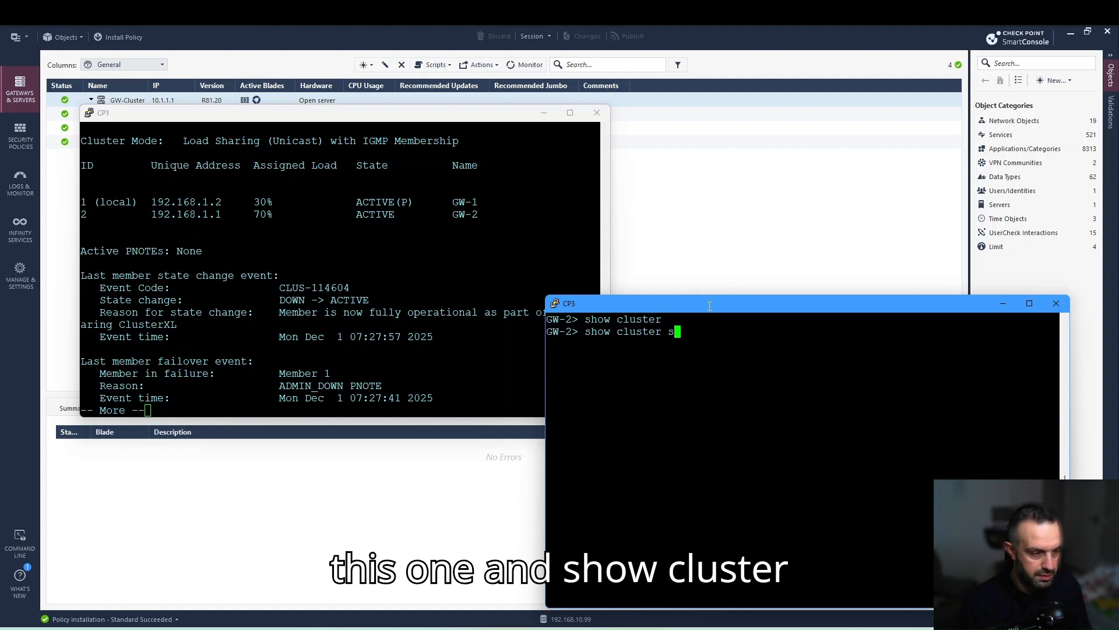
key("Tab")
type("e")
key("Return")
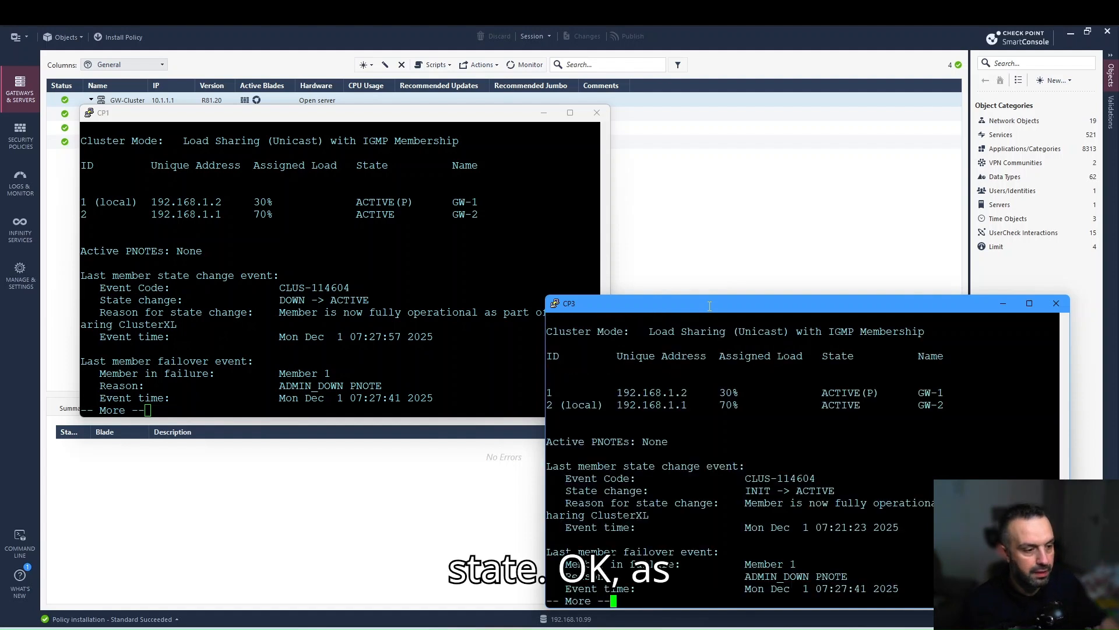
left_click(461, 231)
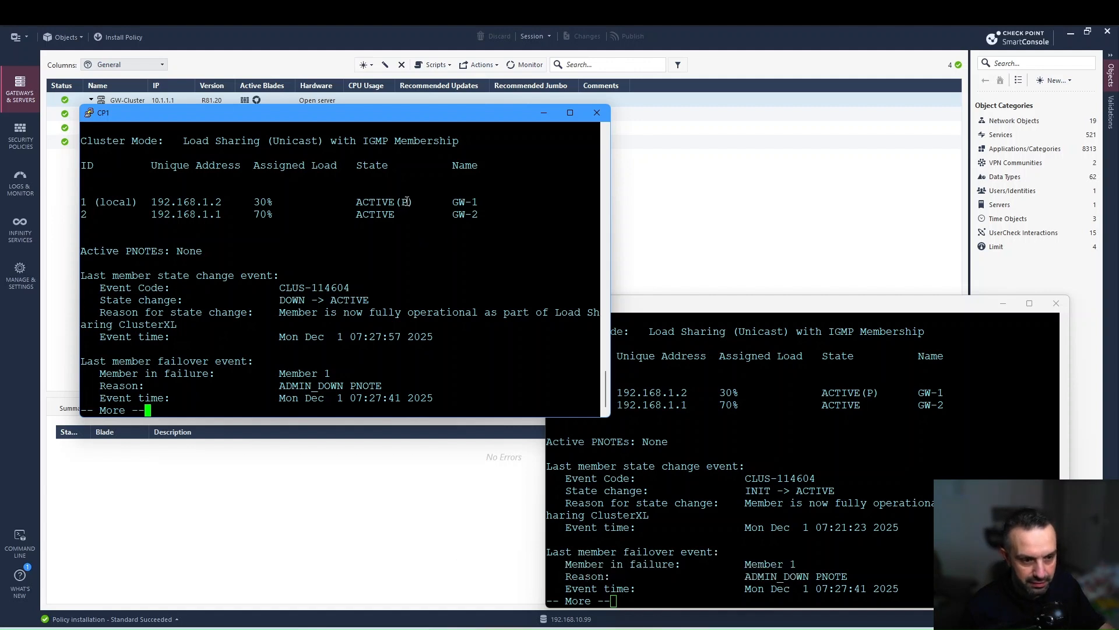
left_click_drag(402, 202, 413, 202)
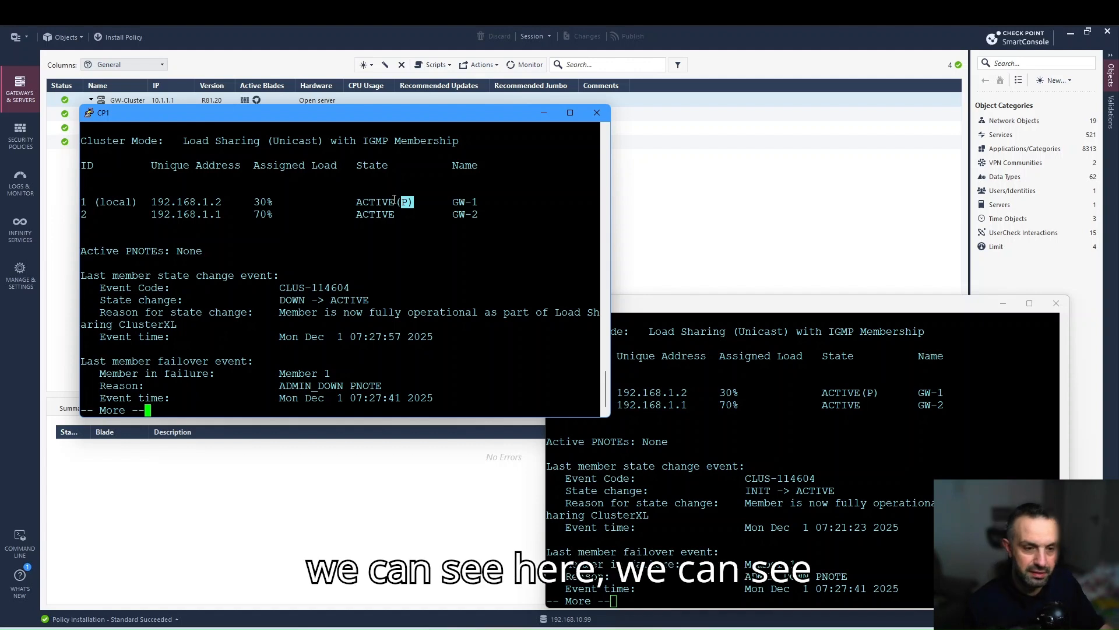
left_click(427, 211)
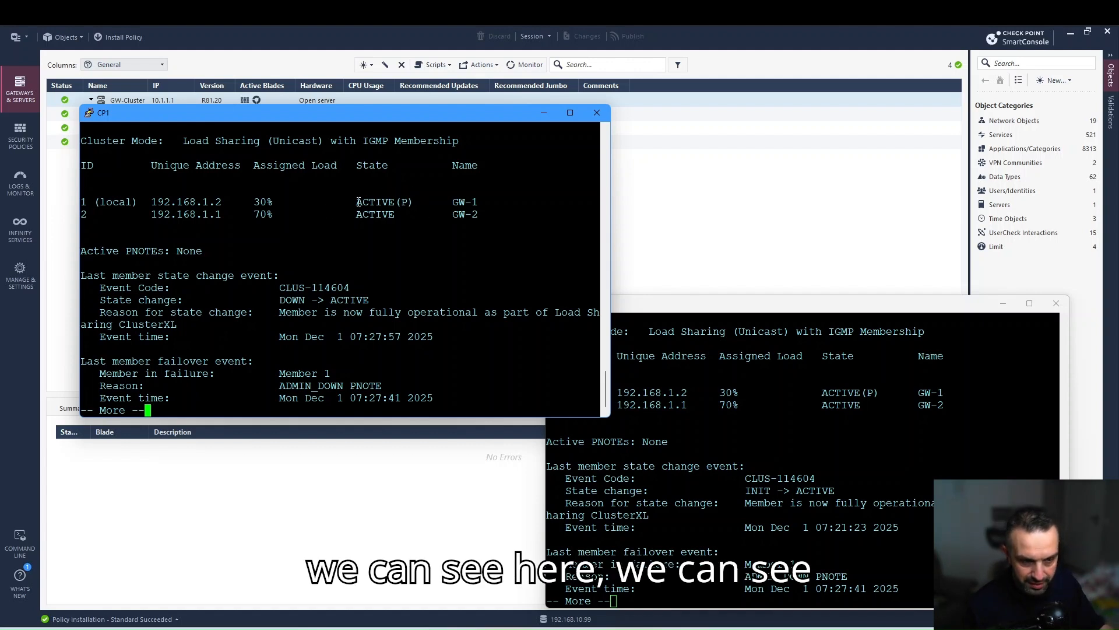
left_click_drag(358, 201, 412, 205)
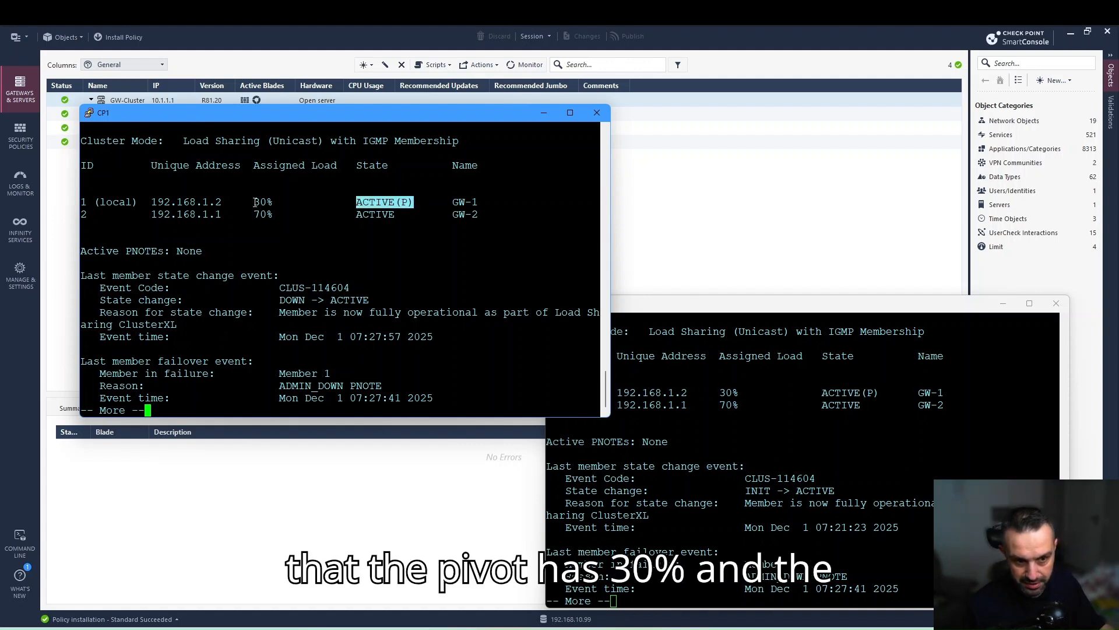
mouse_move(254, 202)
left_mouse_down()
mouse_move(272, 203)
mouse_move(272, 215)
left_mouse_up()
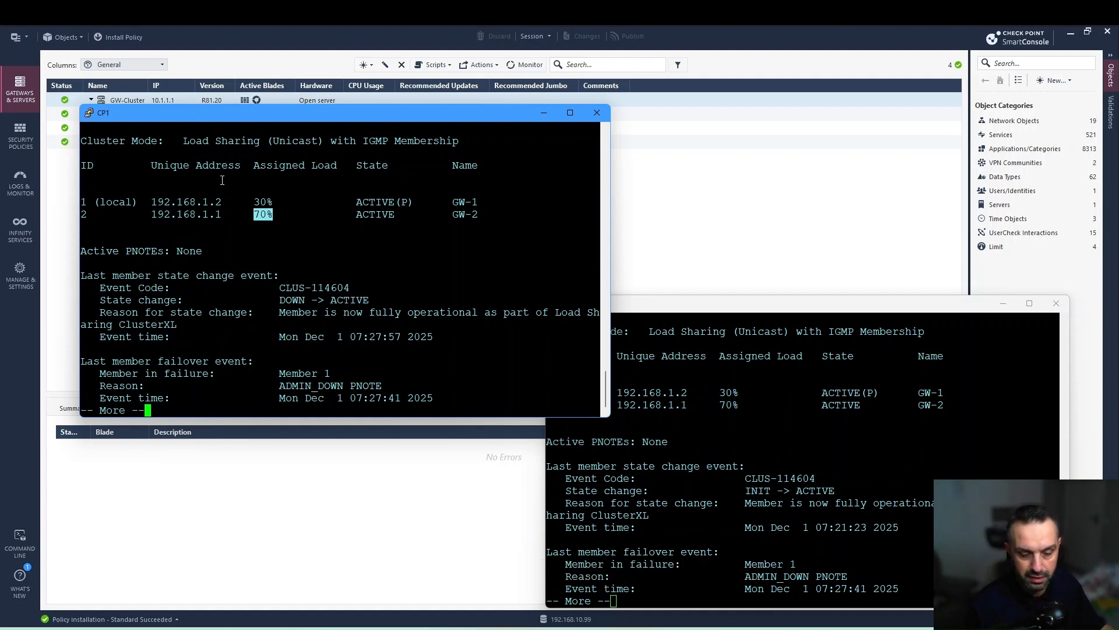
In the R82 ClusterXL Administration Guide, highlight the two-member row with pivot 30%.
key("alt+Tab")
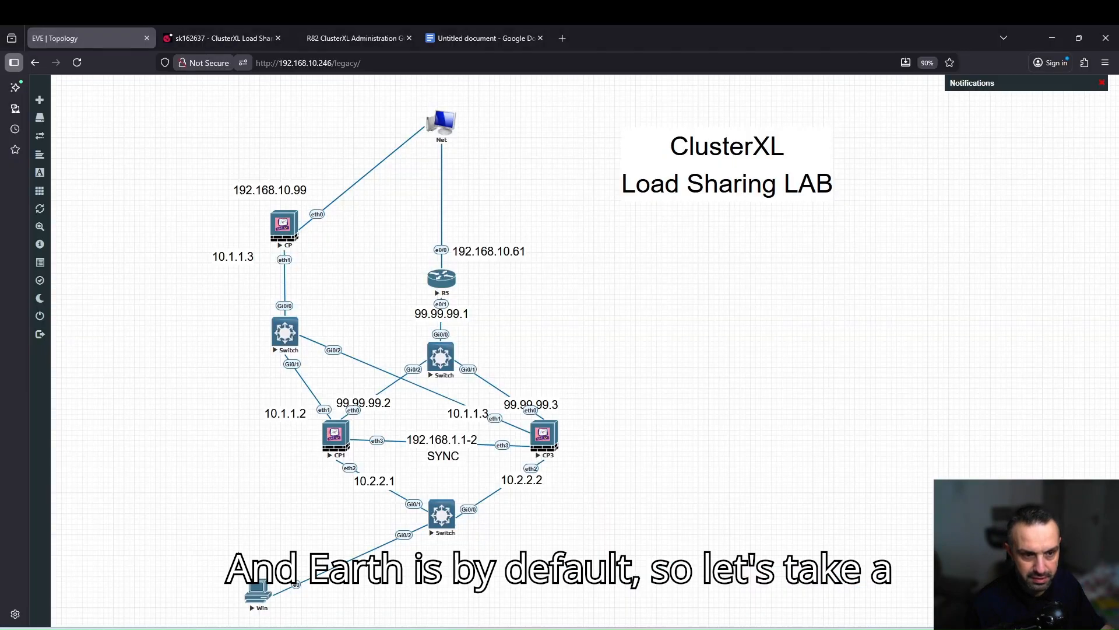
left_click(352, 29)
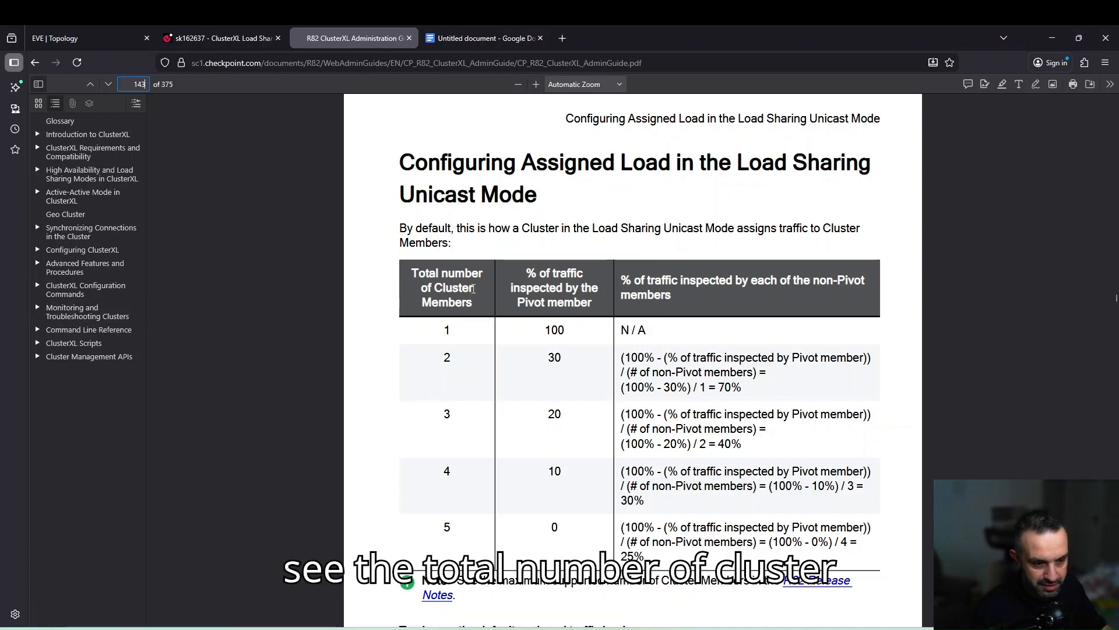
double_click(454, 361)
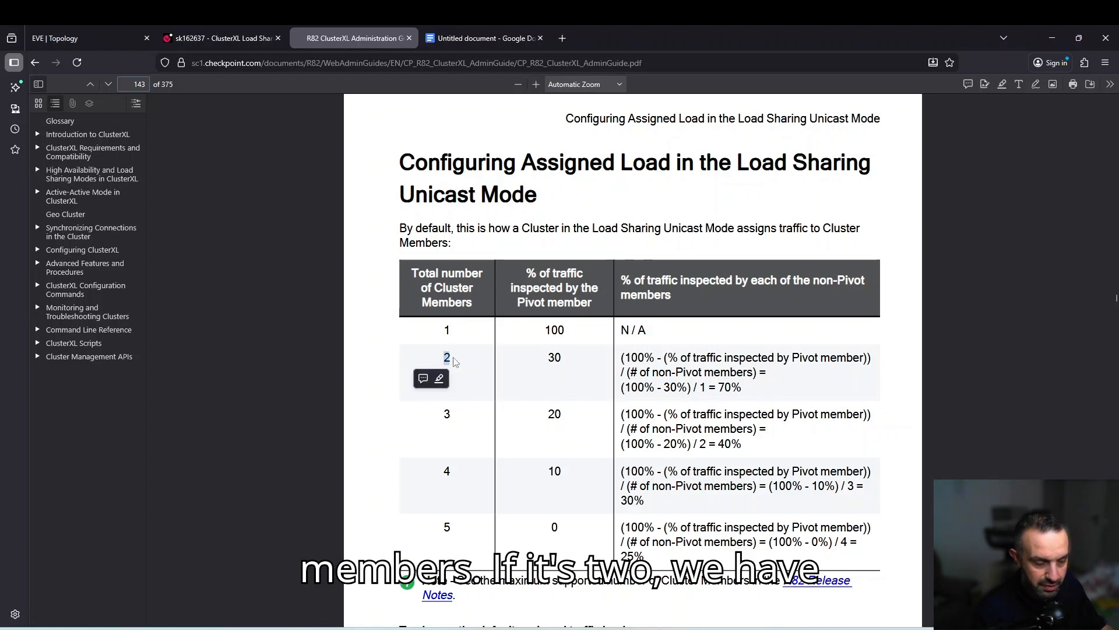
left_click_drag(548, 357, 562, 358)
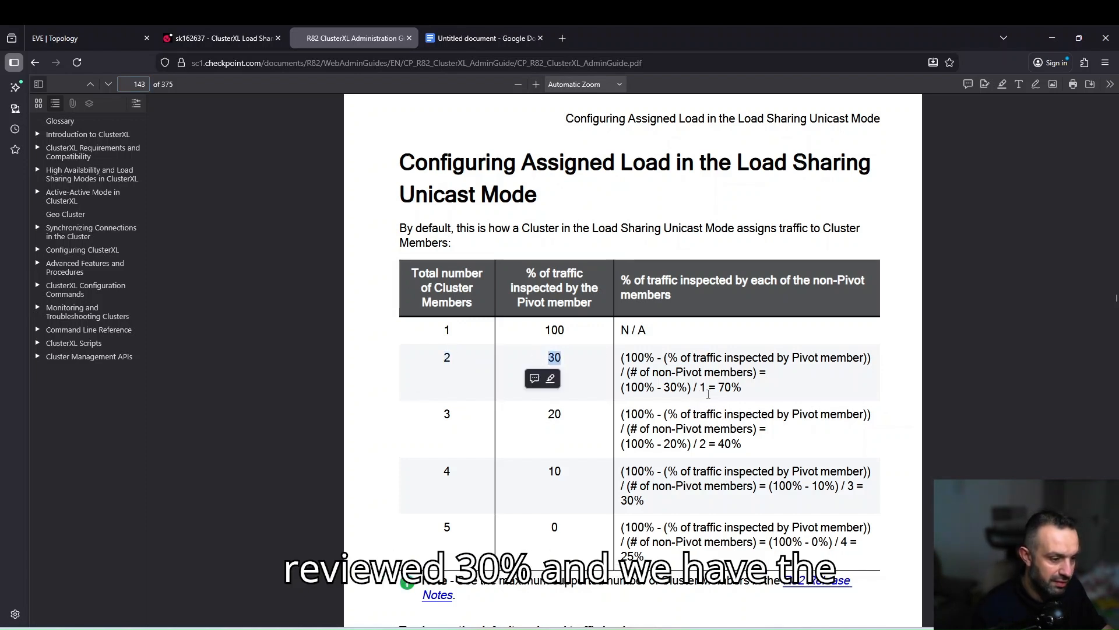
Highlight the non-pivot member's 70% and the three-member pivot's 20%.
left_click_drag(719, 388, 732, 388)
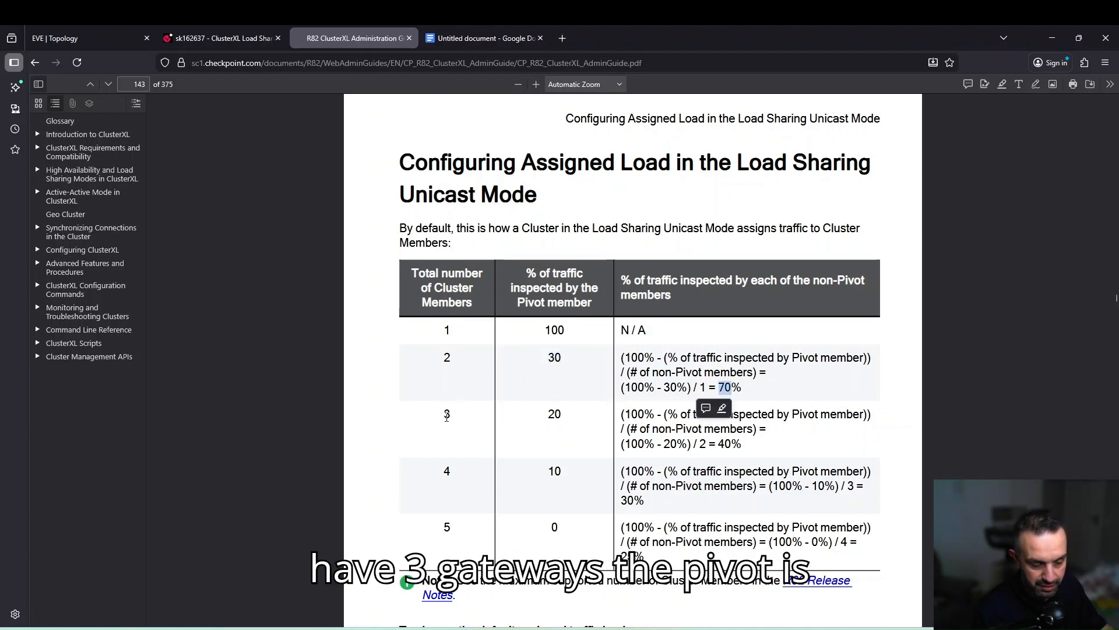
left_click(552, 416)
left_click_drag(550, 415, 562, 415)
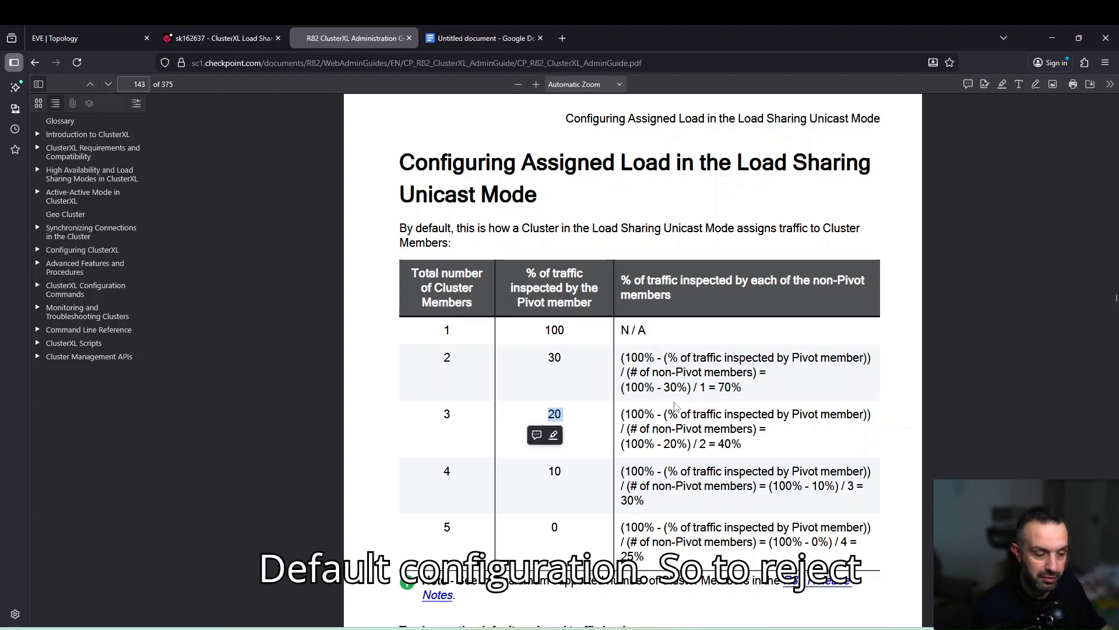
scroll(674, 405, "down", 5)
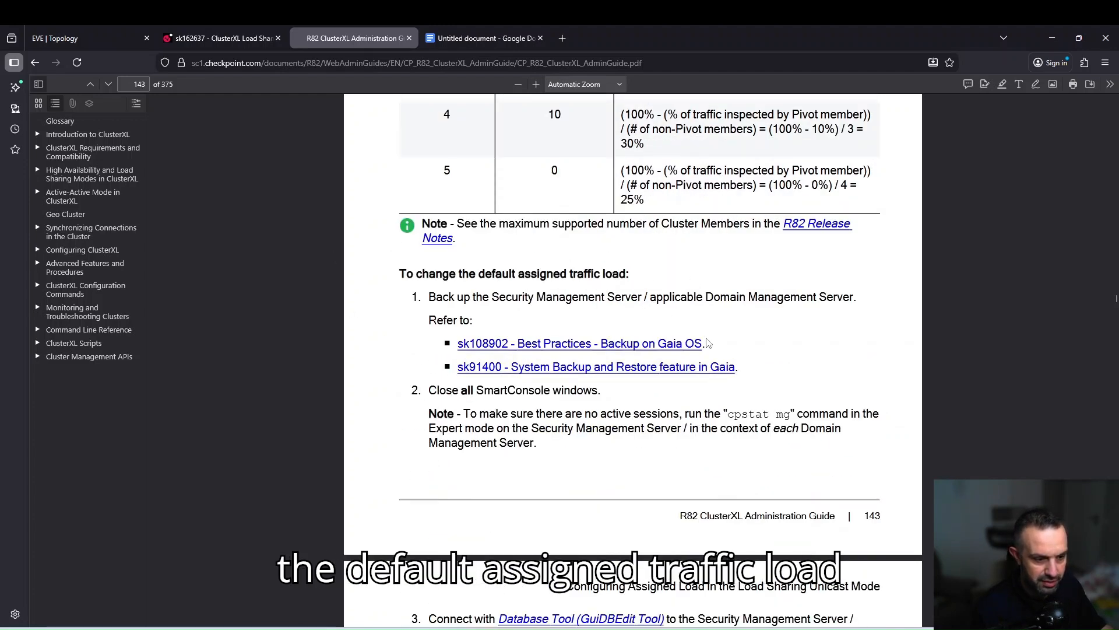
scroll(707, 343, "down", 5)
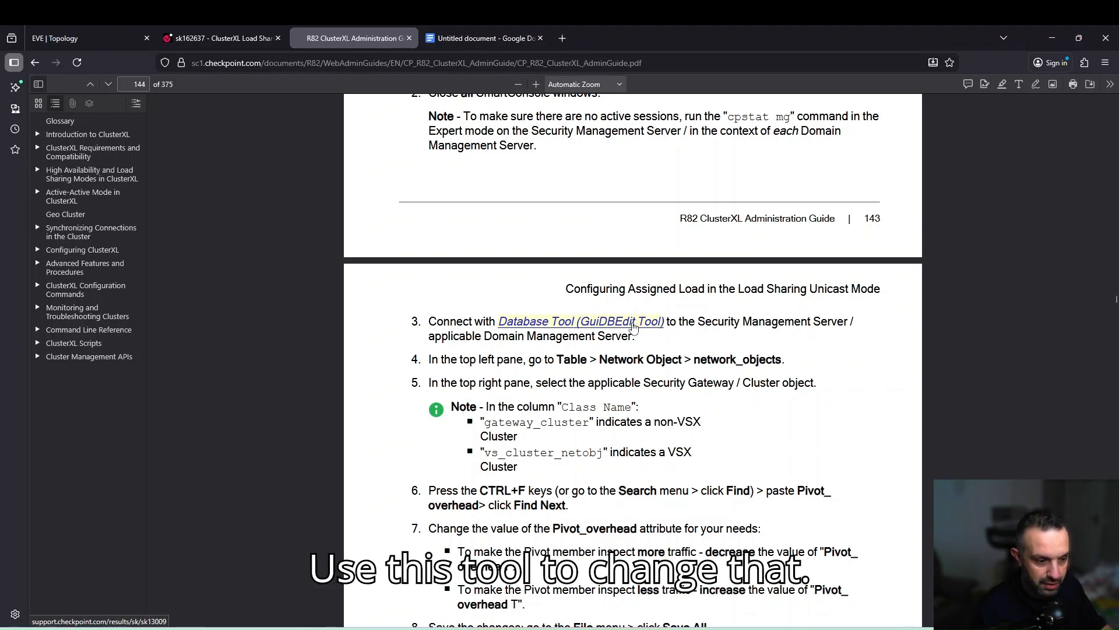
scroll(606, 315, "up", 5)
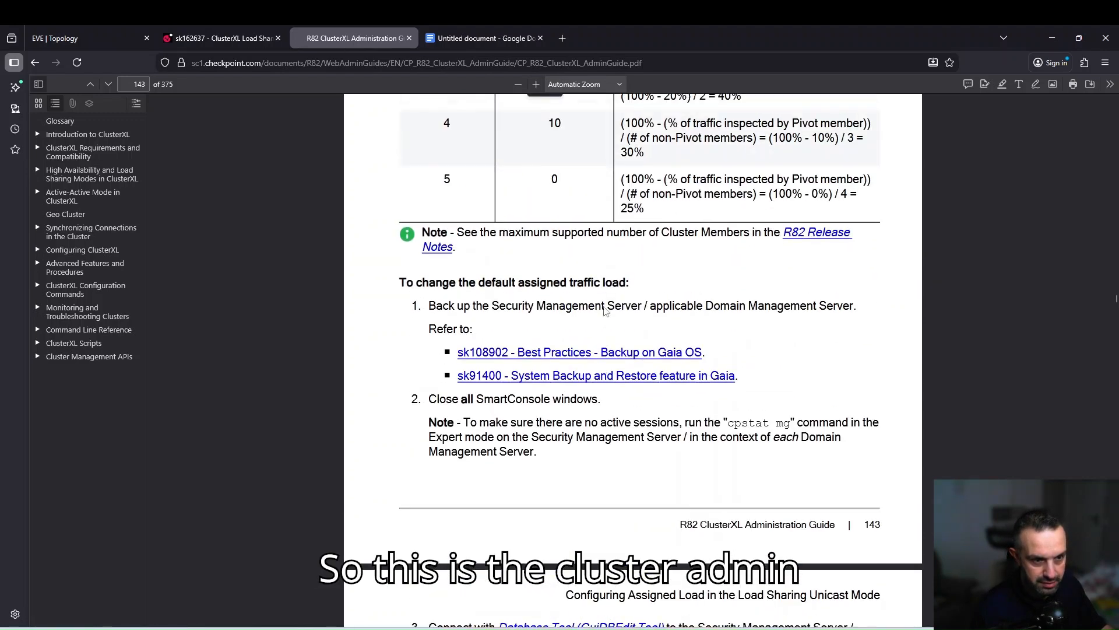
scroll(606, 312, "up", 1)
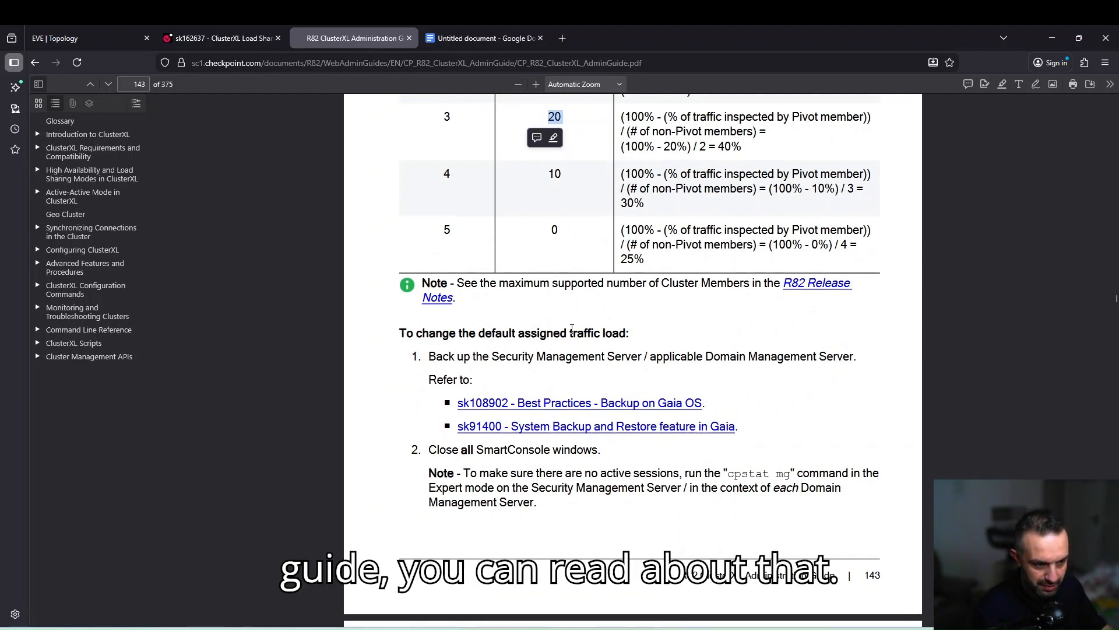
scroll(572, 328, "down", 10)
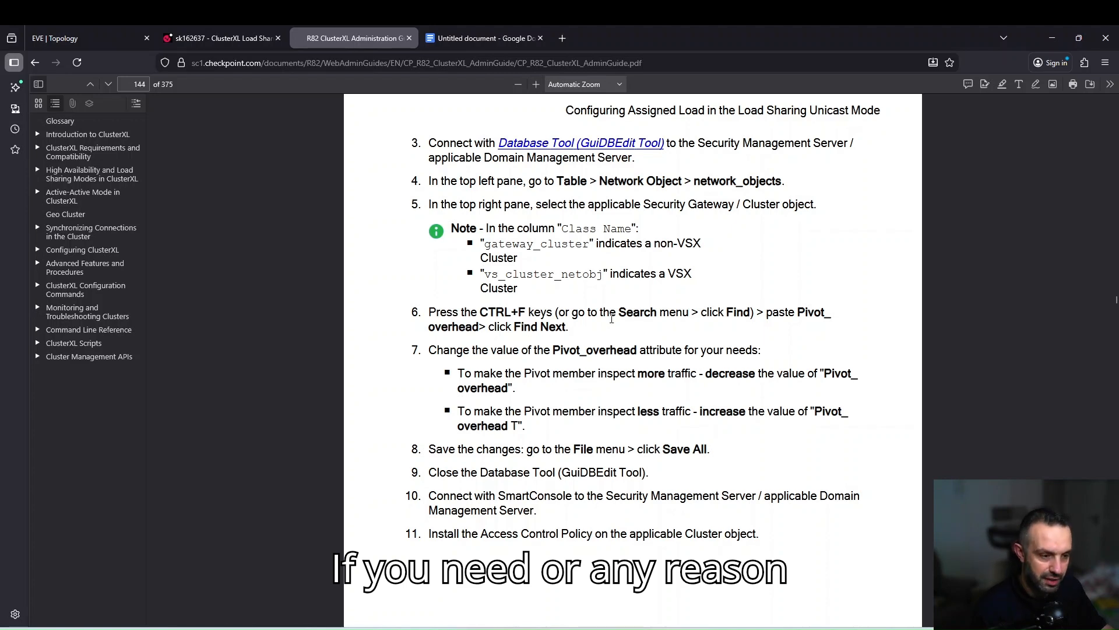
scroll(612, 318, "up", 7)
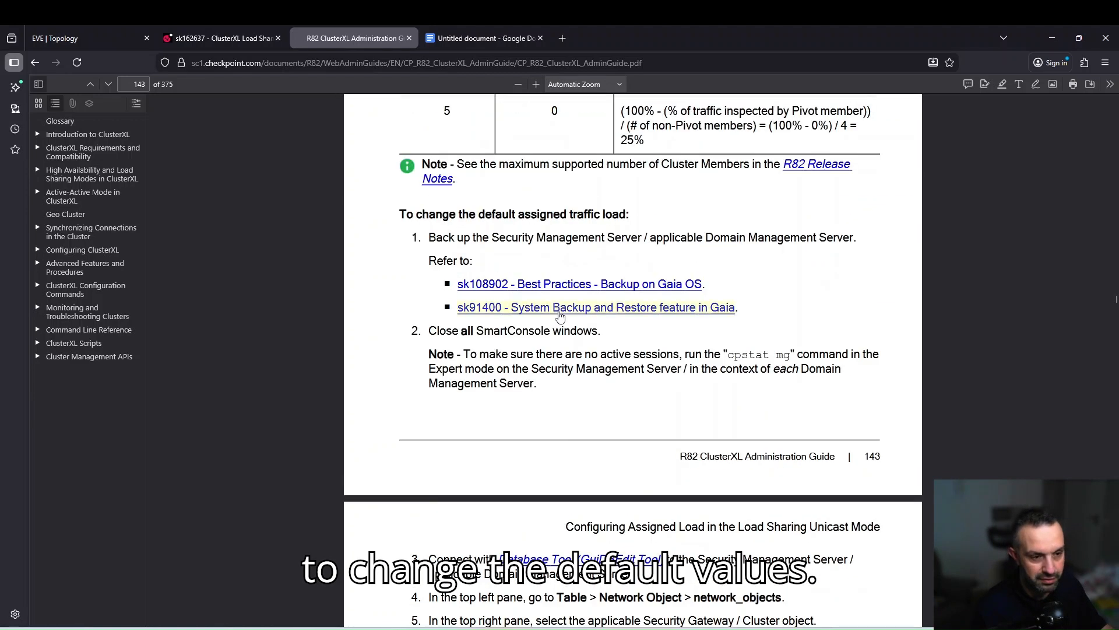
scroll(560, 316, "up", 5)
double_click(561, 355)
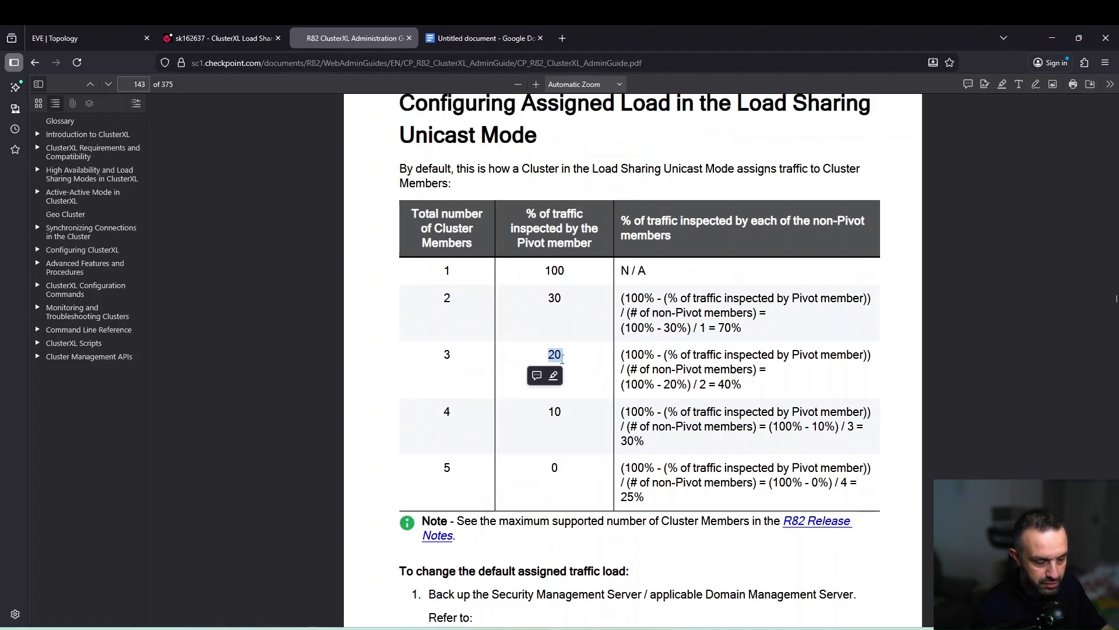
left_click(428, 629)
left_click(430, 585)
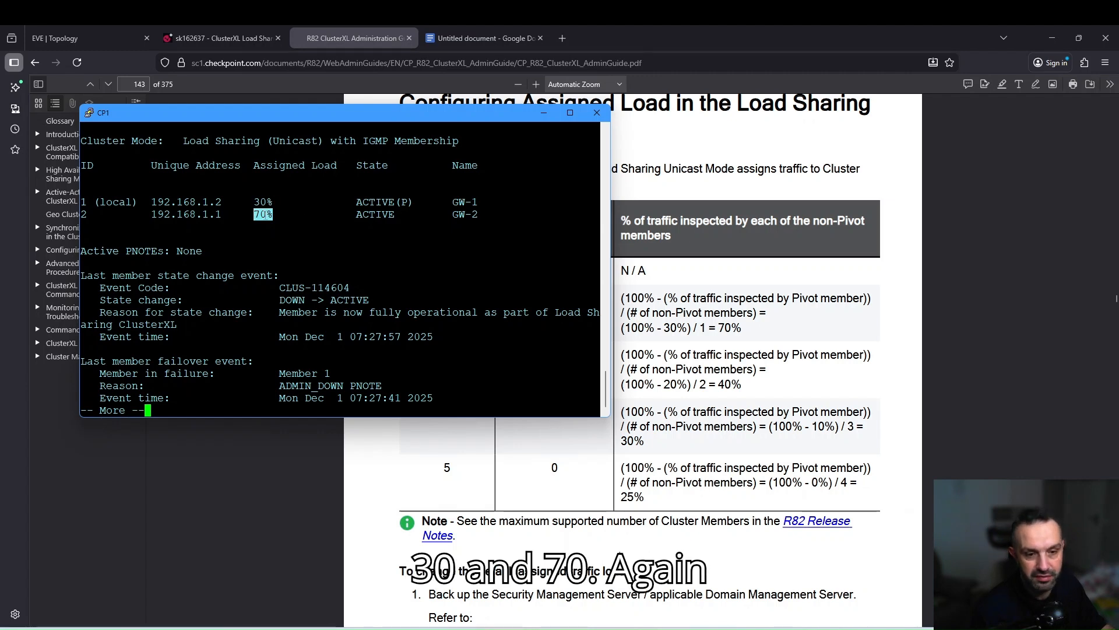
left_click(705, 411)
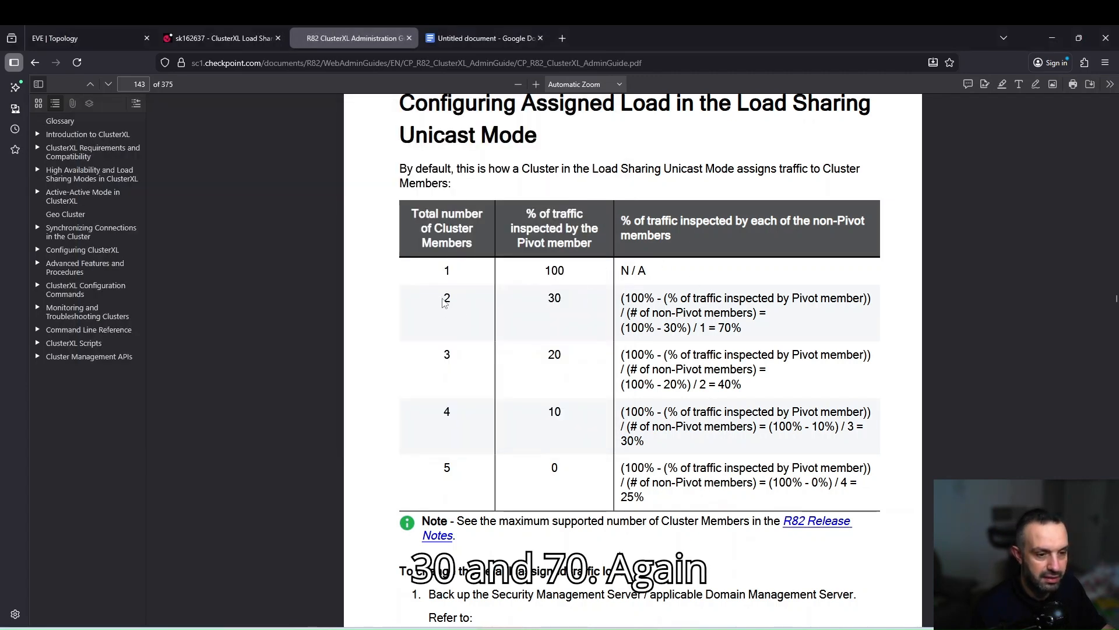
left_click_drag(446, 298, 800, 299)
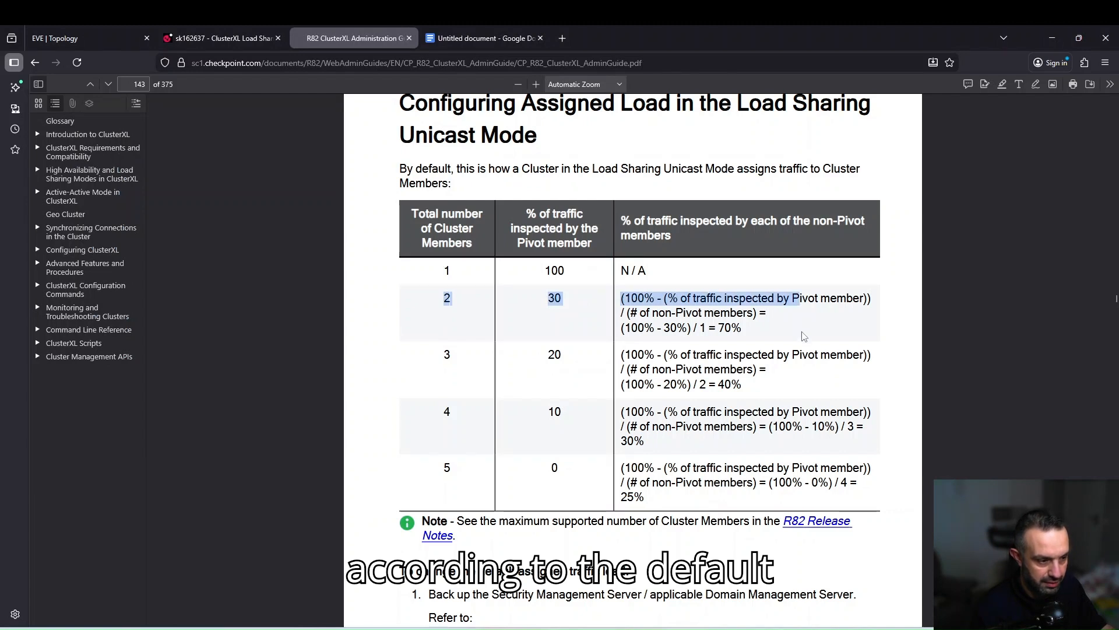
left_click_drag(737, 342, 723, 347)
left_click(723, 347)
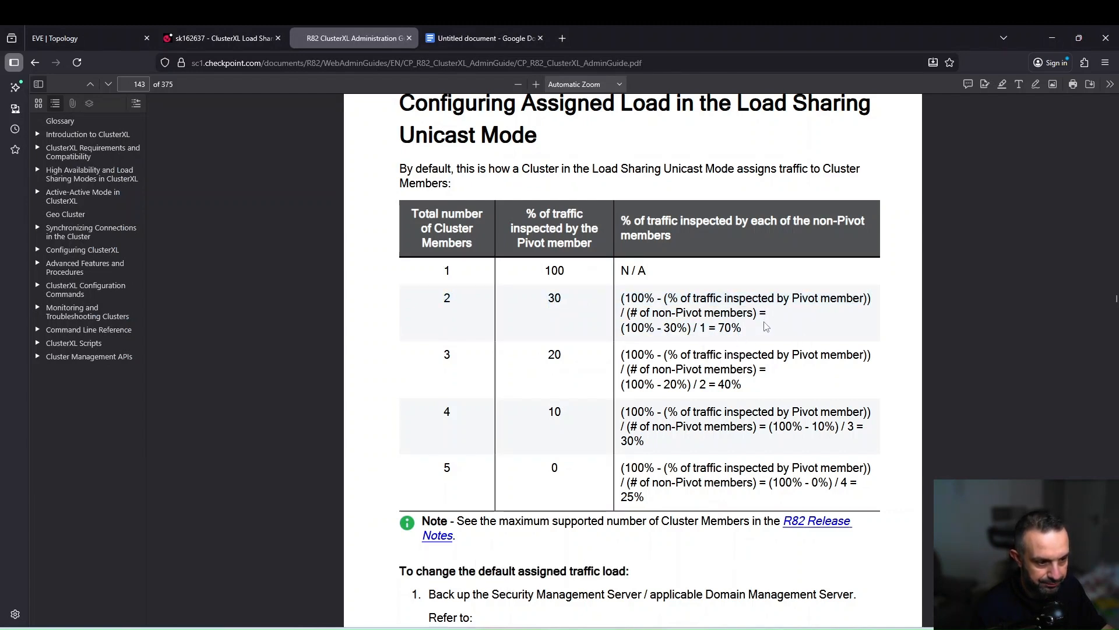